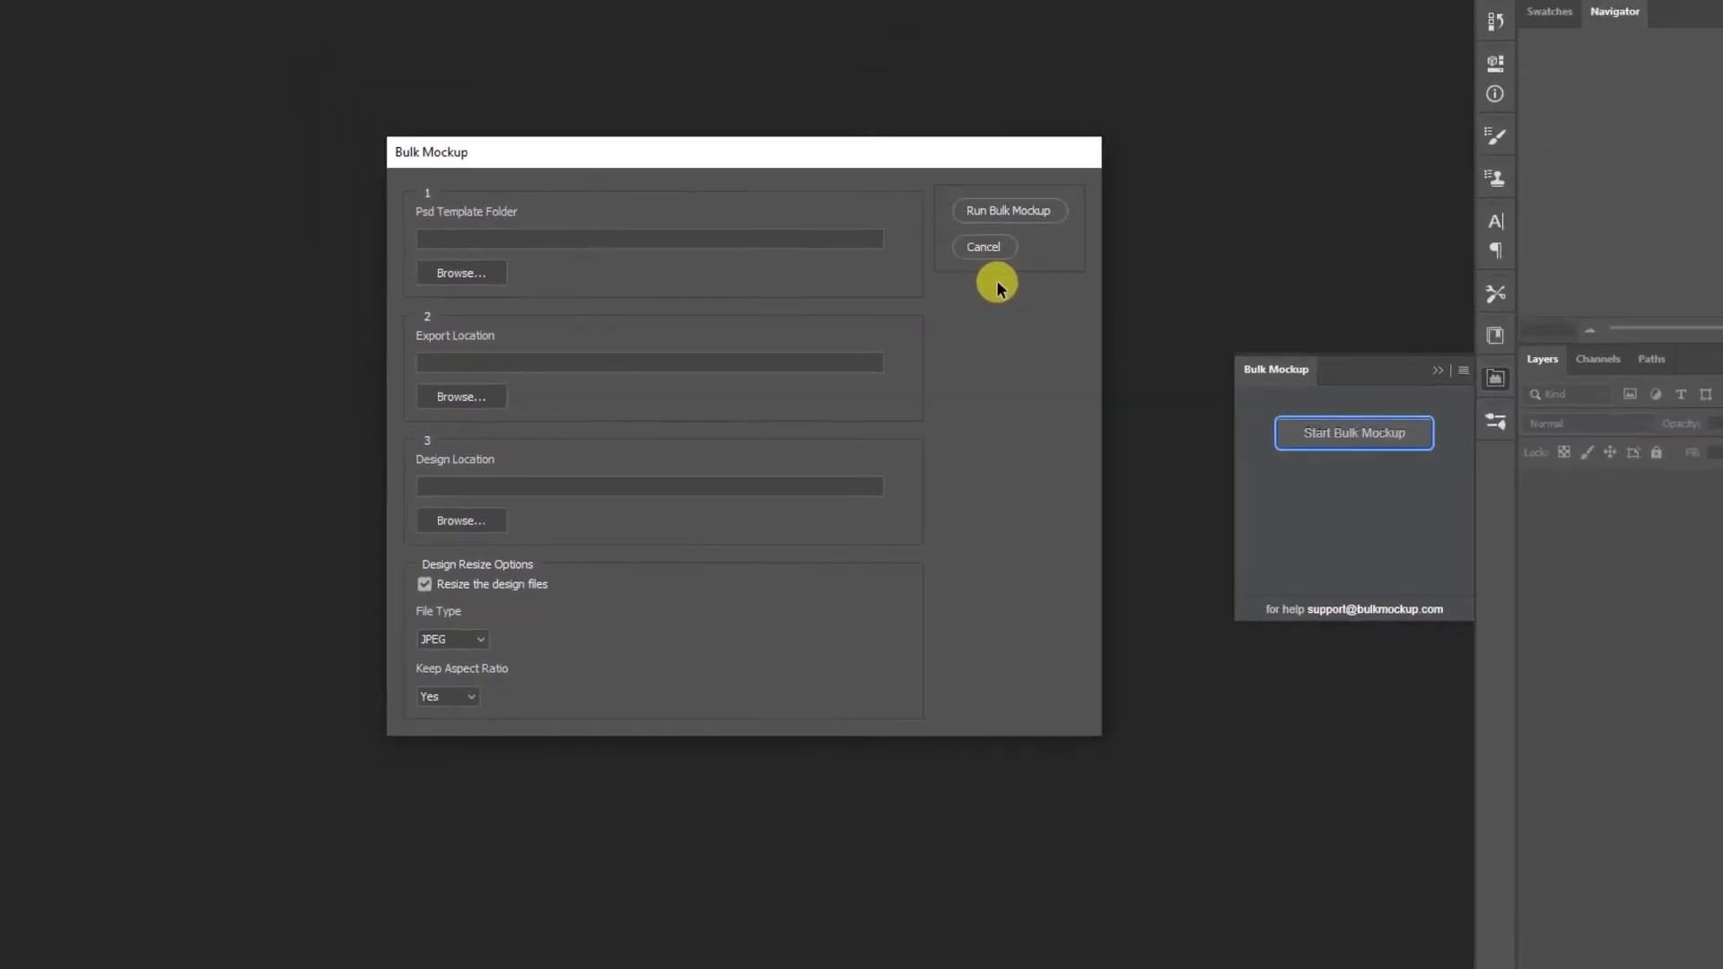
- Close the Bulk Mockup dialog and open all PSD files from the "Different types of mockup templates" folder in Photoshop
left_click(1018, 224)
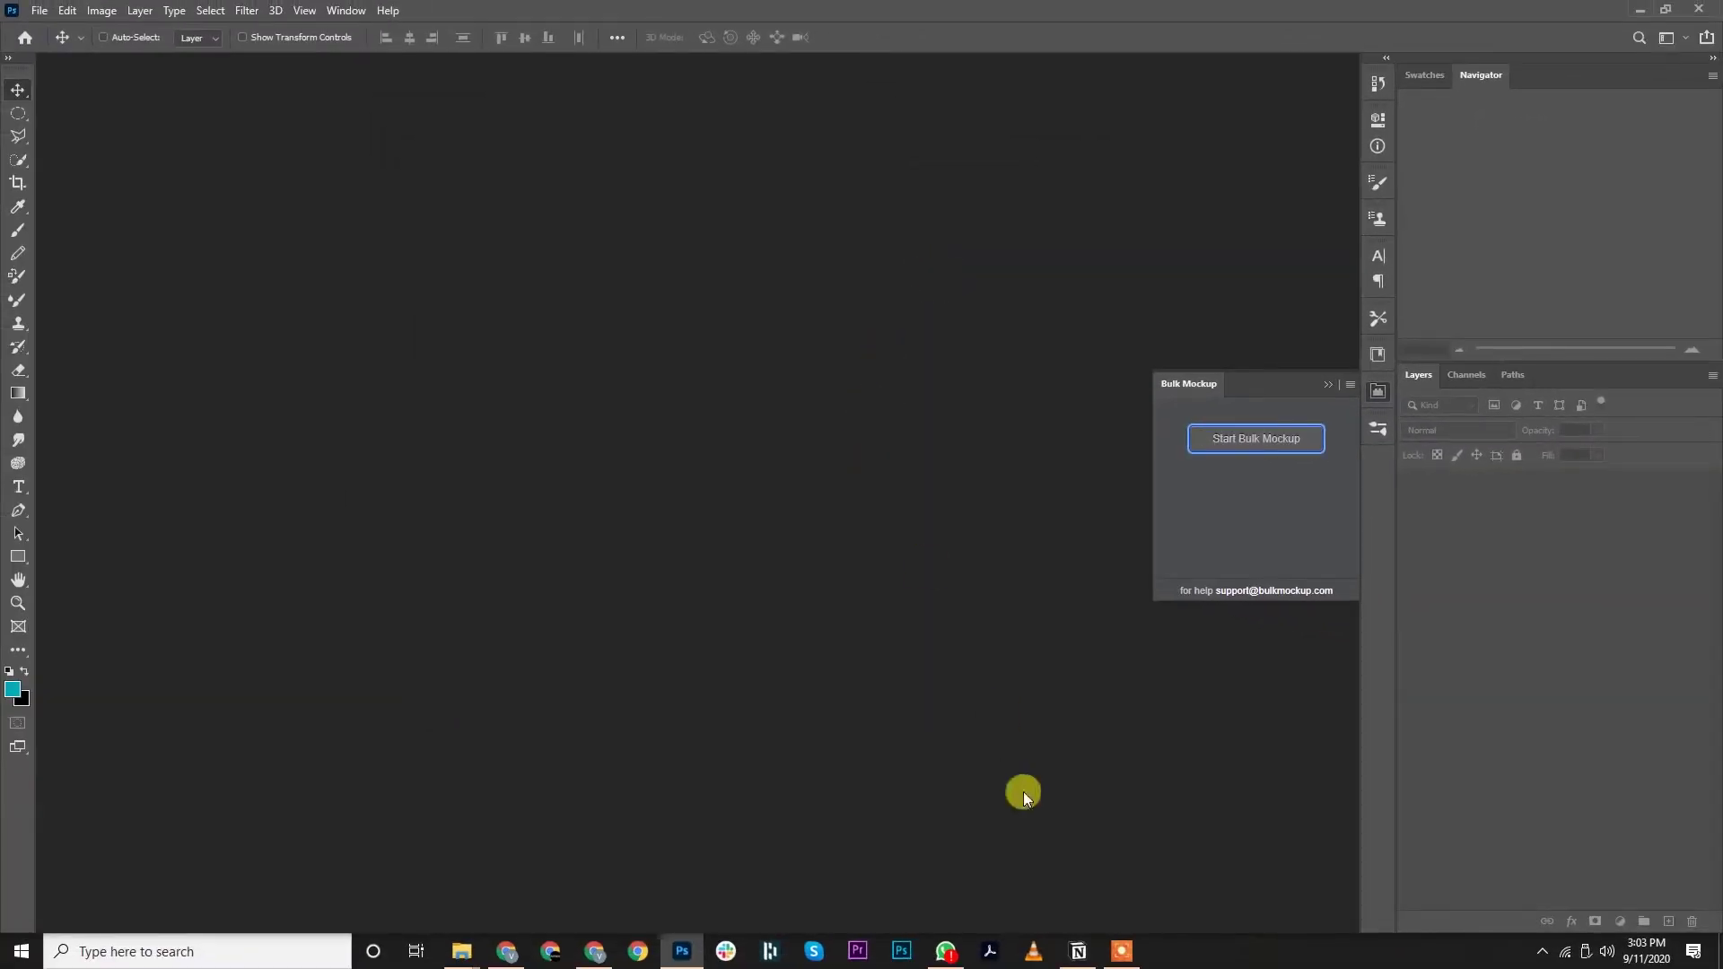
mouse_move(464, 961)
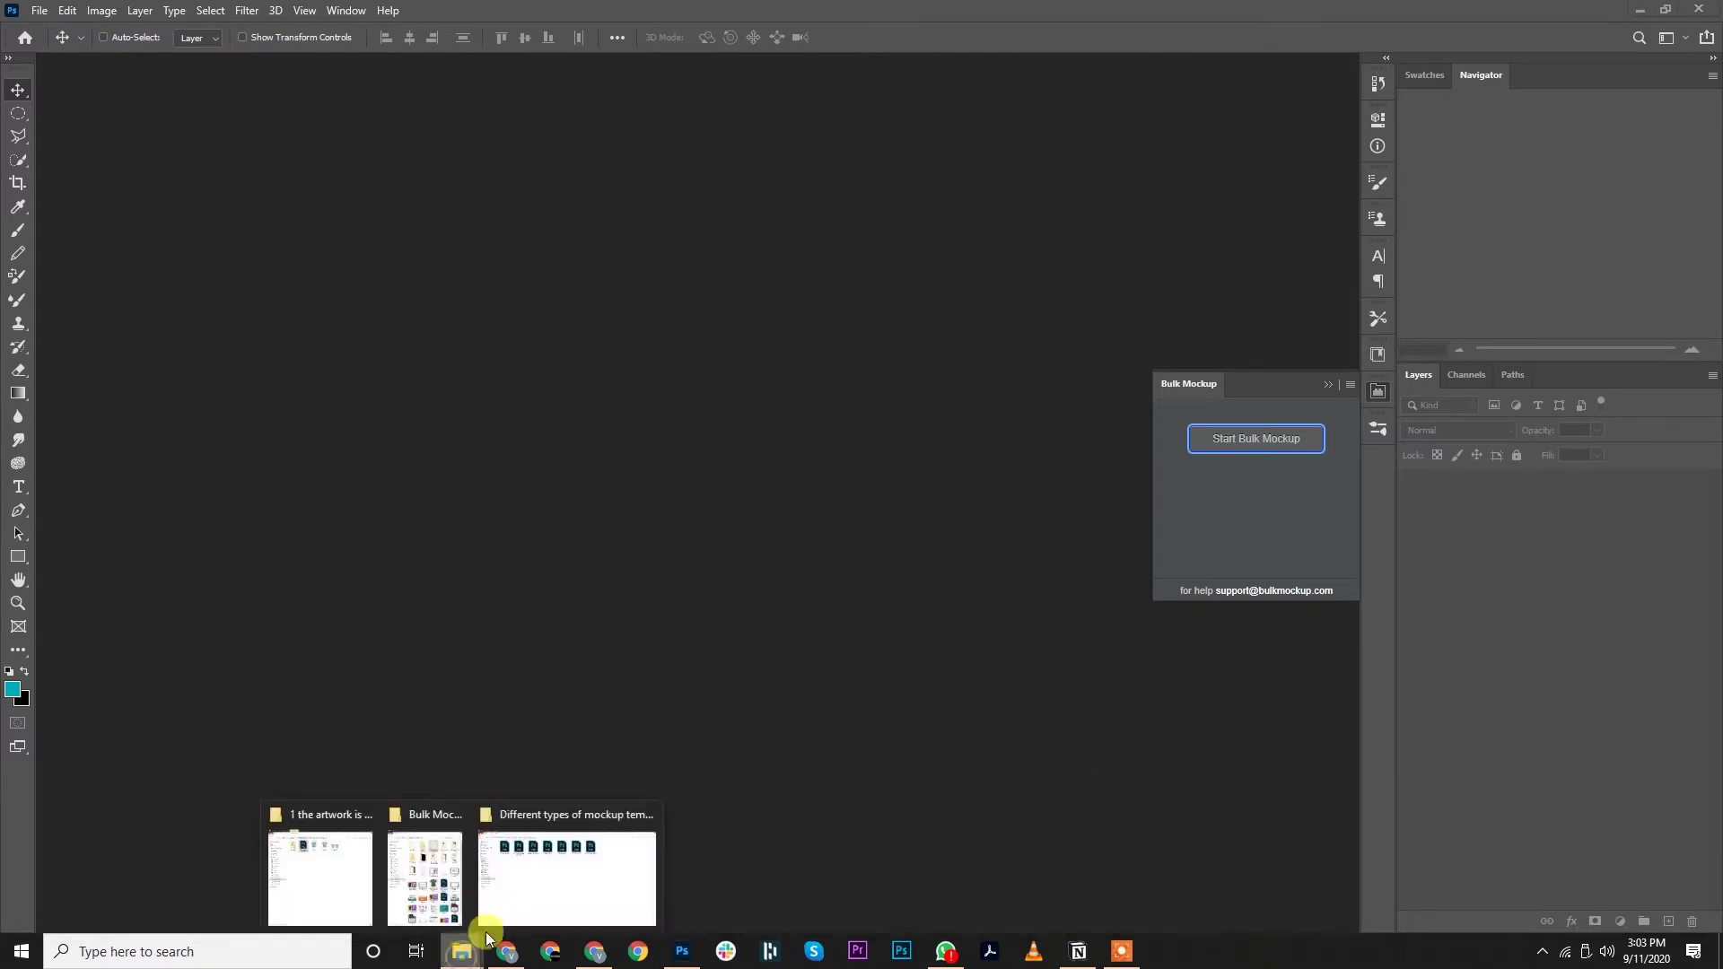
left_click(539, 907)
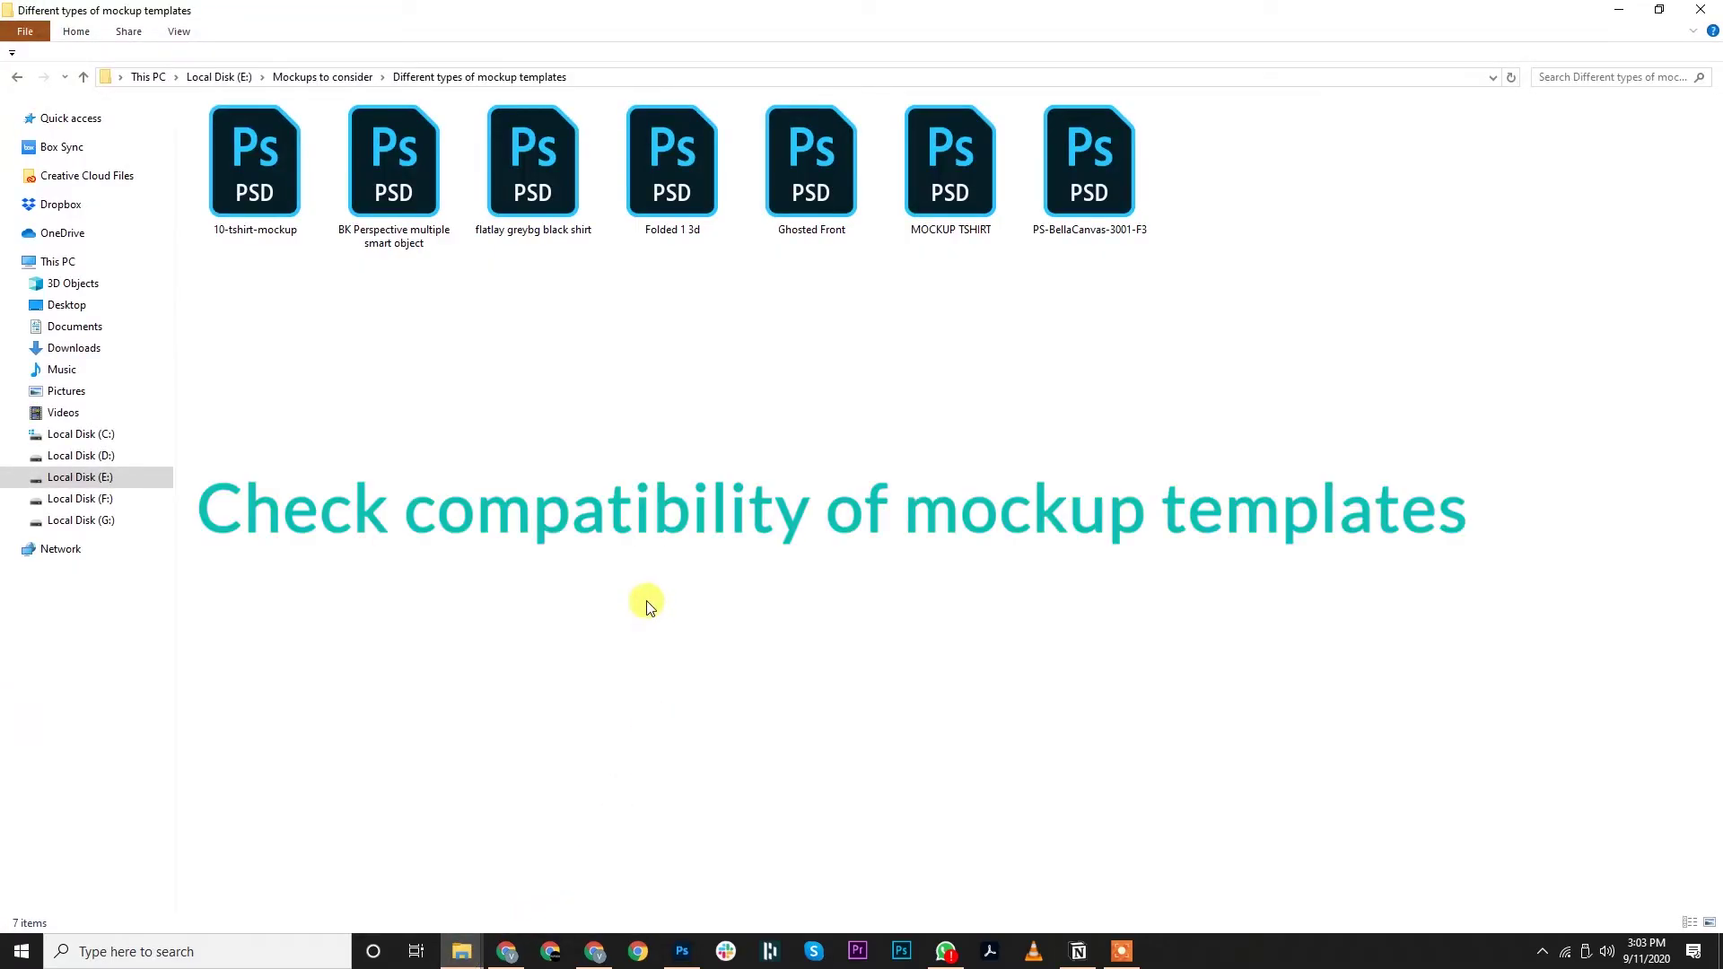
scroll(1070, 505, "up", 1)
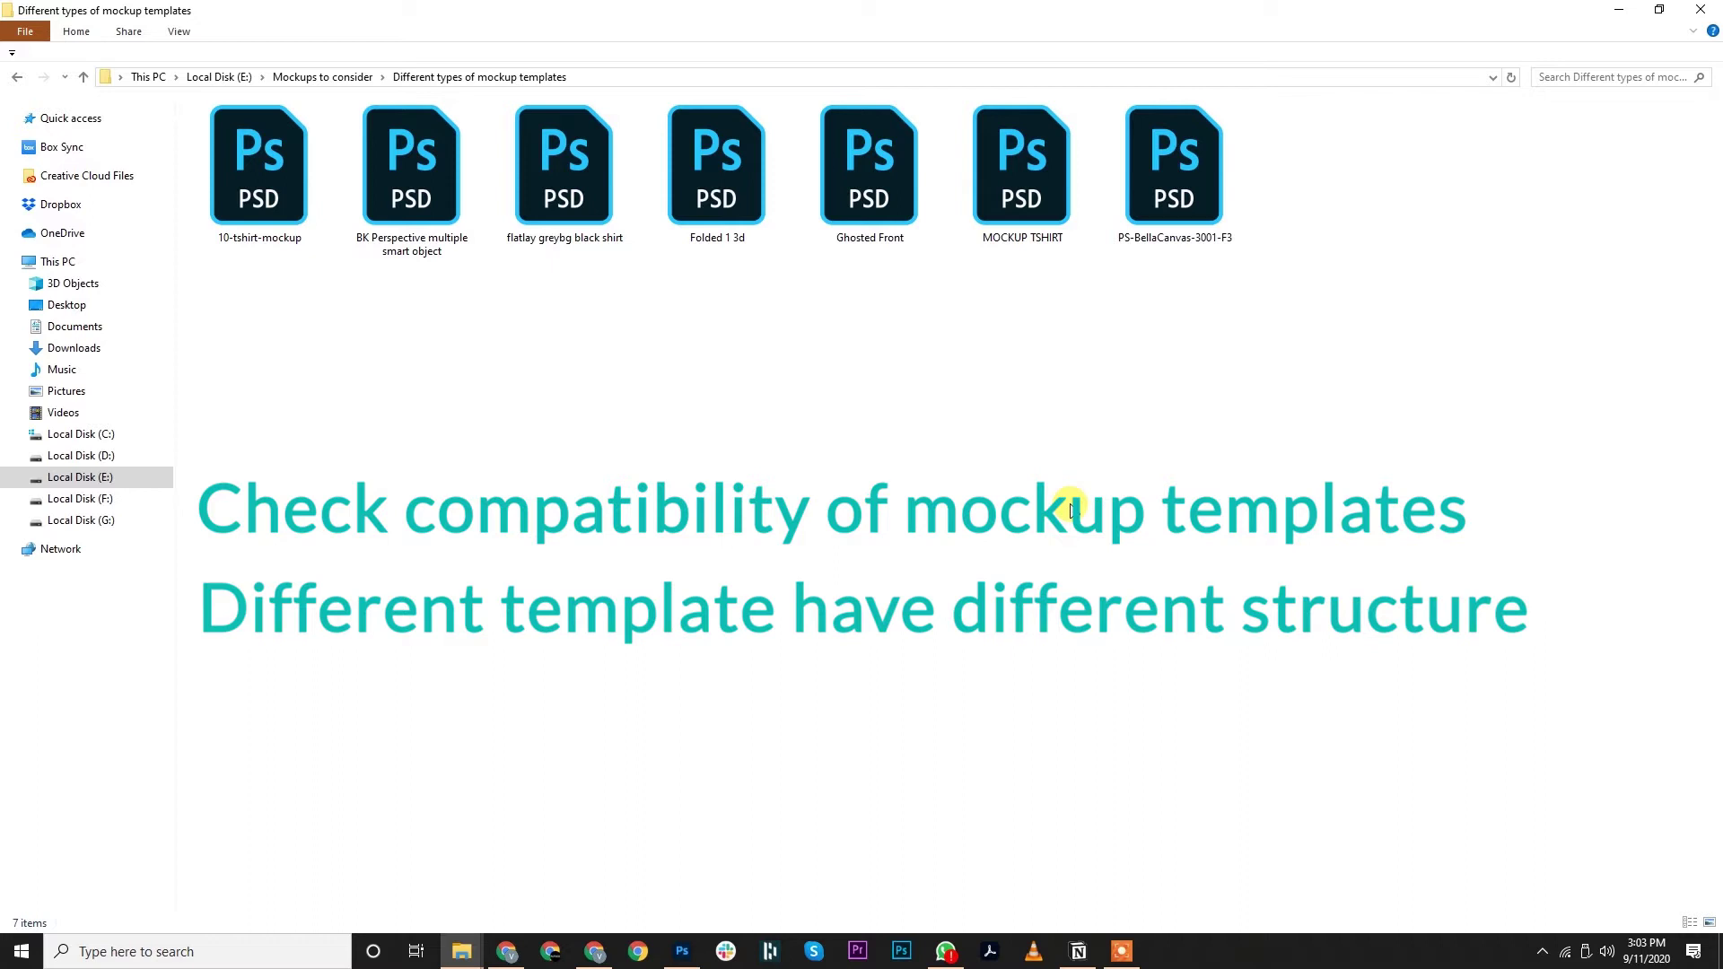
left_click_drag(1246, 425, 709, 498)
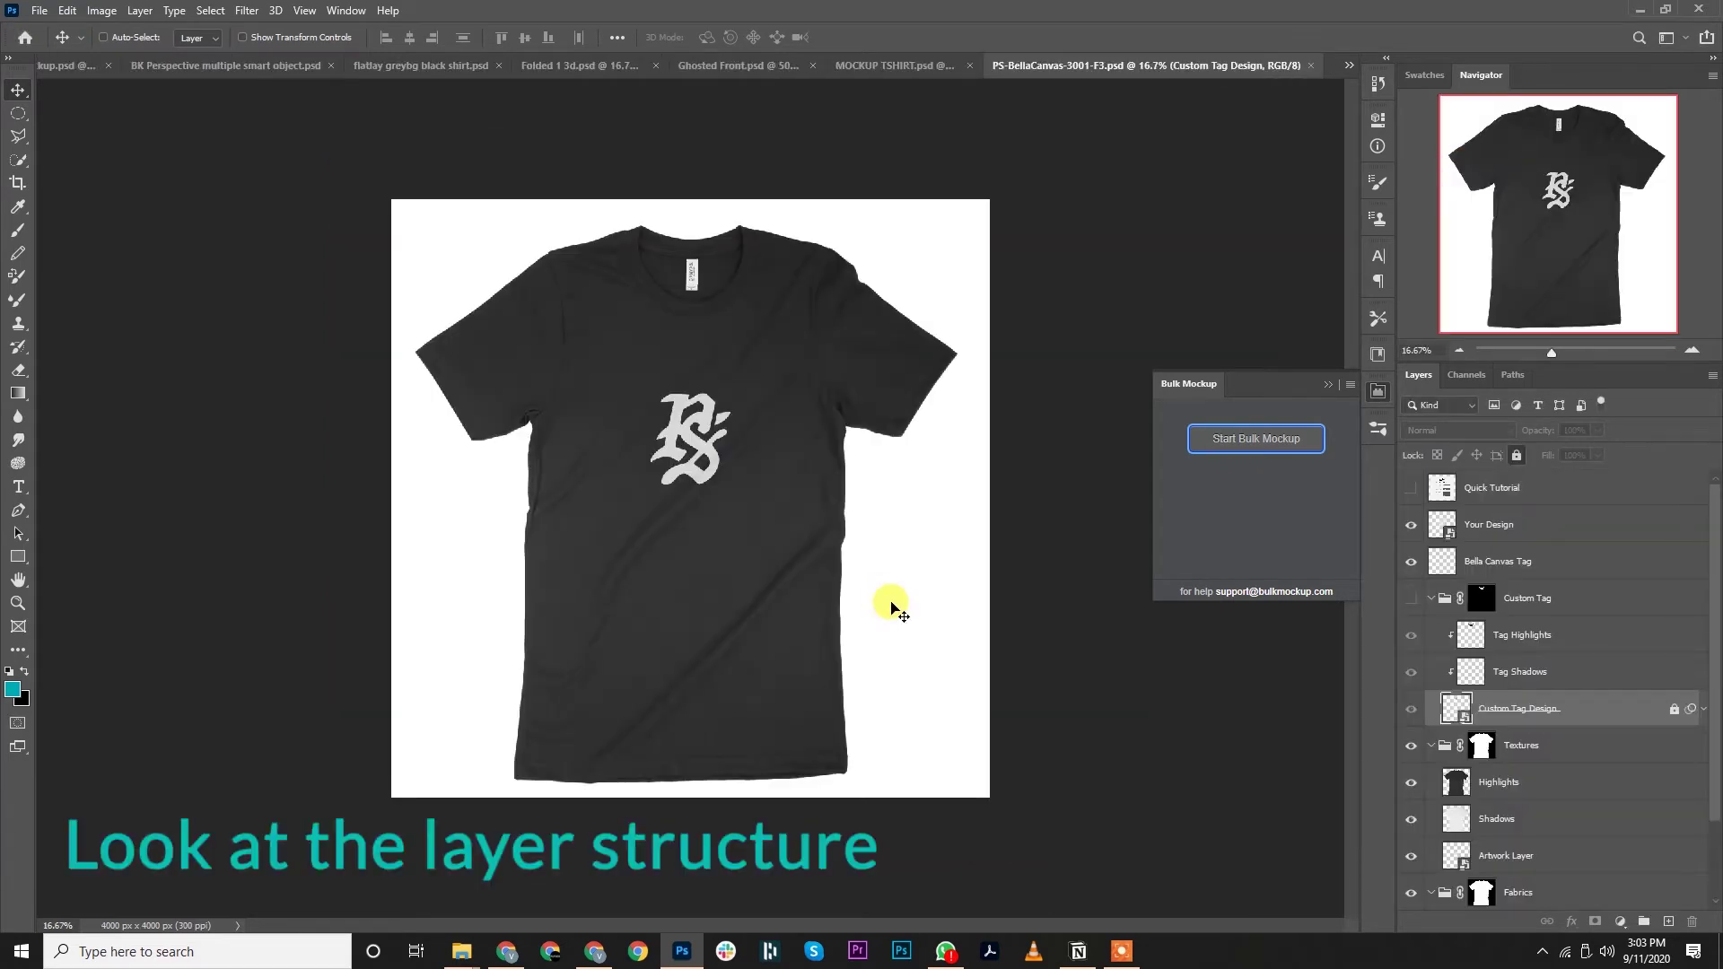
- Collapse the Bulk Mockup panel and examine the layer structure of each open mockup template, from PS-BellaCanvas-3001-F3 back to 10-tshirt-mockup
left_click(1373, 391)
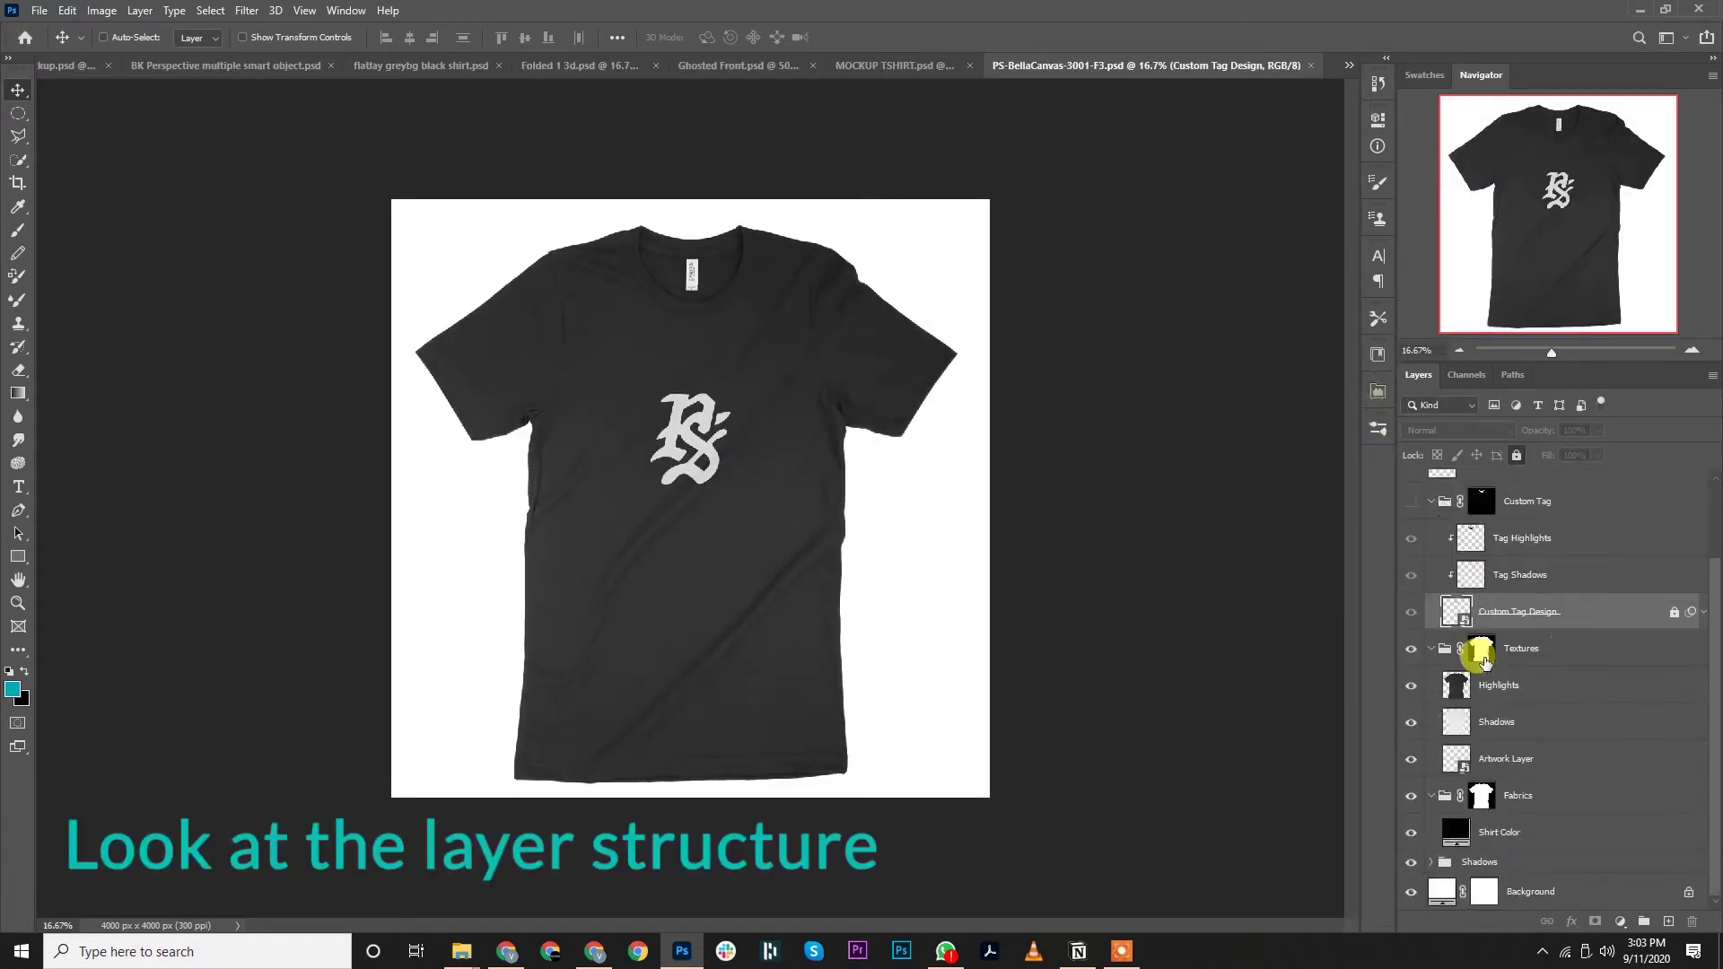
left_click(844, 70)
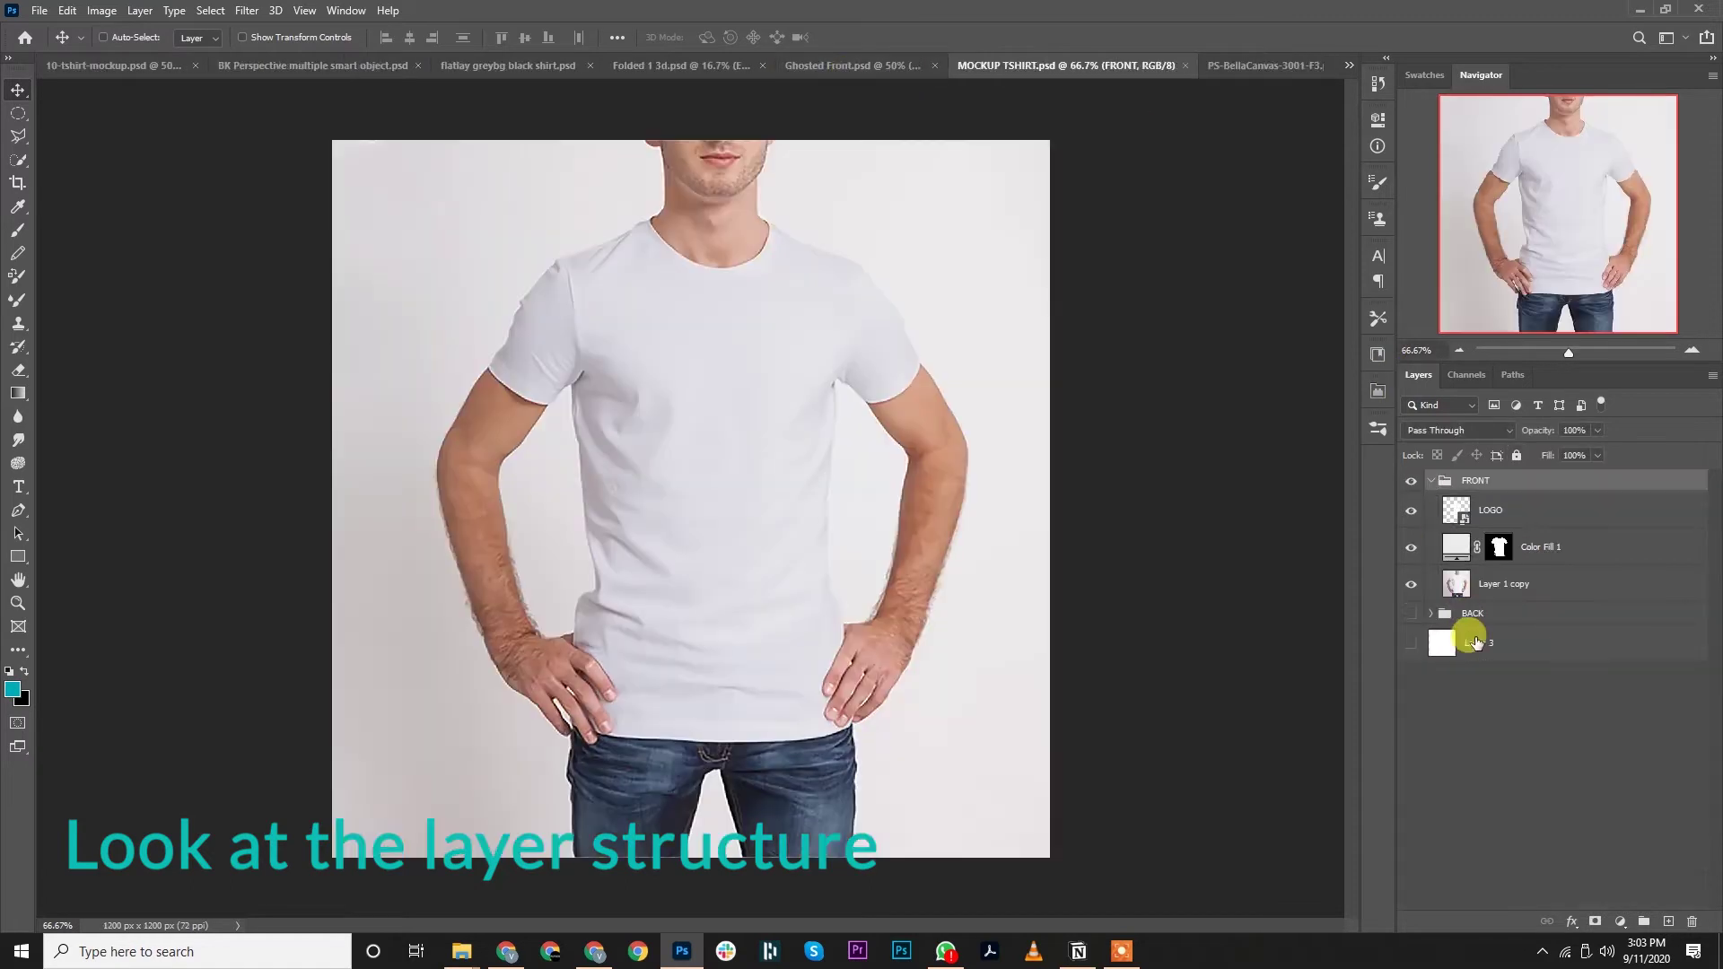
left_click(859, 65)
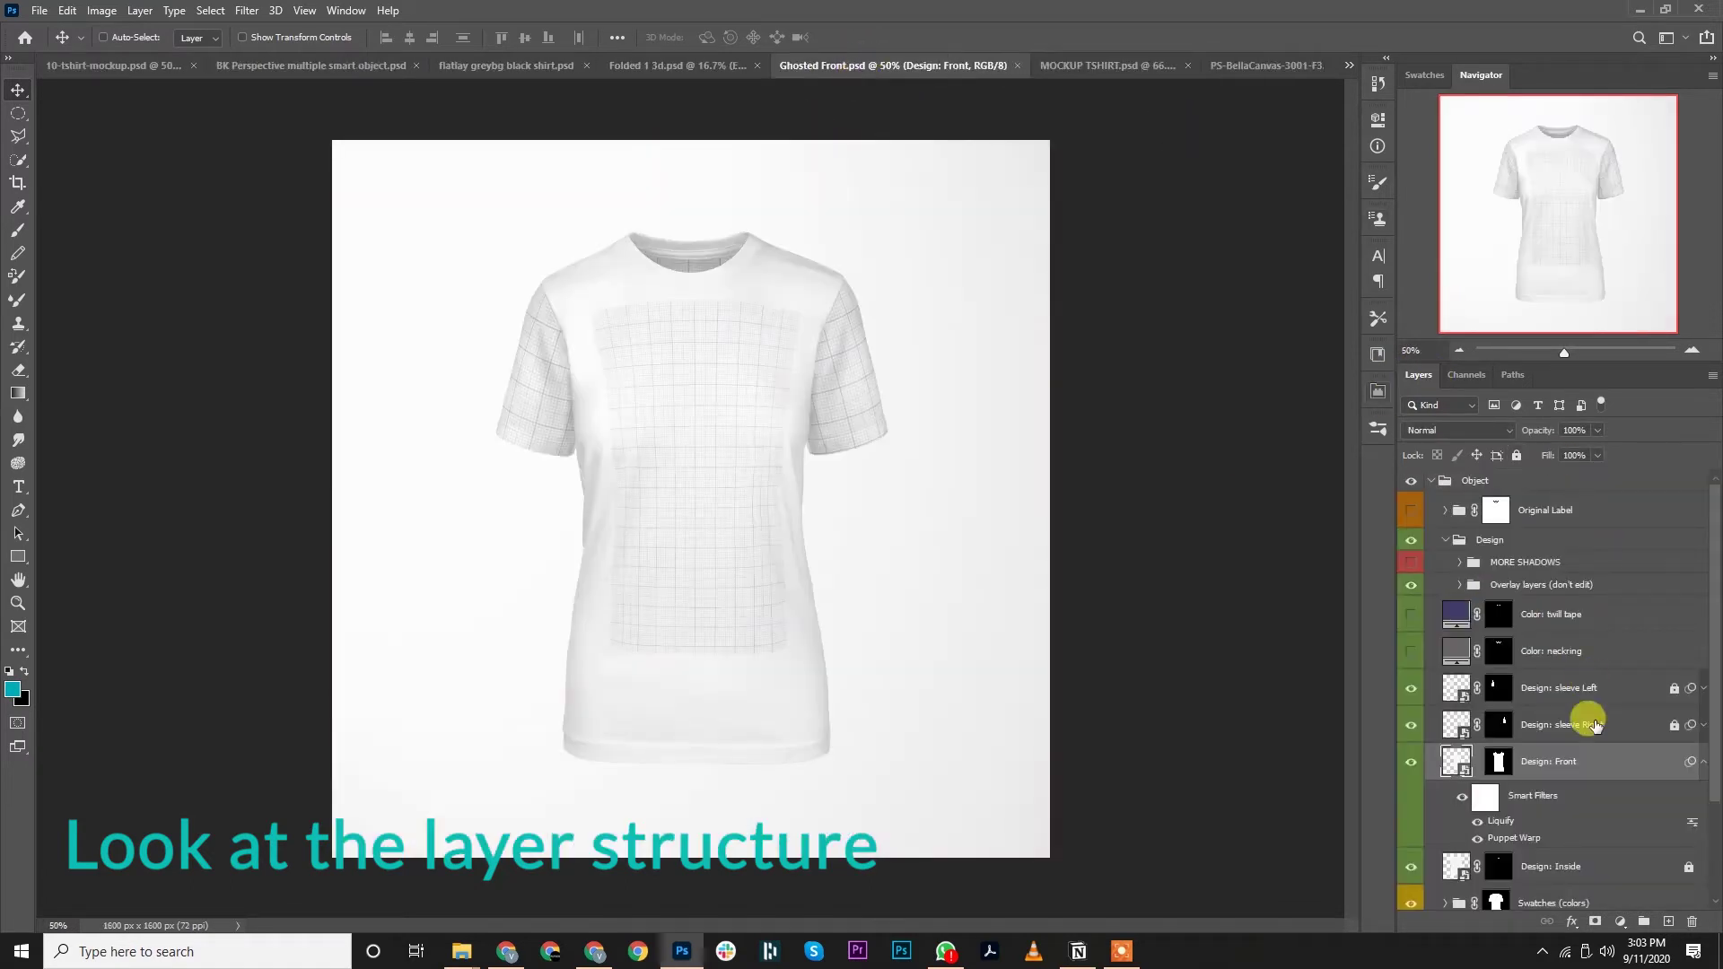
scroll(1588, 718, "down", 3)
left_click(679, 66)
scroll(1508, 703, "down", 1)
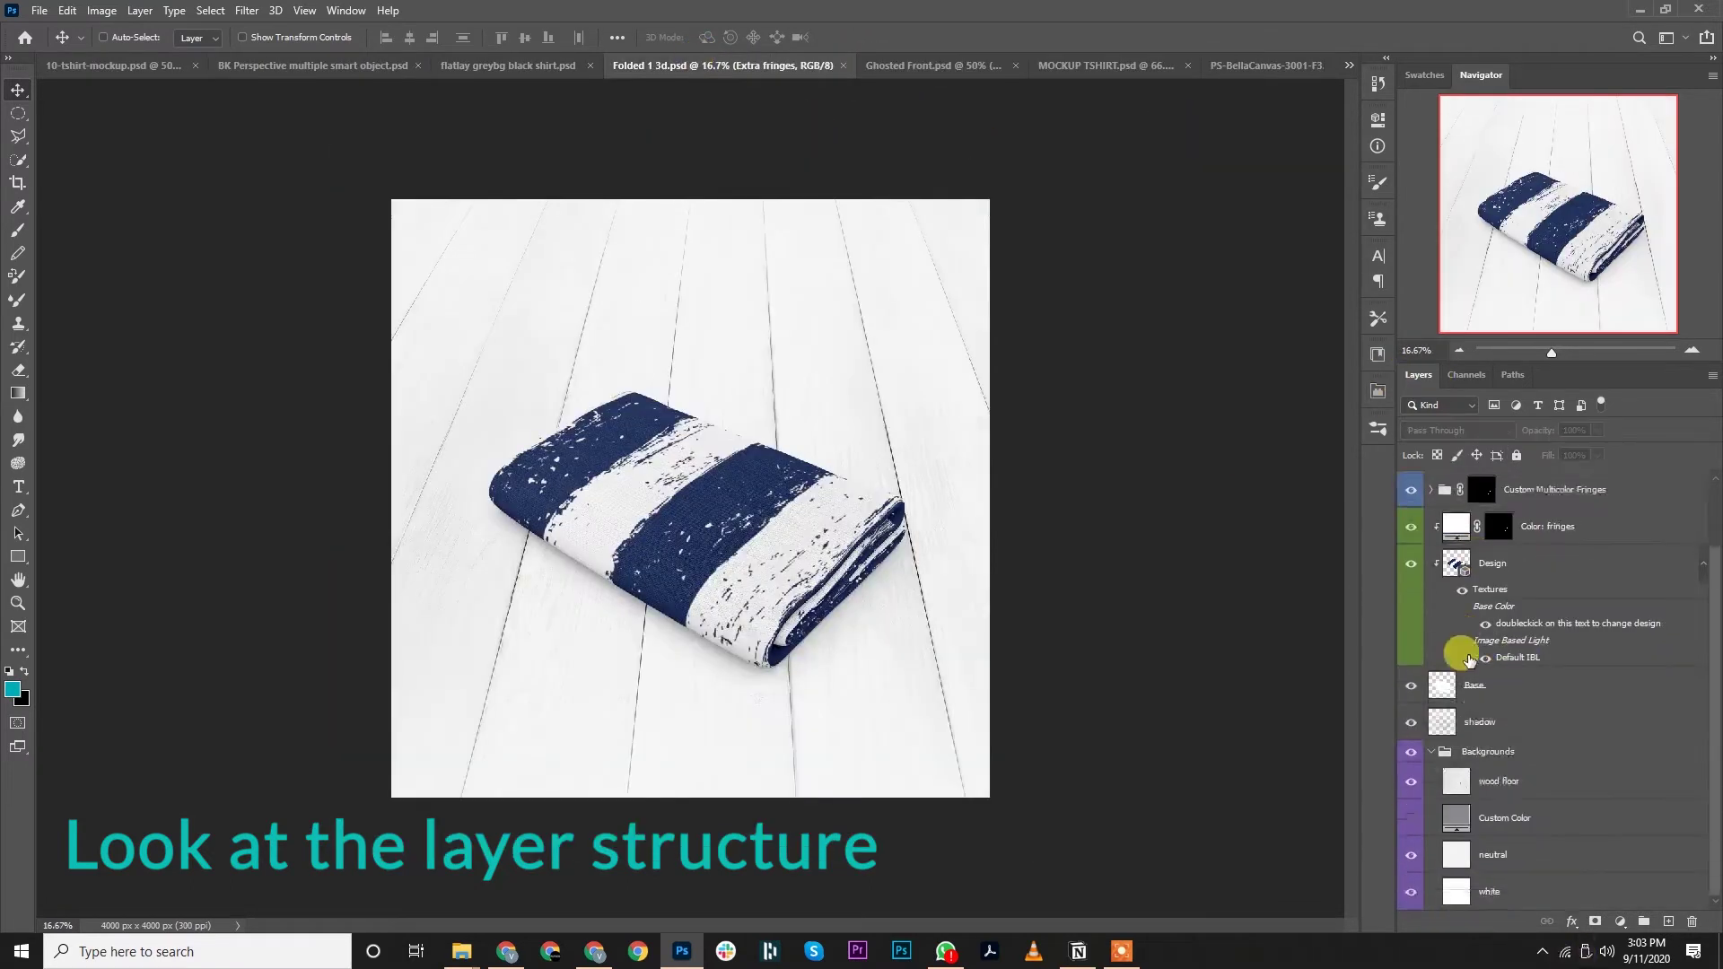
left_click(1432, 750)
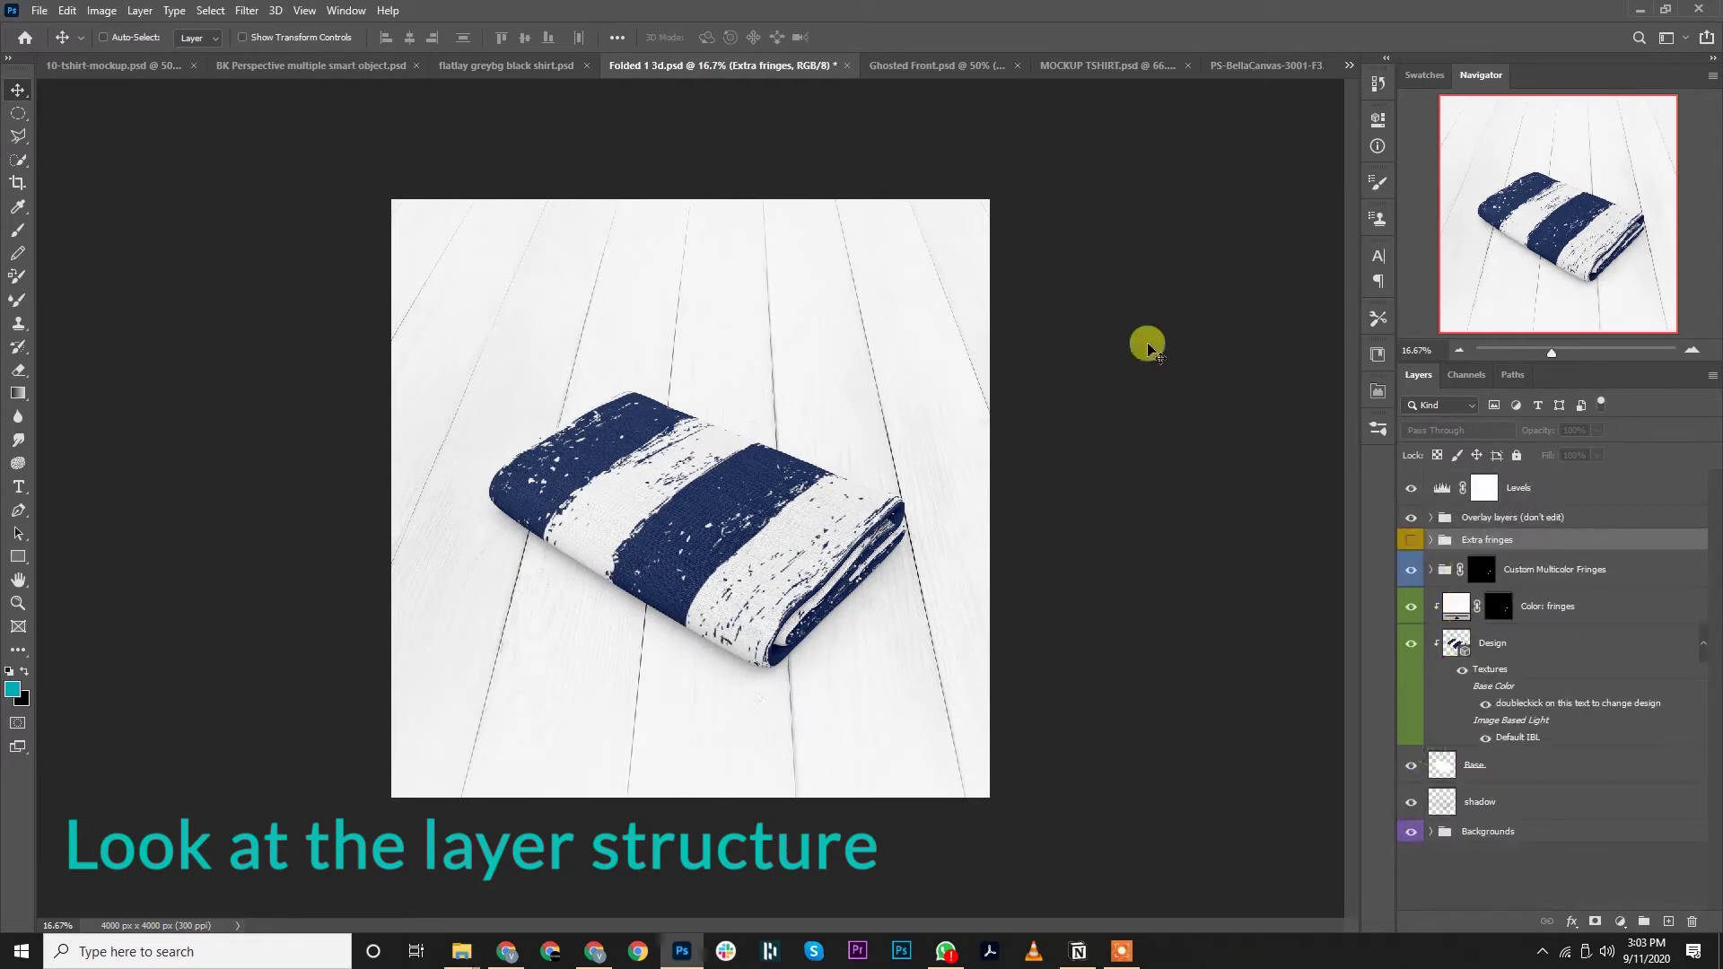
left_click(516, 66)
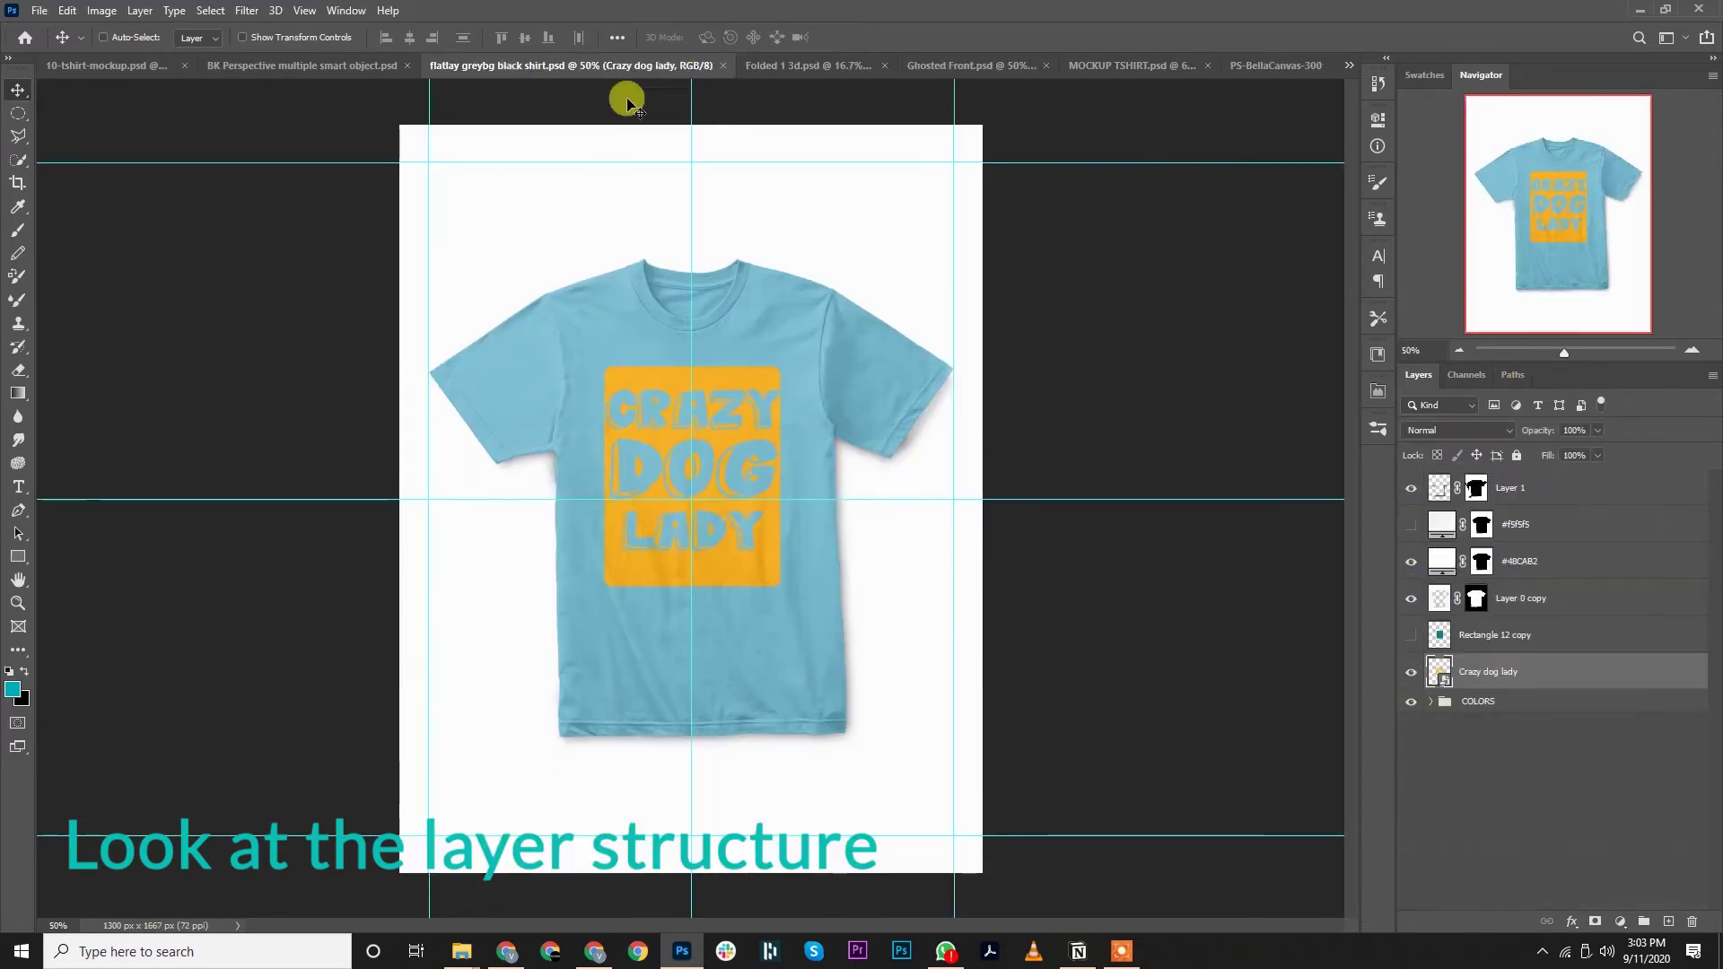
left_click(339, 66)
left_click(139, 67)
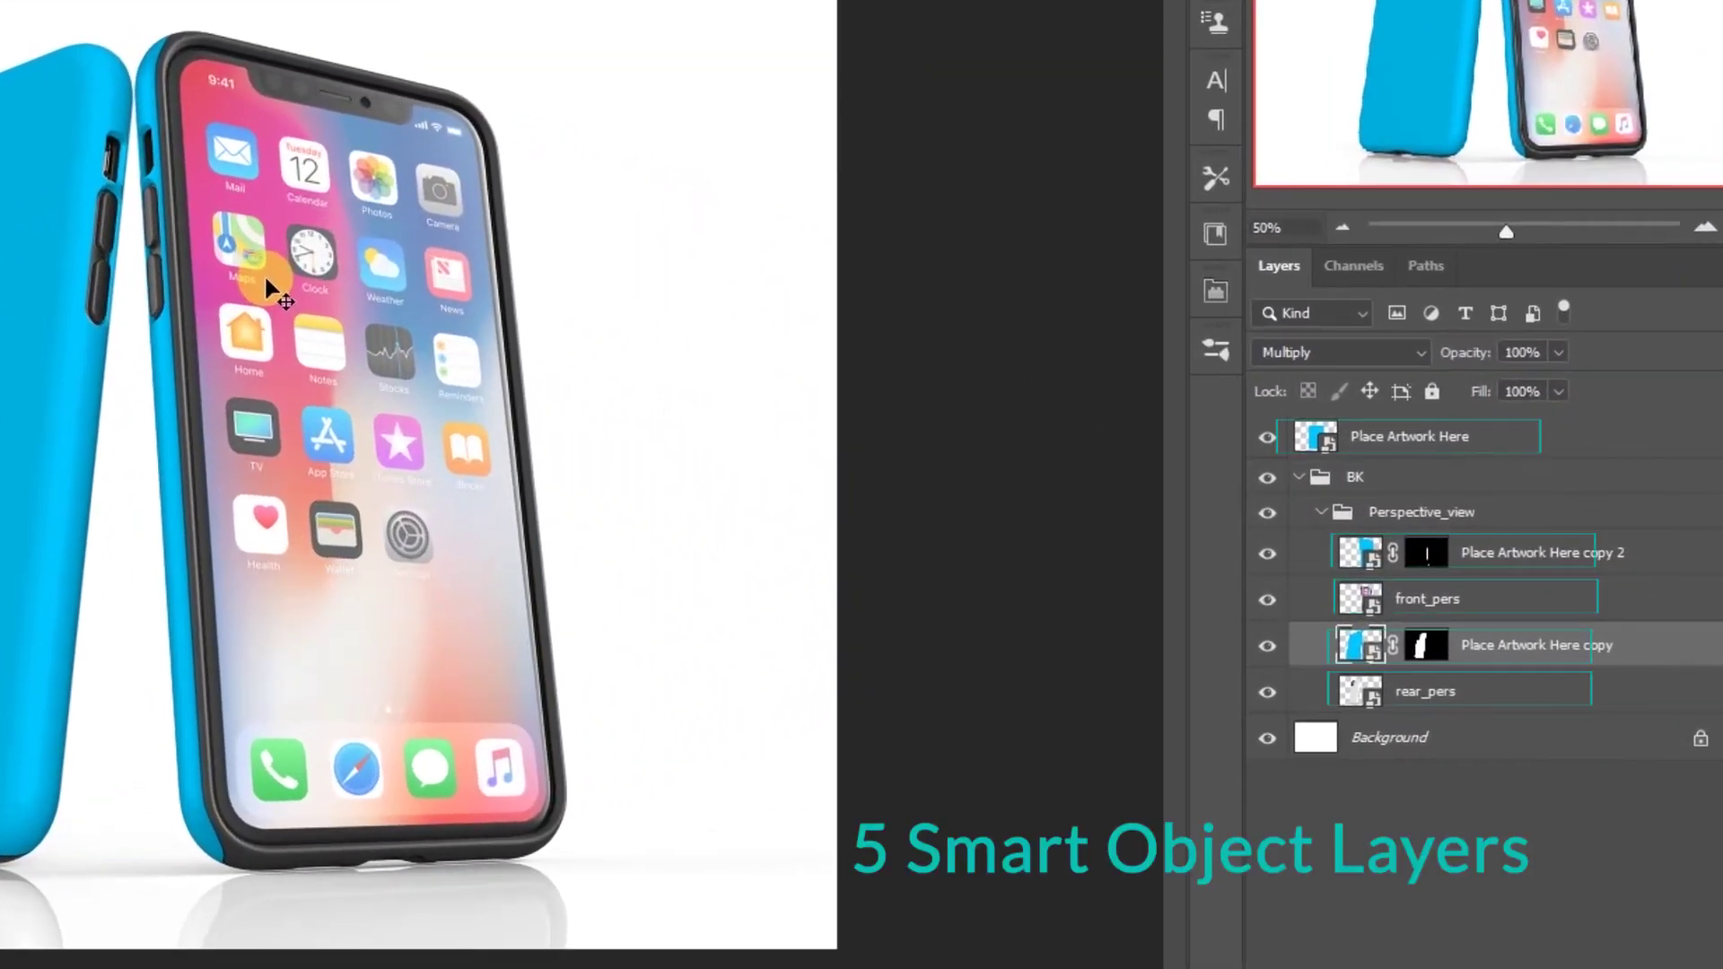
- Inspect the smart object layers of the phone case mockup, from rear_pers up to Place Artwork Here
left_click(1507, 692)
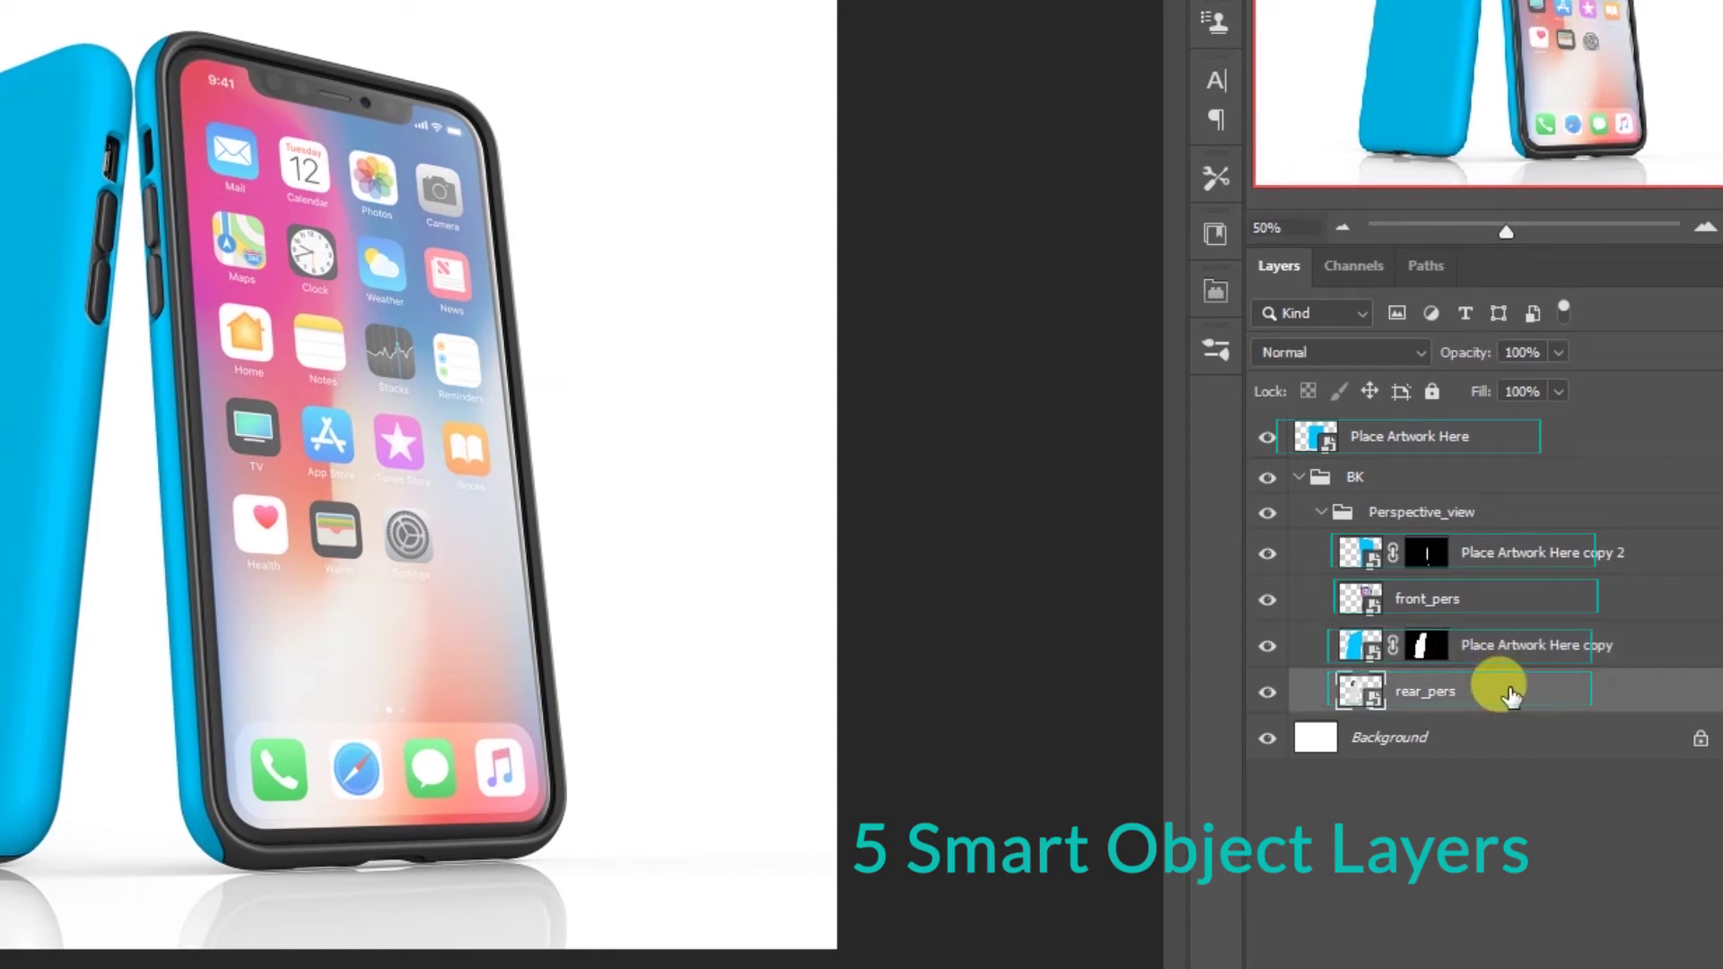
left_click(1566, 644)
left_click(1562, 599)
left_click(1577, 510)
left_click(1528, 433)
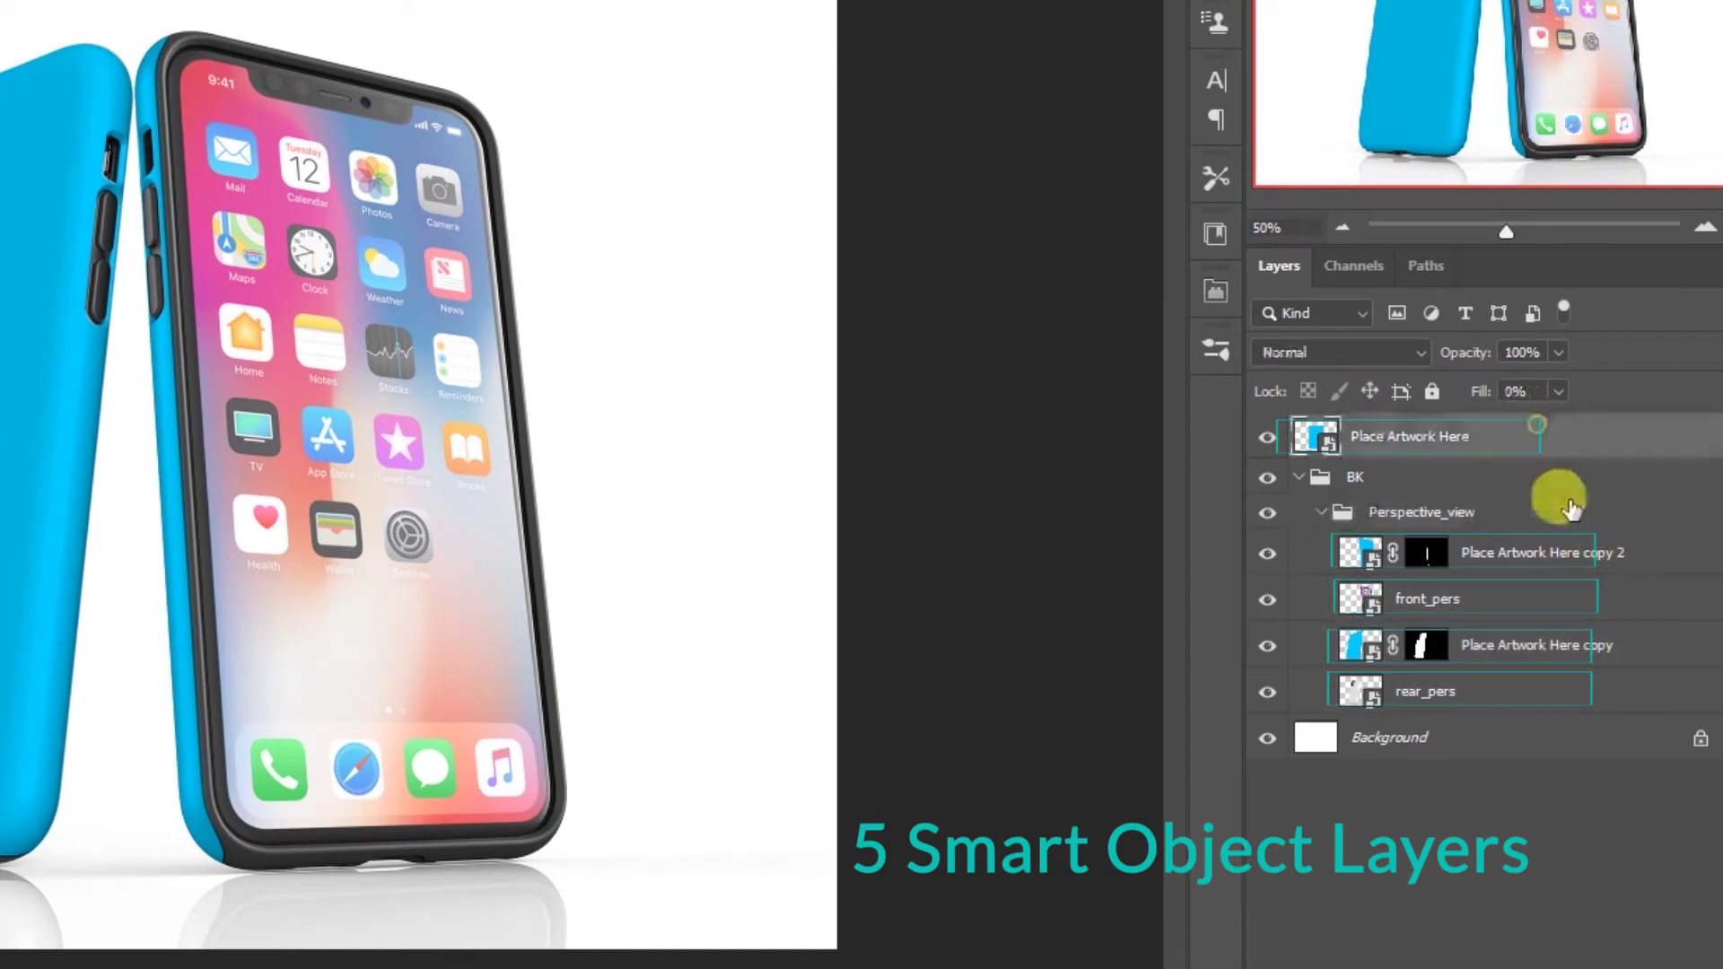
left_click(1566, 648)
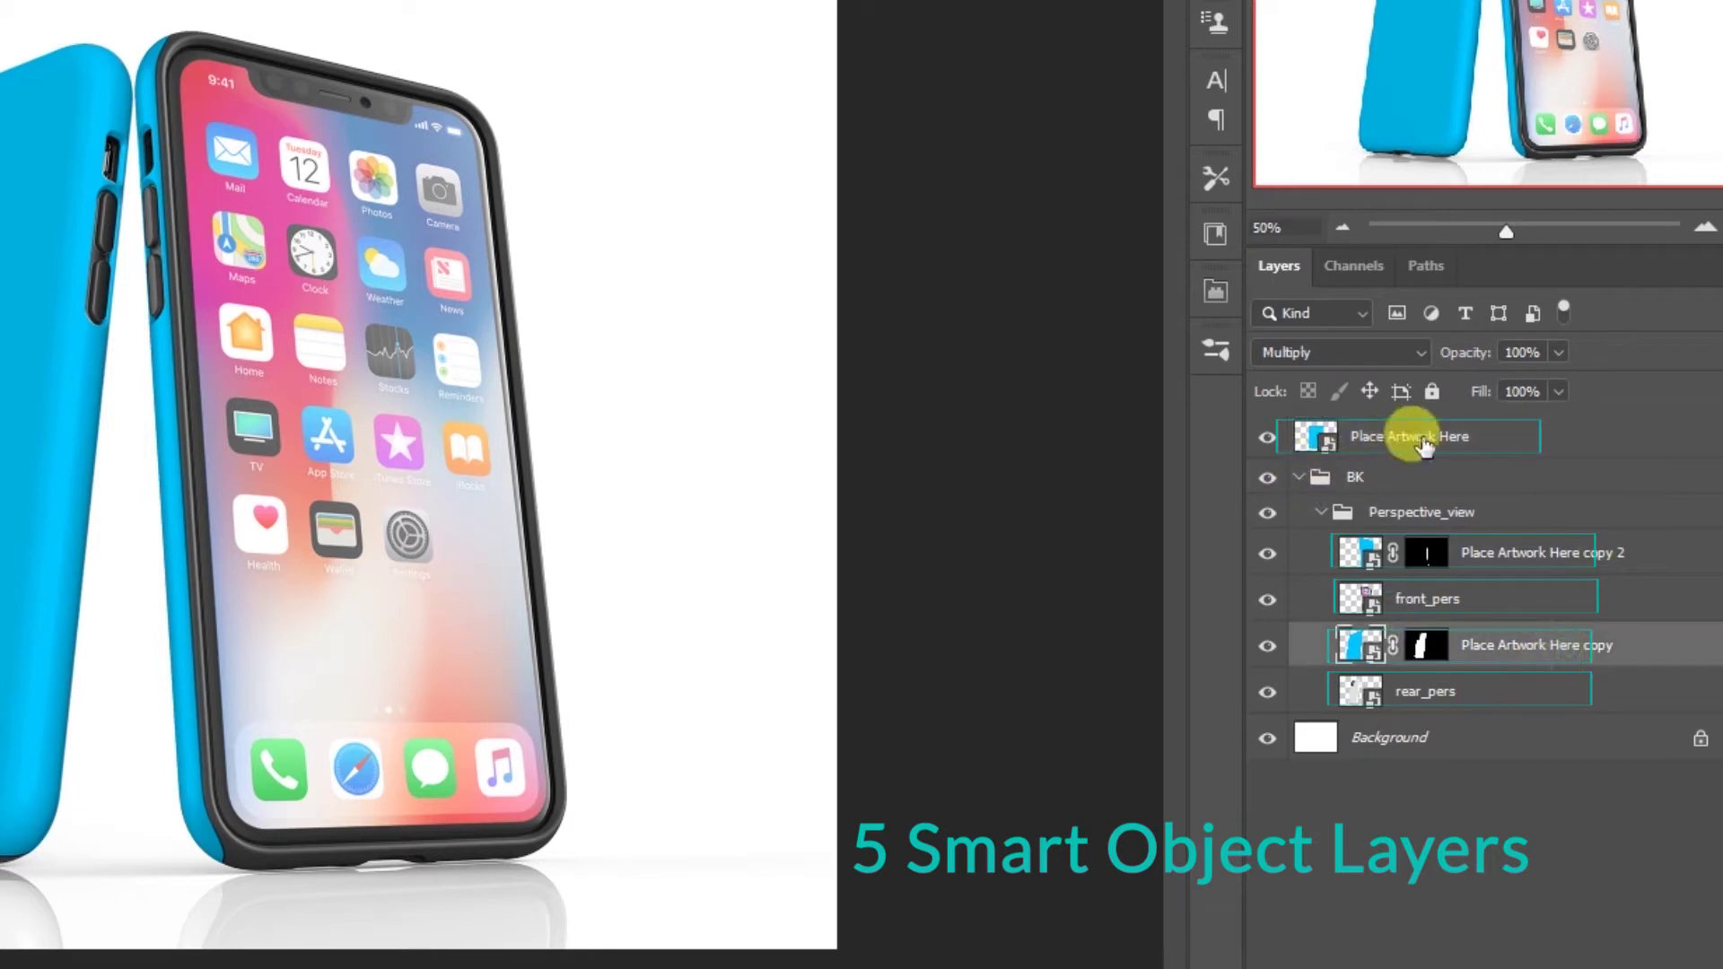
left_click(1411, 440)
- Lock the smart object layers Place Artwork Here copy 2, front_pers, Place Artwork Here copy and rear_pers, leaving Place Artwork Here unlocked
left_click(1510, 554)
left_click(1432, 391)
left_click(1504, 608)
left_click(1431, 392)
left_click(1492, 642)
left_click(1432, 391)
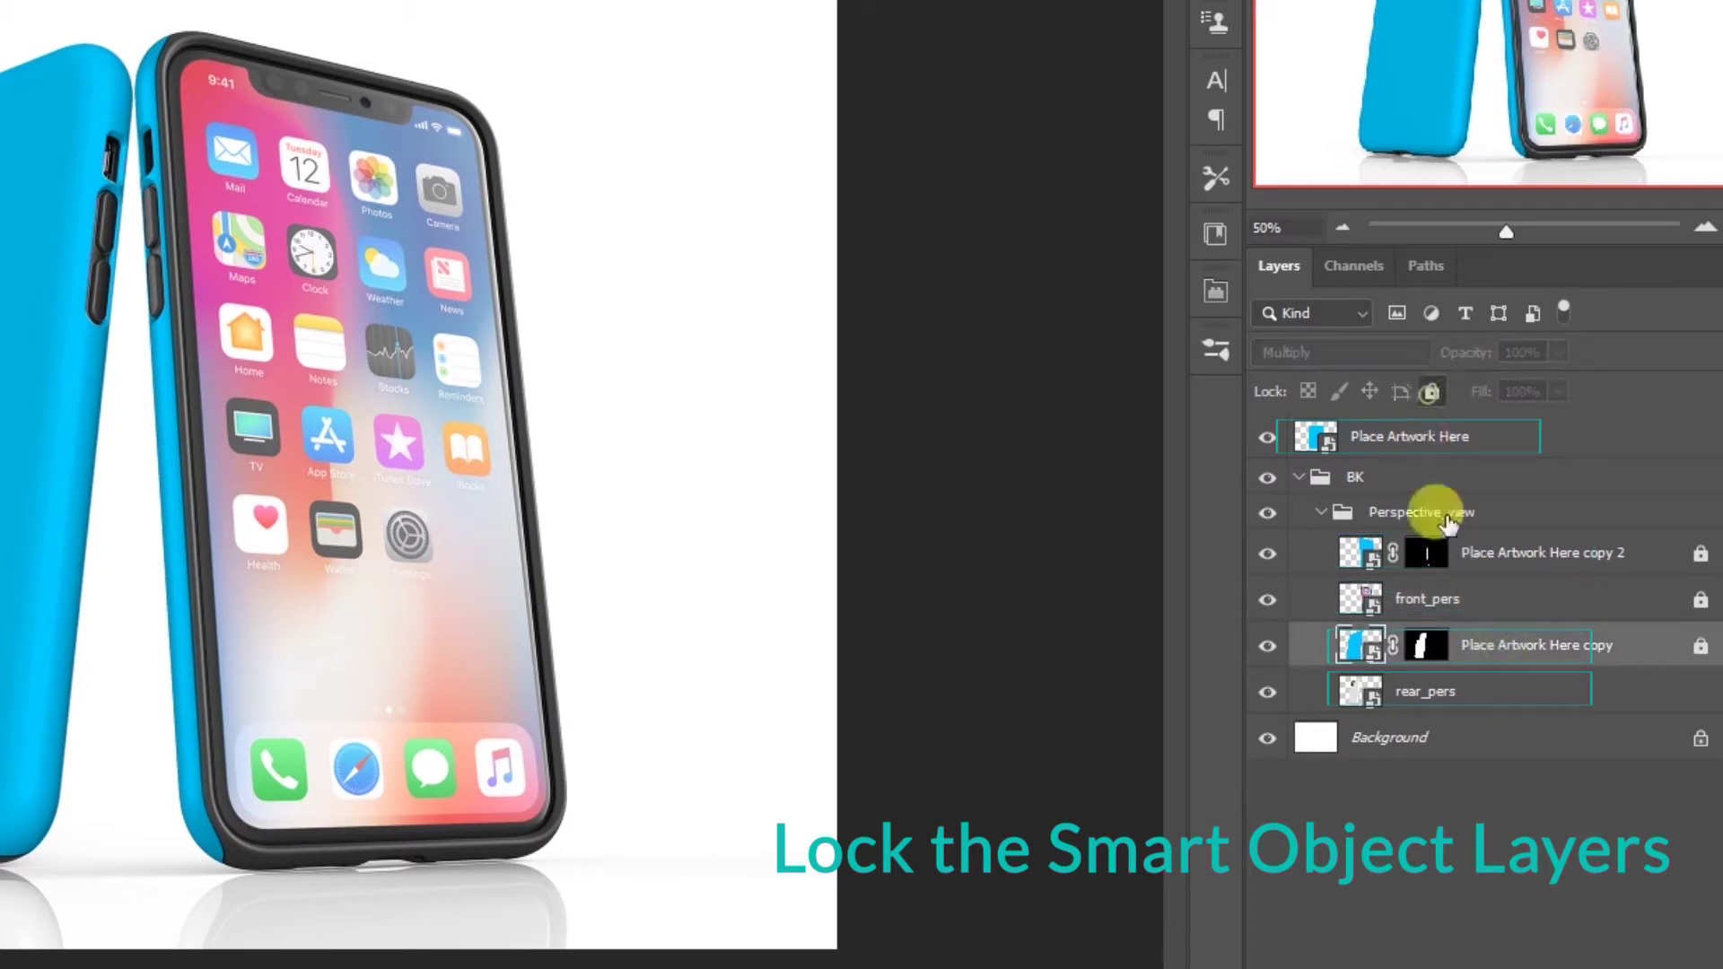
left_click(1473, 688)
left_click(1431, 391)
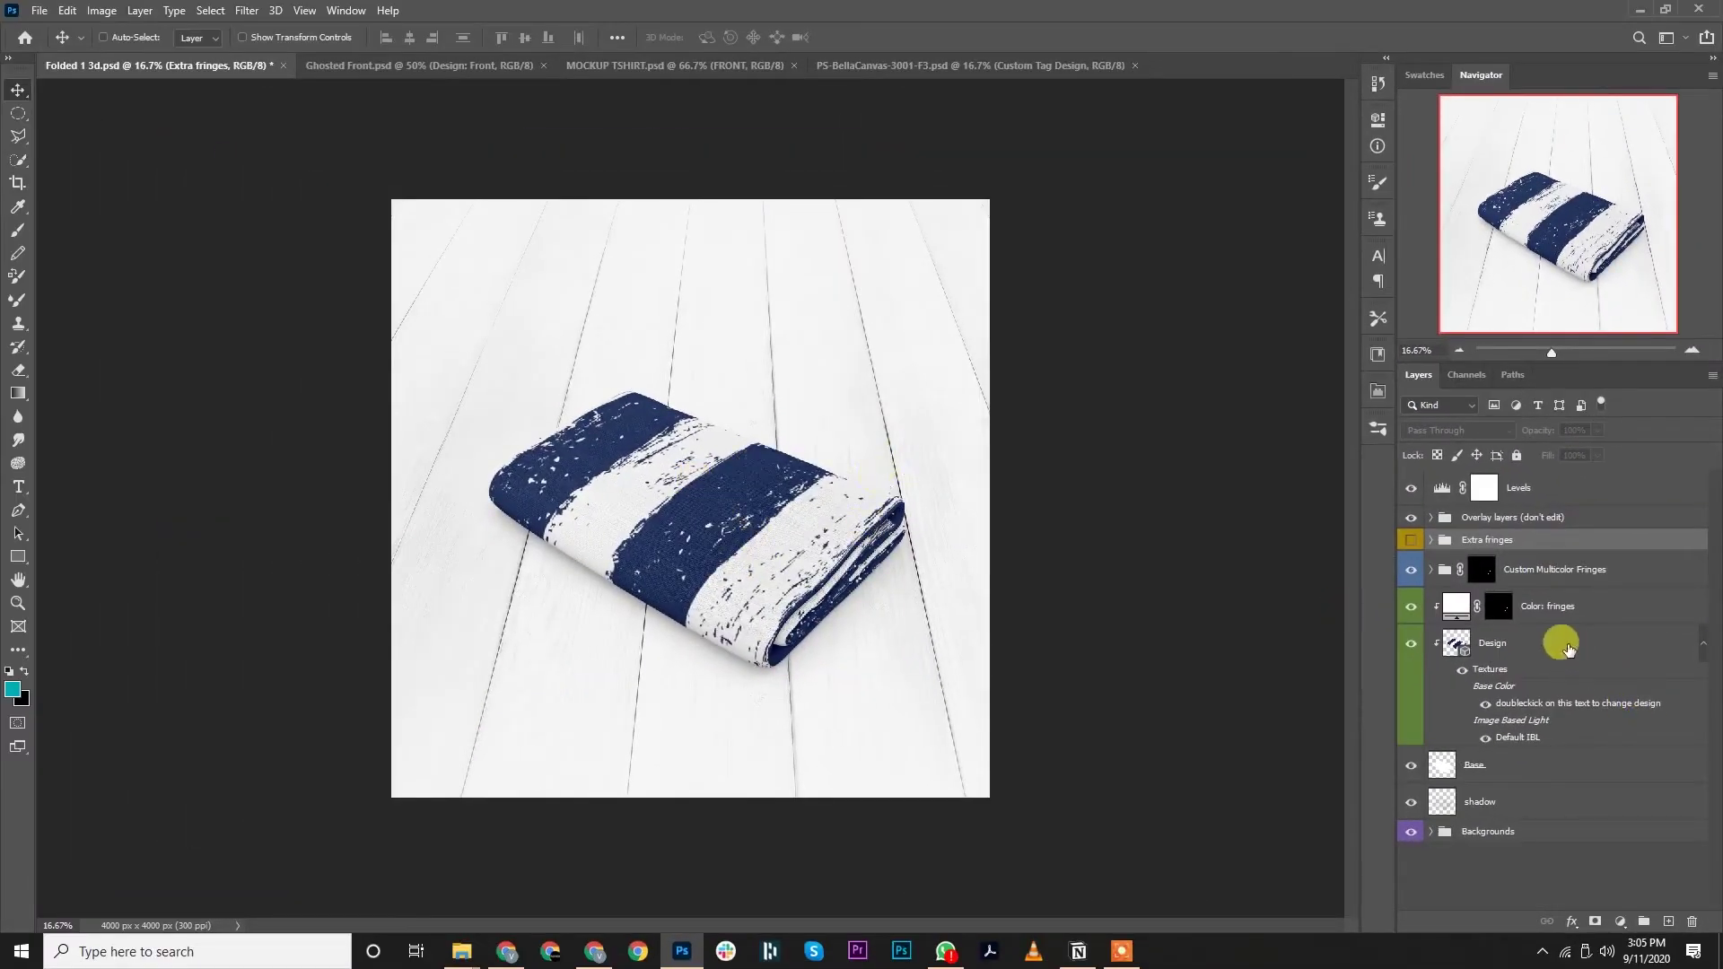
- Check the 3D Design layer in the Folded 1 3d mockup and dismiss the message
left_click(1566, 644)
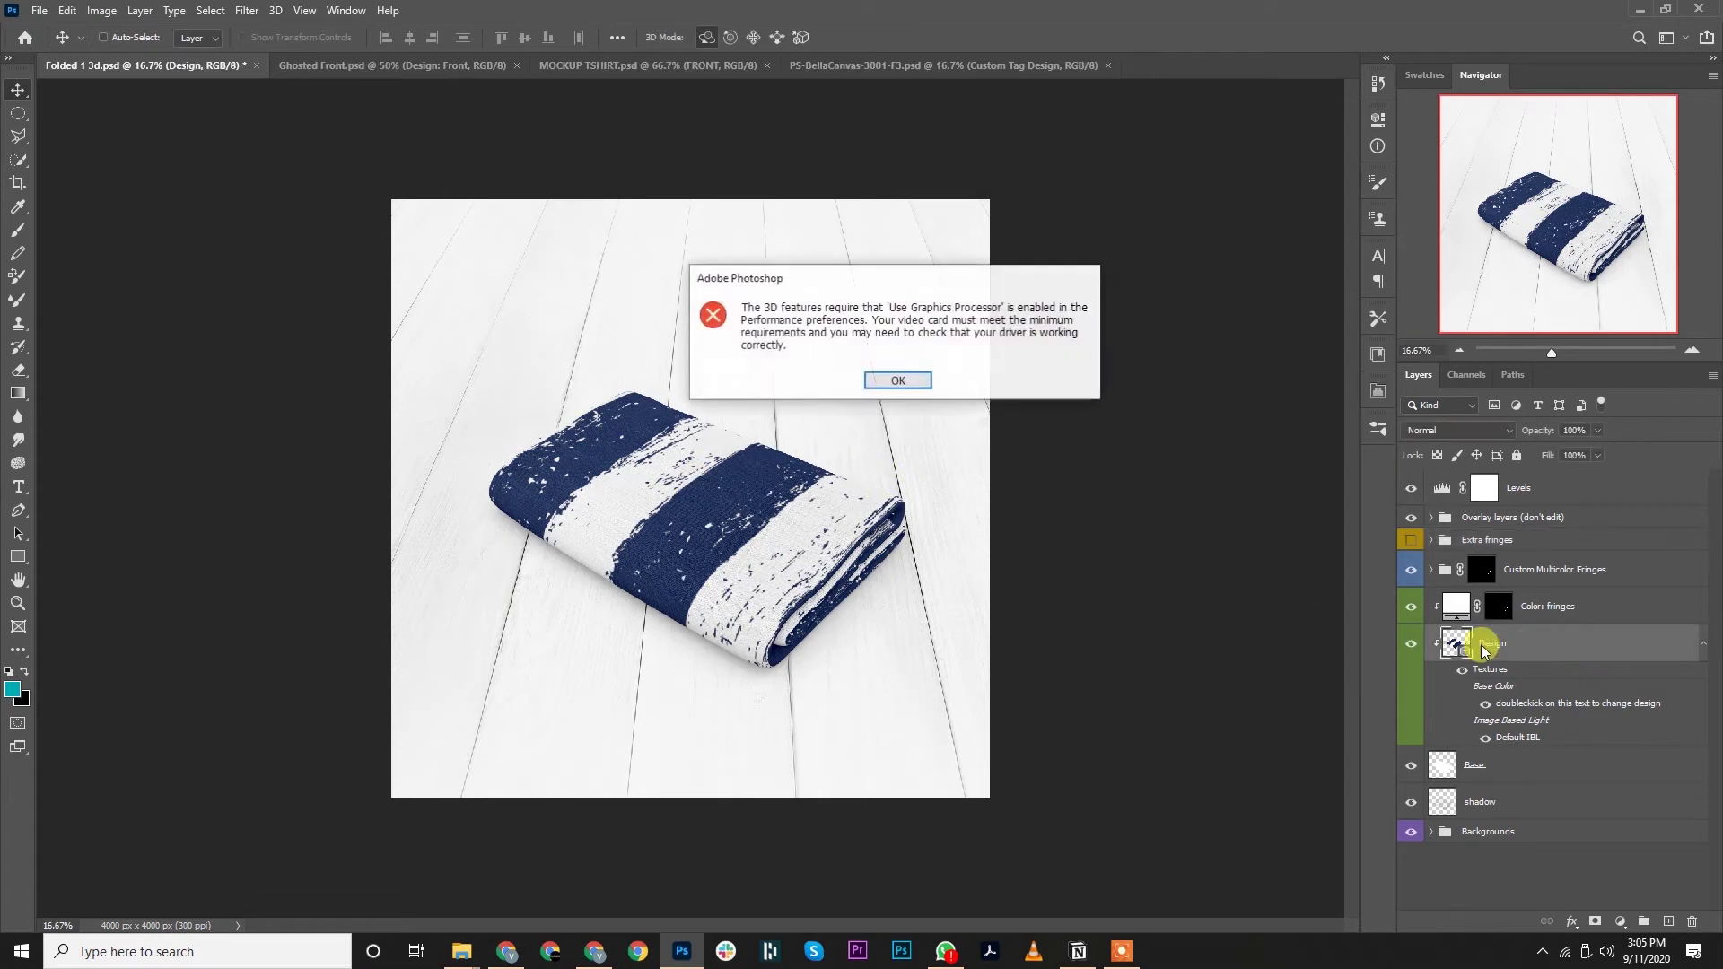
left_click(897, 380)
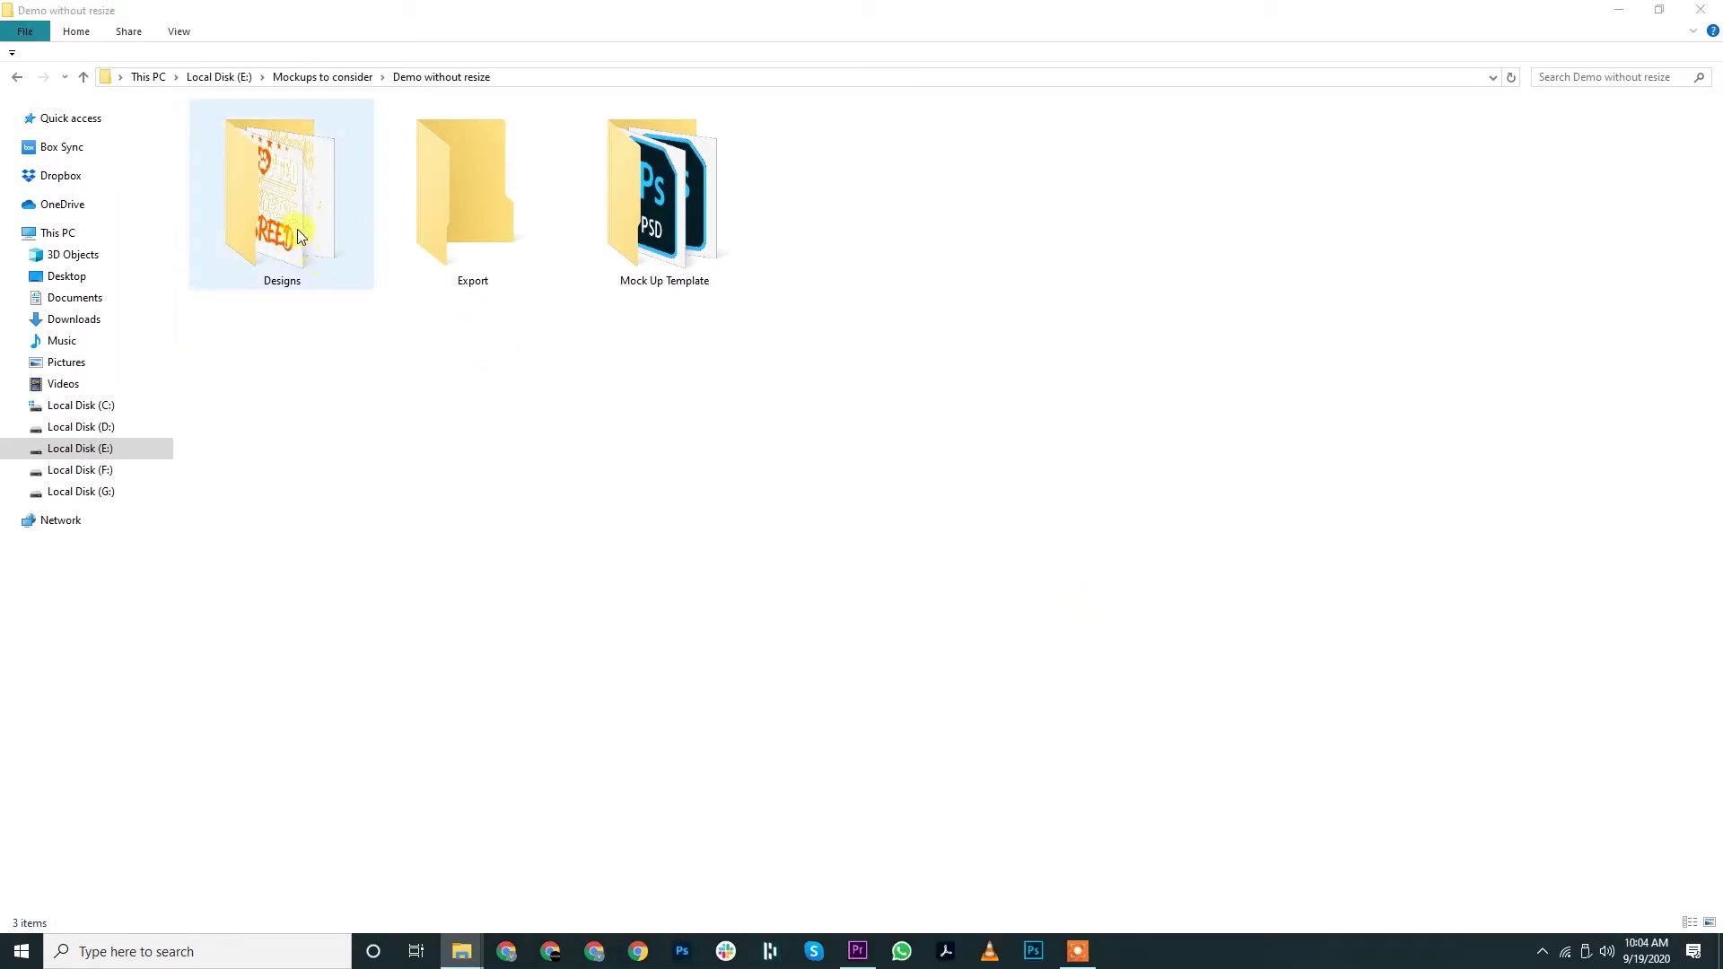
- Examine the contents of the Designs, Mock Up Template and Export folders inside "Demo without resize" in File Explorer
left_click(298, 229)
double_click(297, 226)
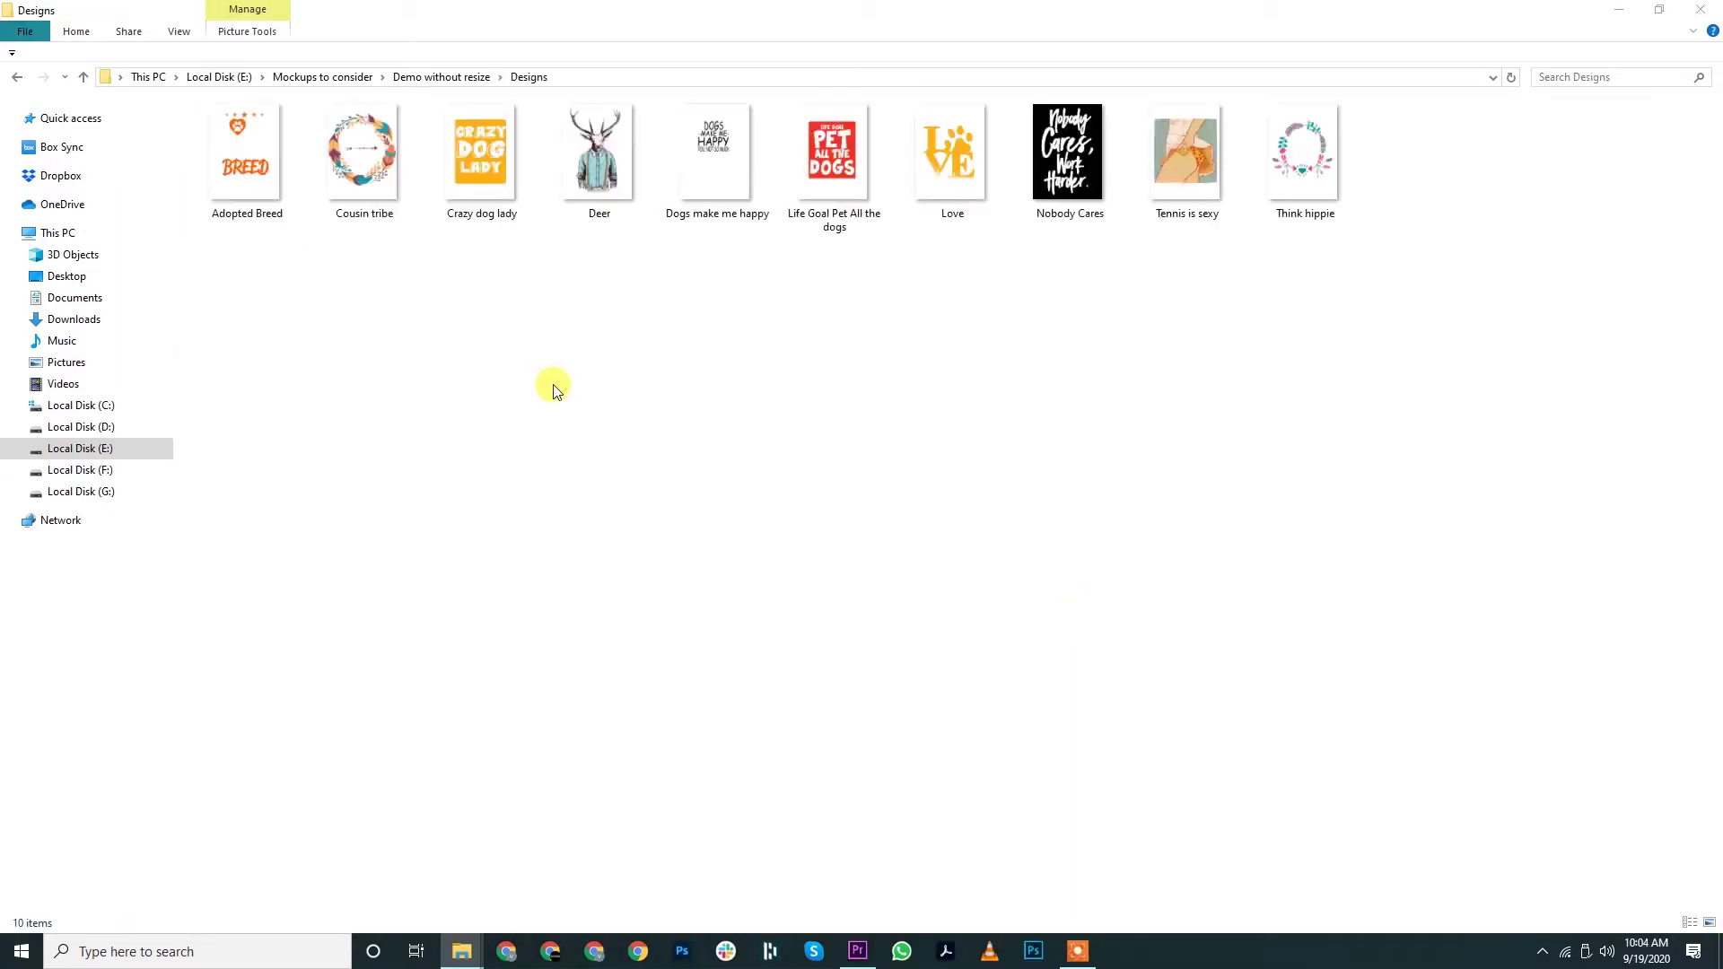
key("alt+Left")
left_click(552, 384)
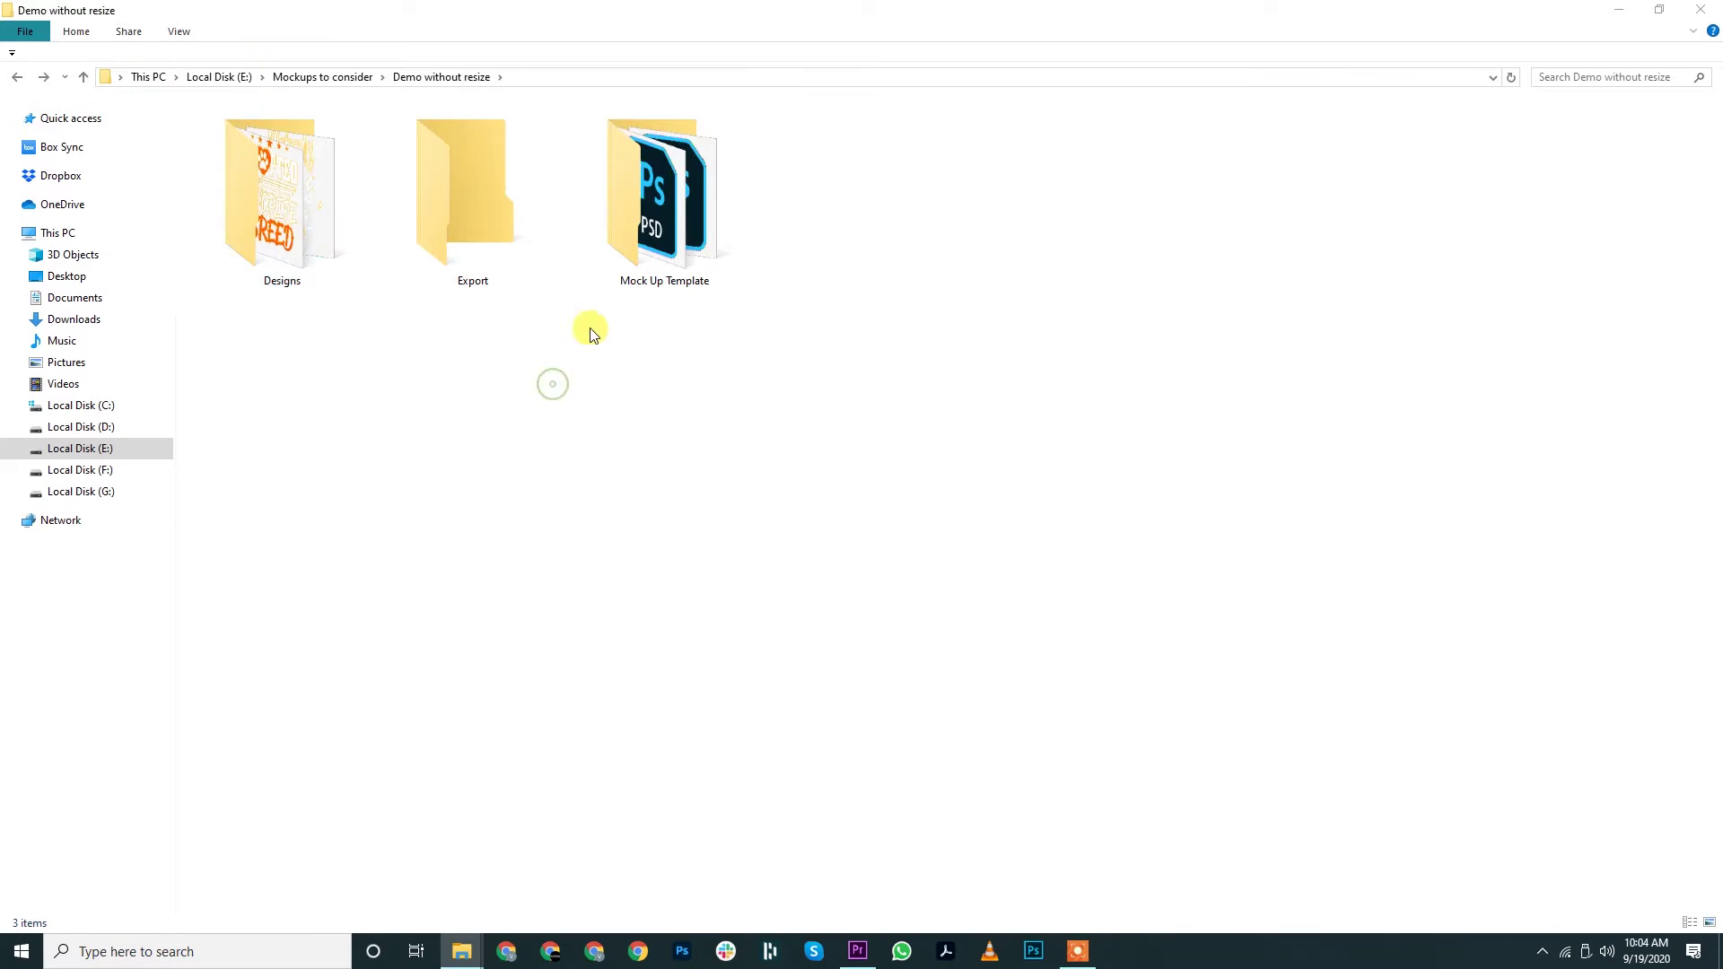
double_click(664, 232)
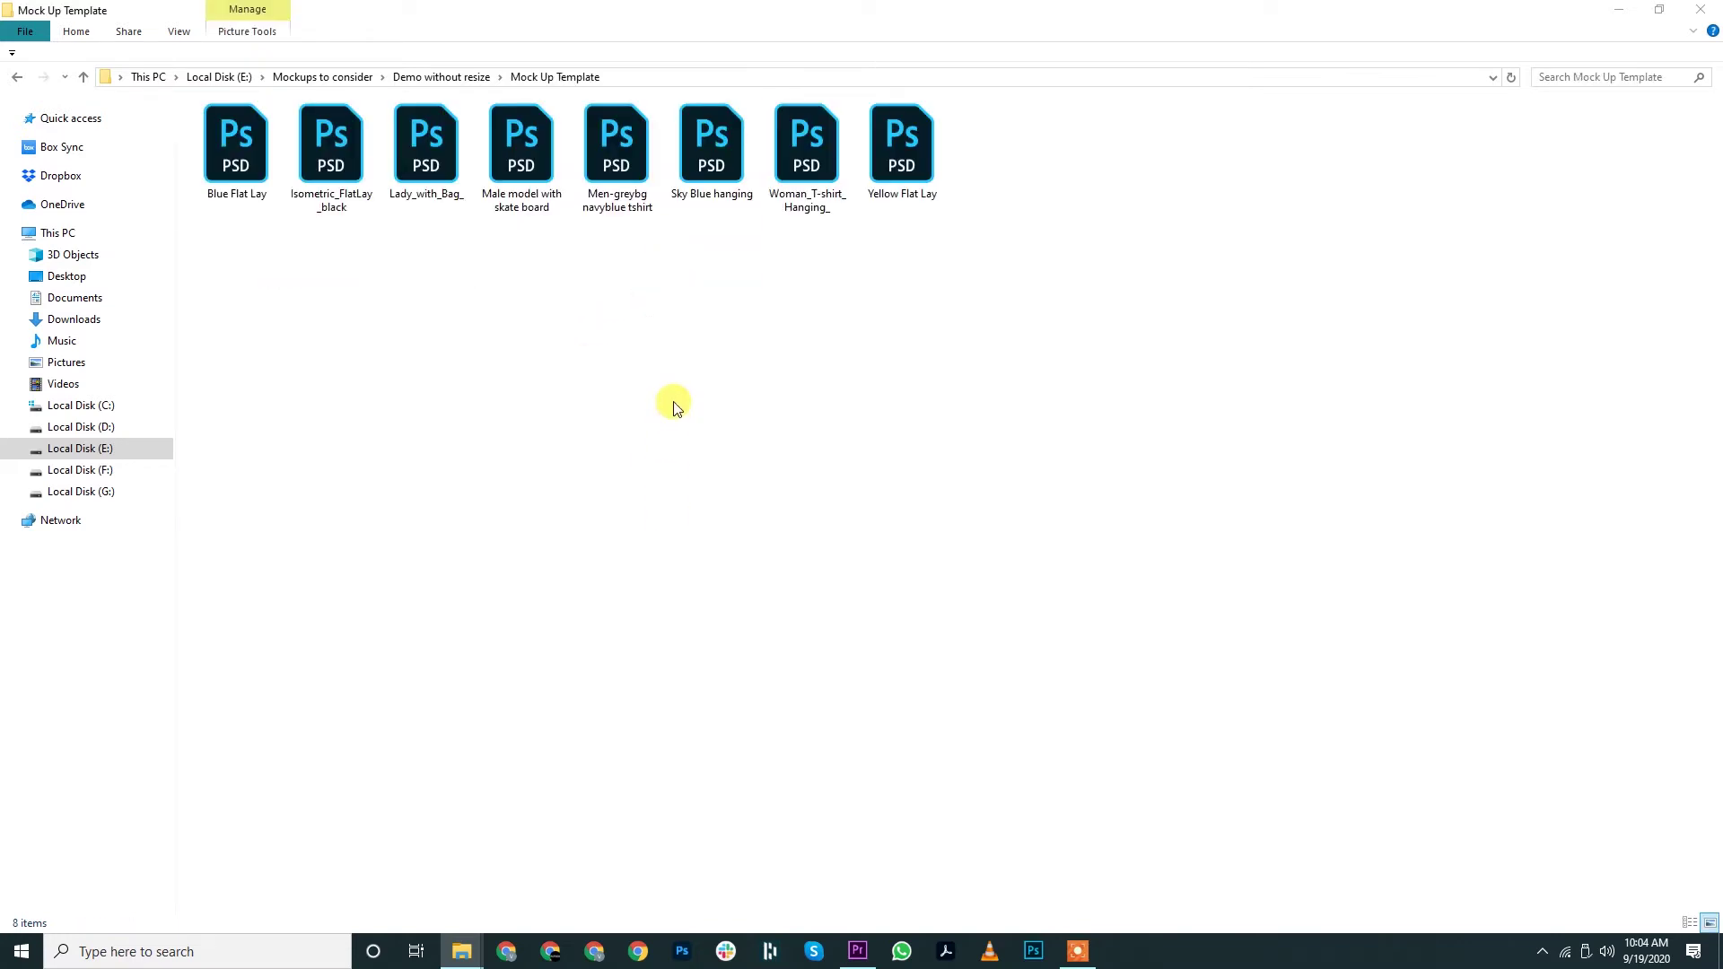
key("alt+Left")
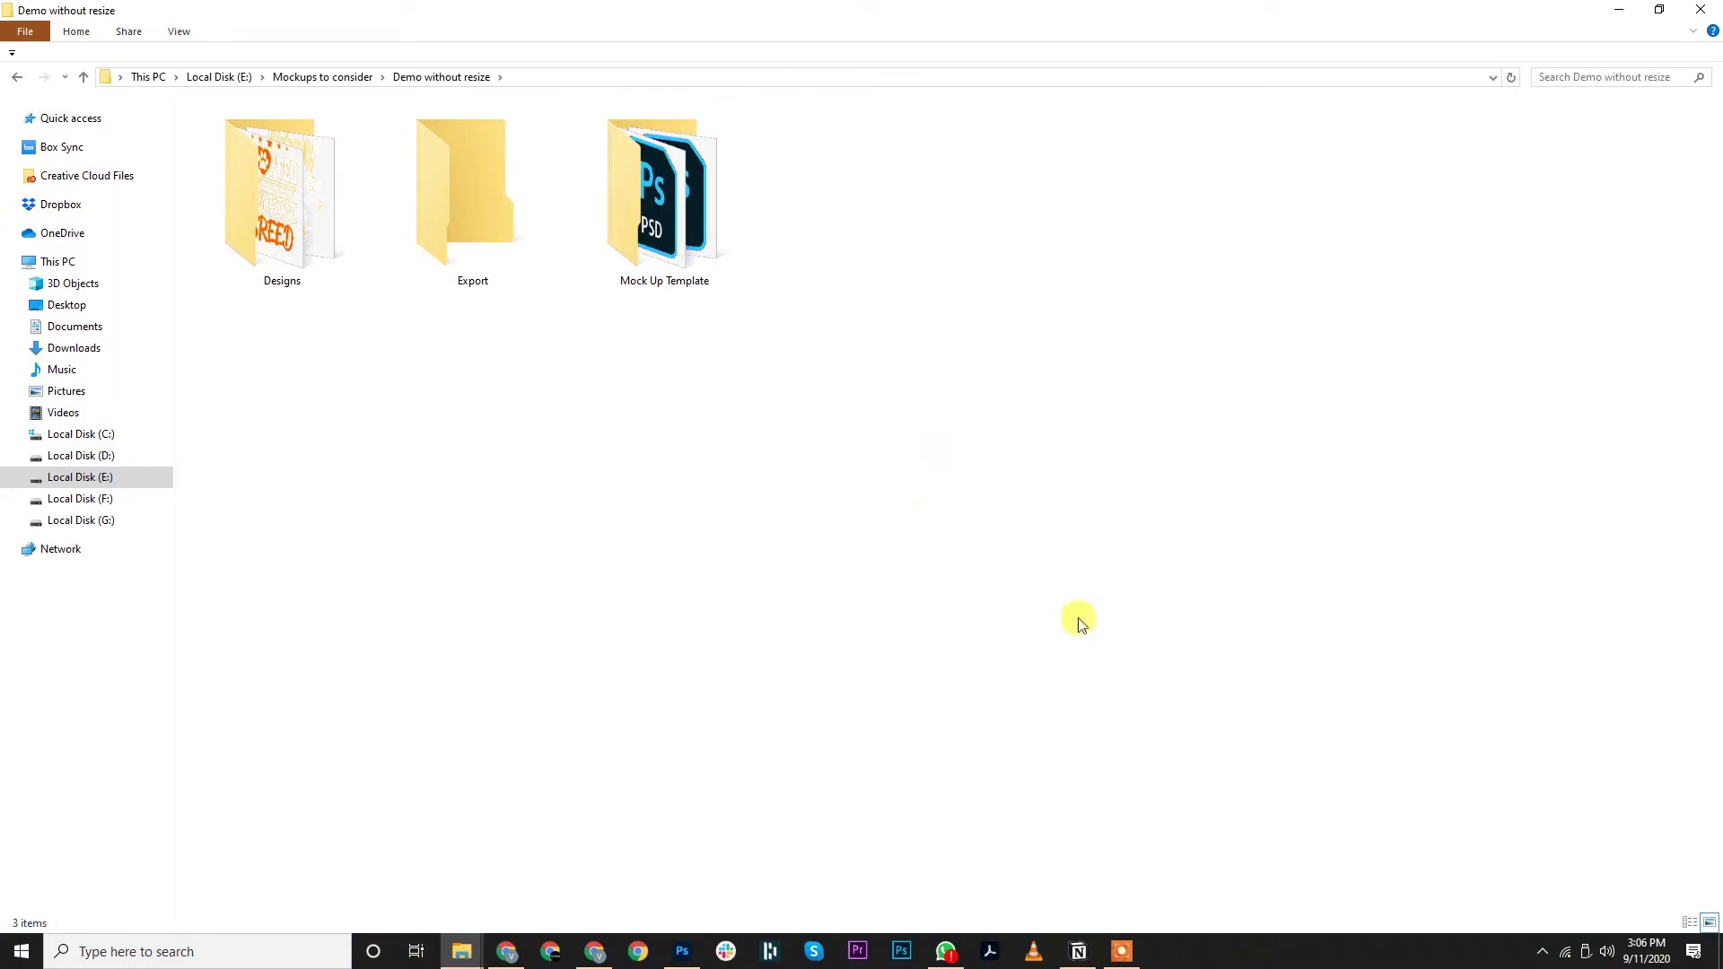
double_click(418, 160)
left_click(431, 77)
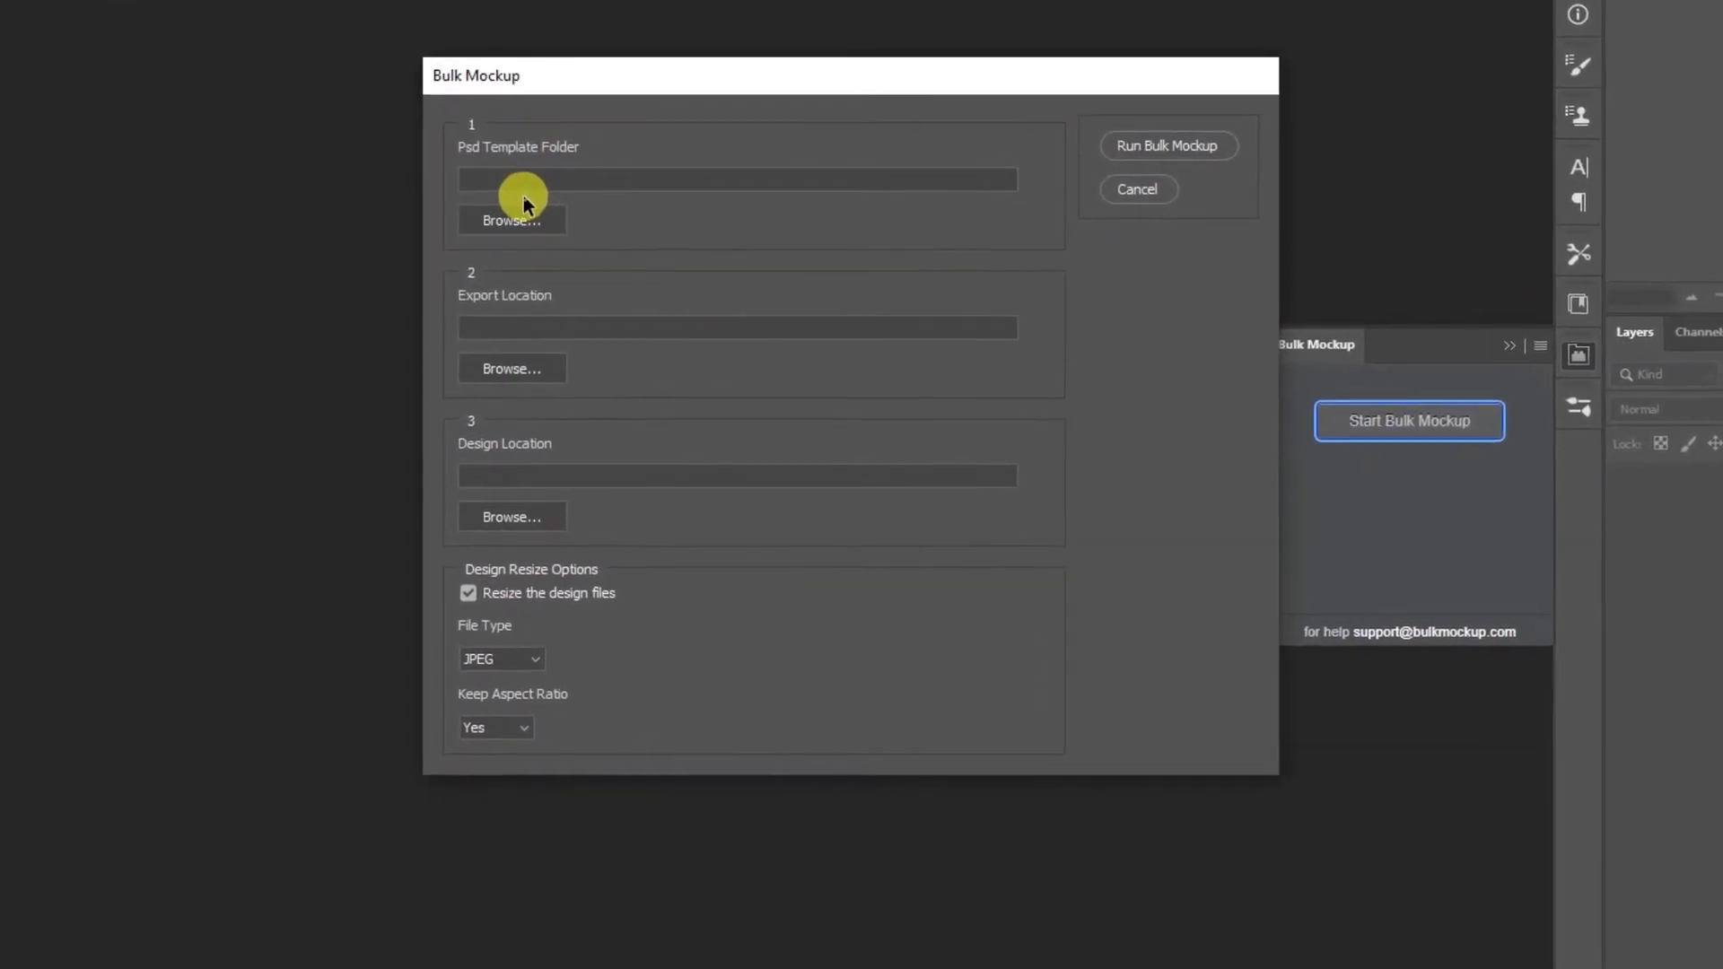
- Set the PSD template folder in the Bulk Mockup dialog to Mock Up Template inside "Demo without resize"
left_click(564, 249)
left_click(769, 321)
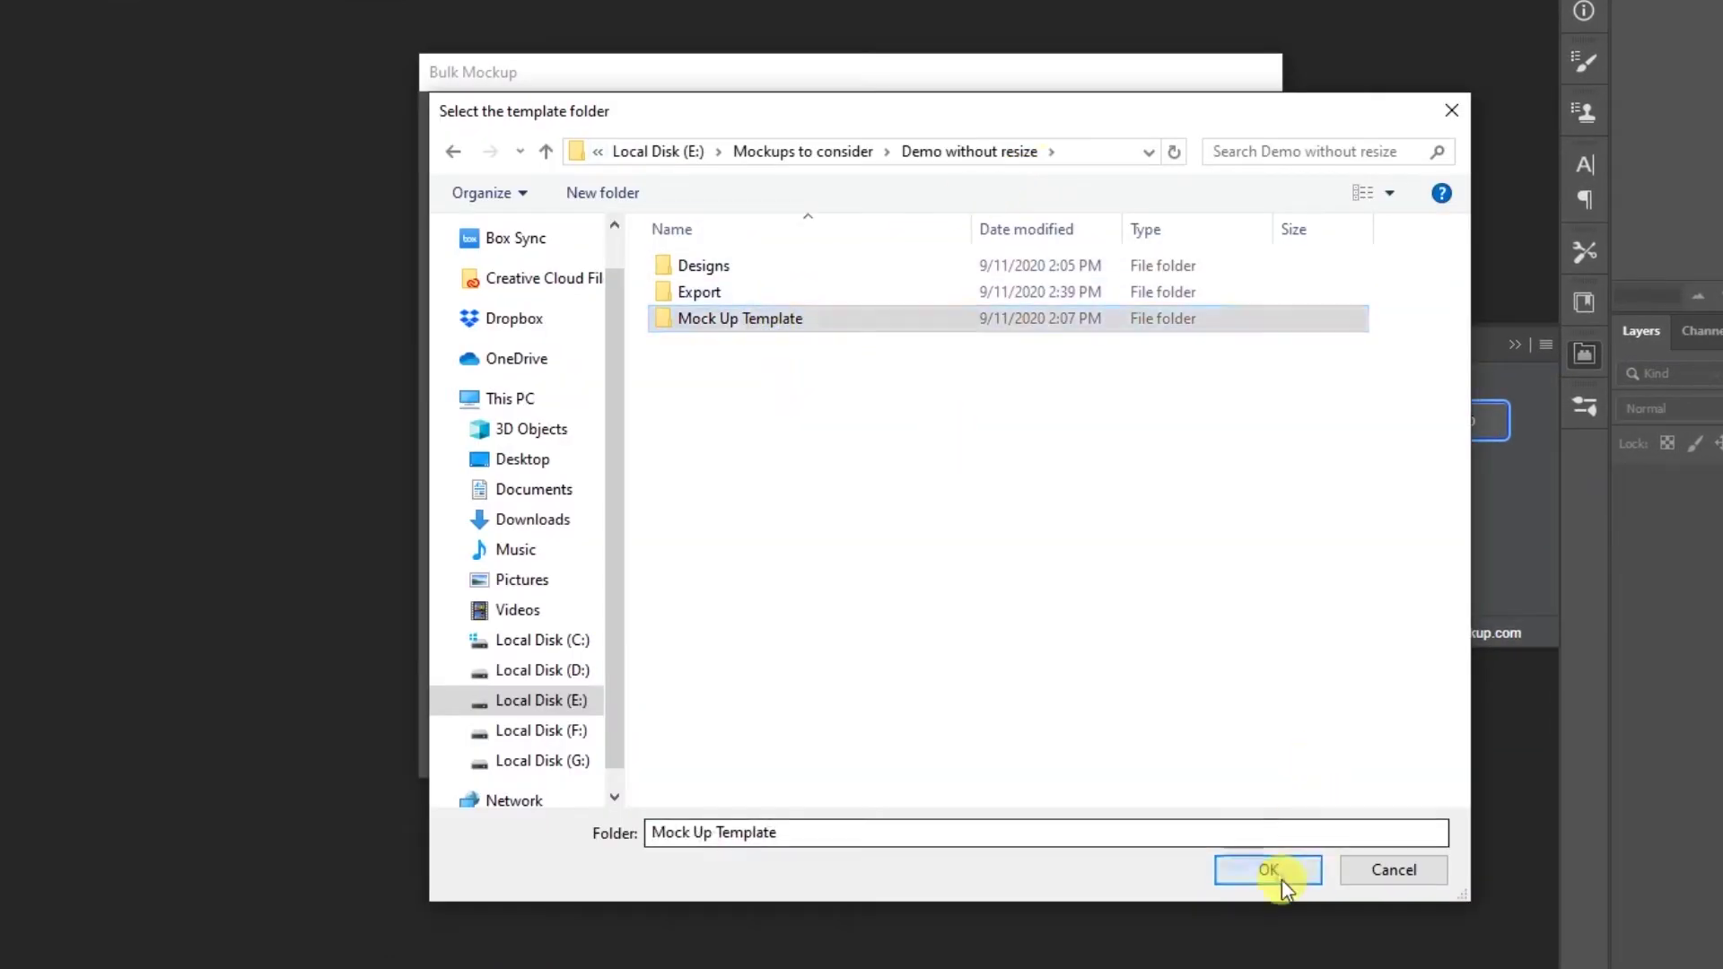
left_click(1274, 869)
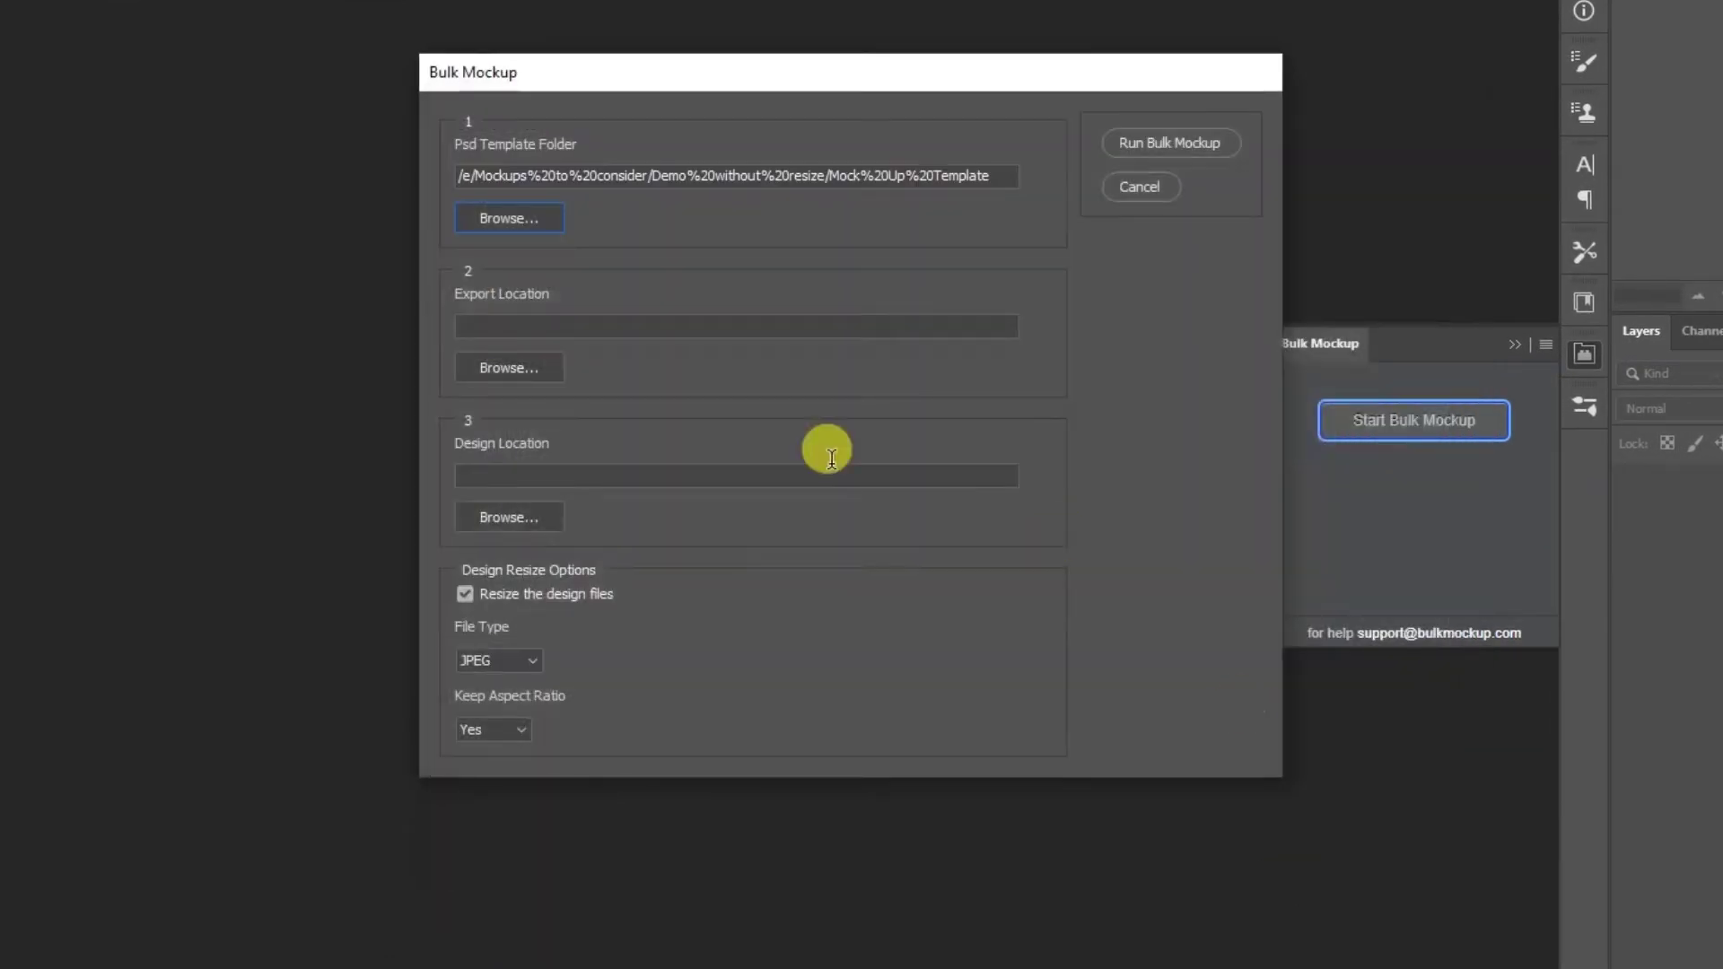
- Set the export location to the Export folder inside "Demo without resize"
left_click(502, 368)
left_click(902, 155)
left_click(687, 291)
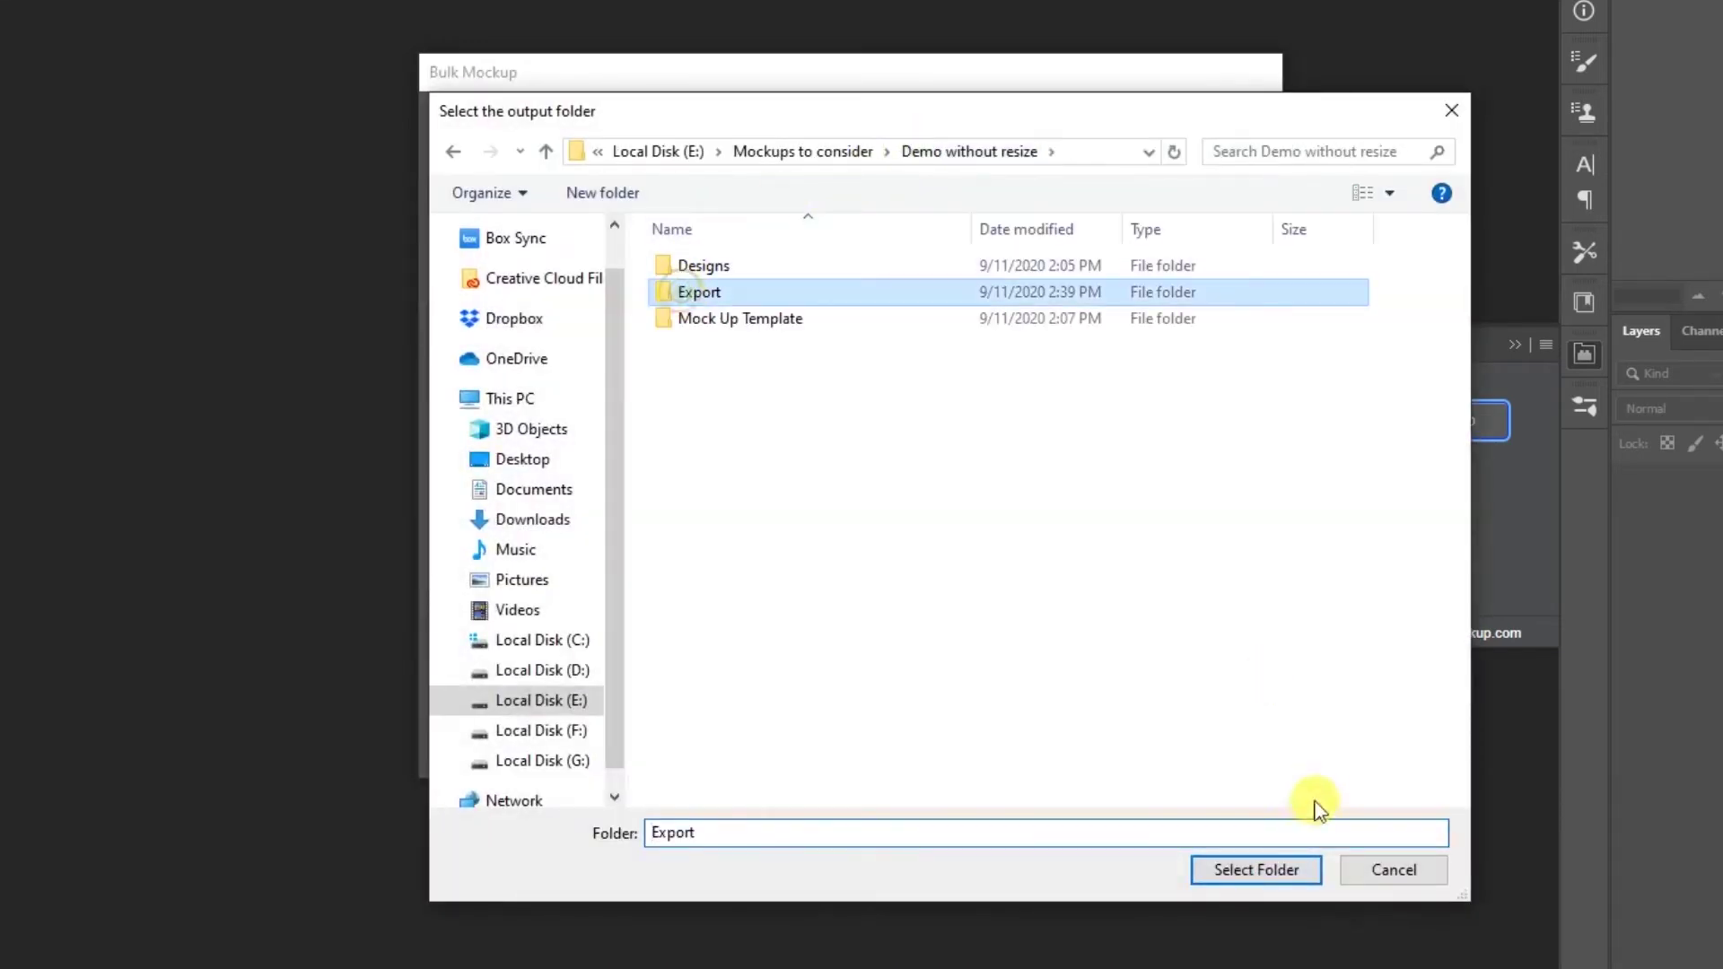
left_click(1255, 870)
- Set the design location to the Designs folder inside "Demo without resize"
left_click(552, 517)
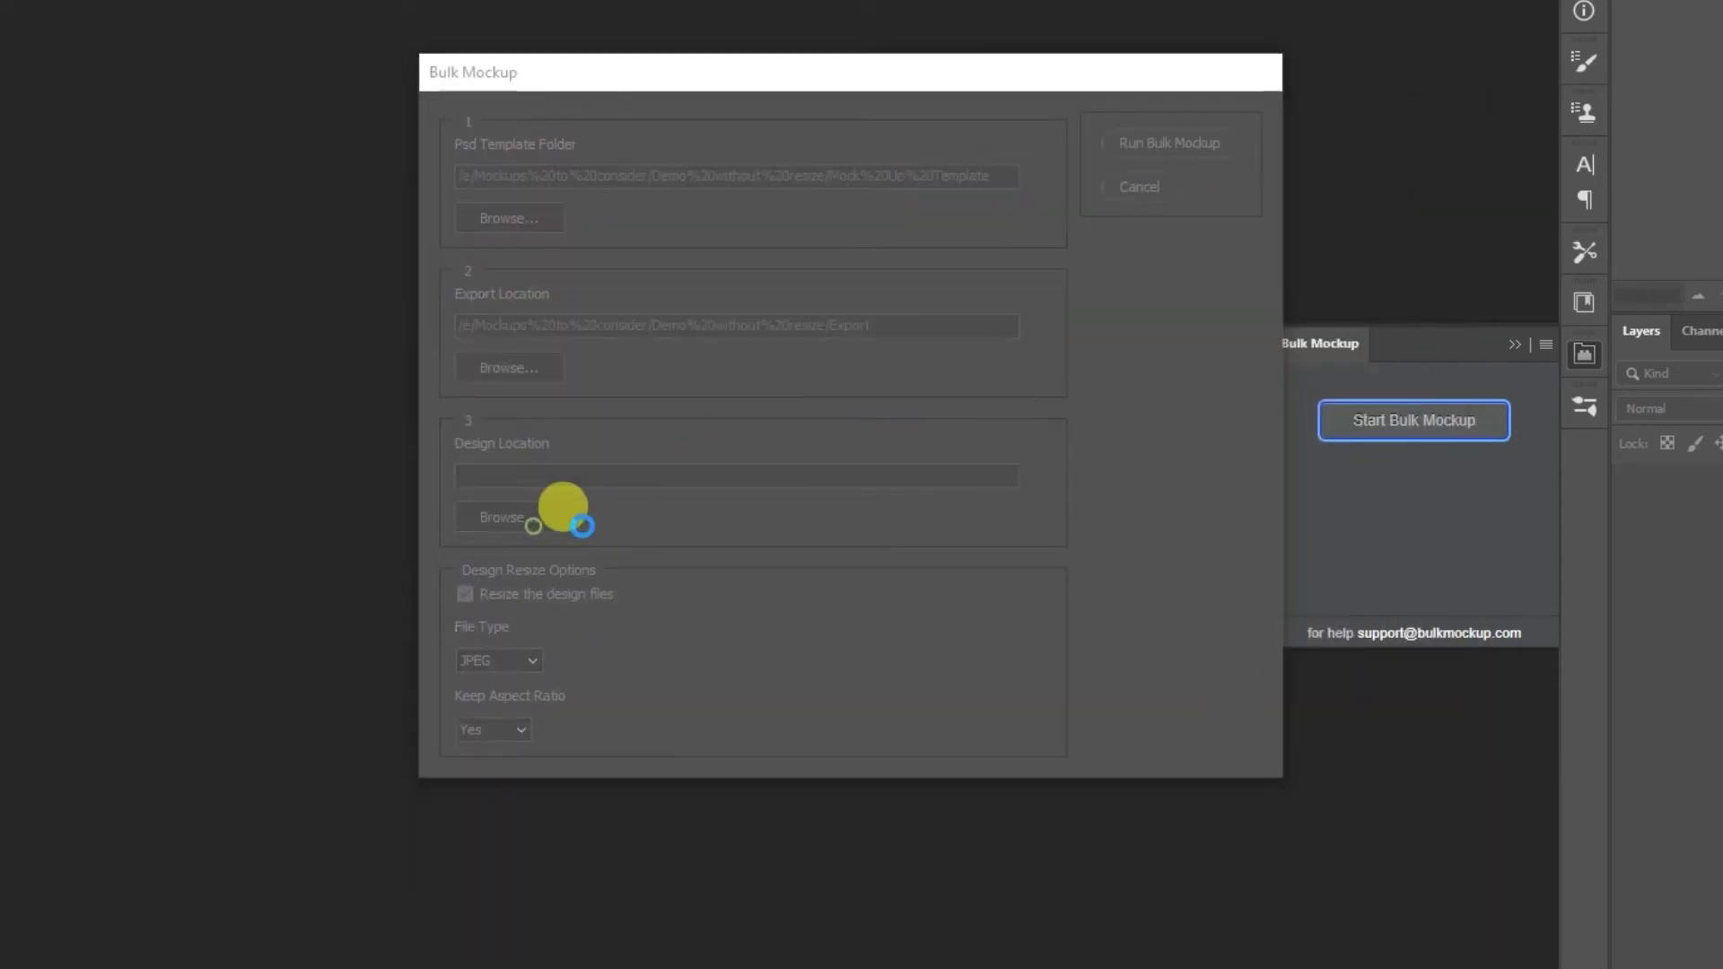
left_click(896, 160)
left_click(691, 267)
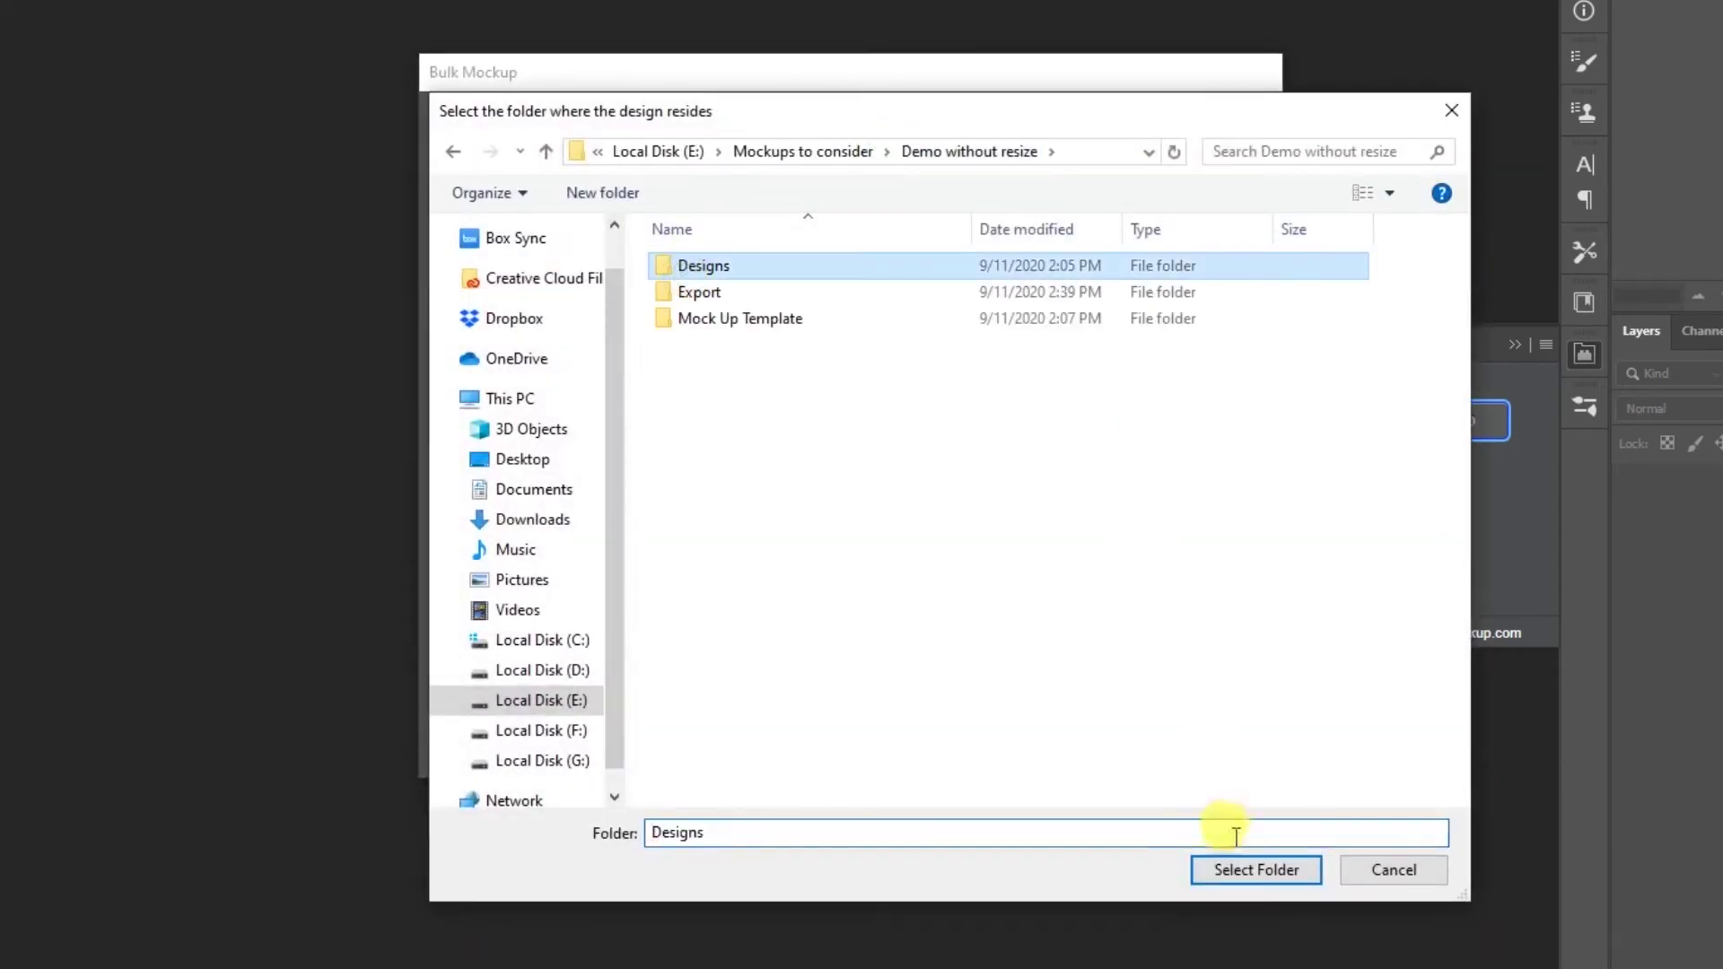
left_click(1247, 867)
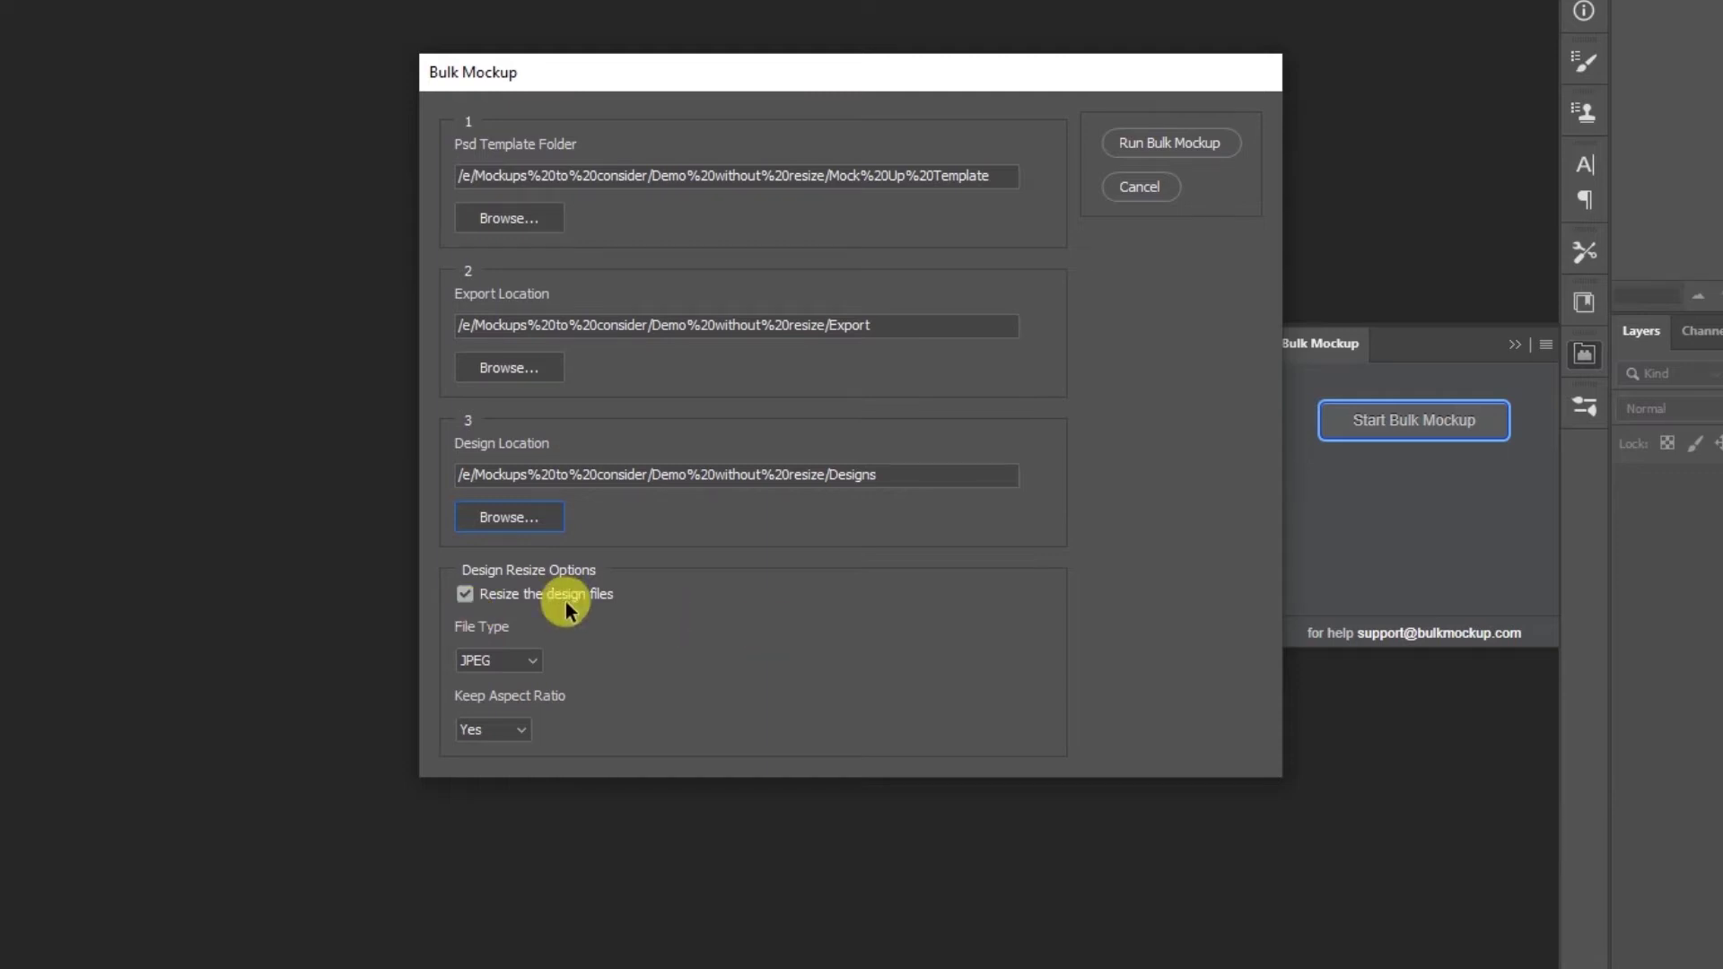
- Turn off resizing of the design files and run Bulk Mockup
left_click(464, 594)
left_click(1145, 147)
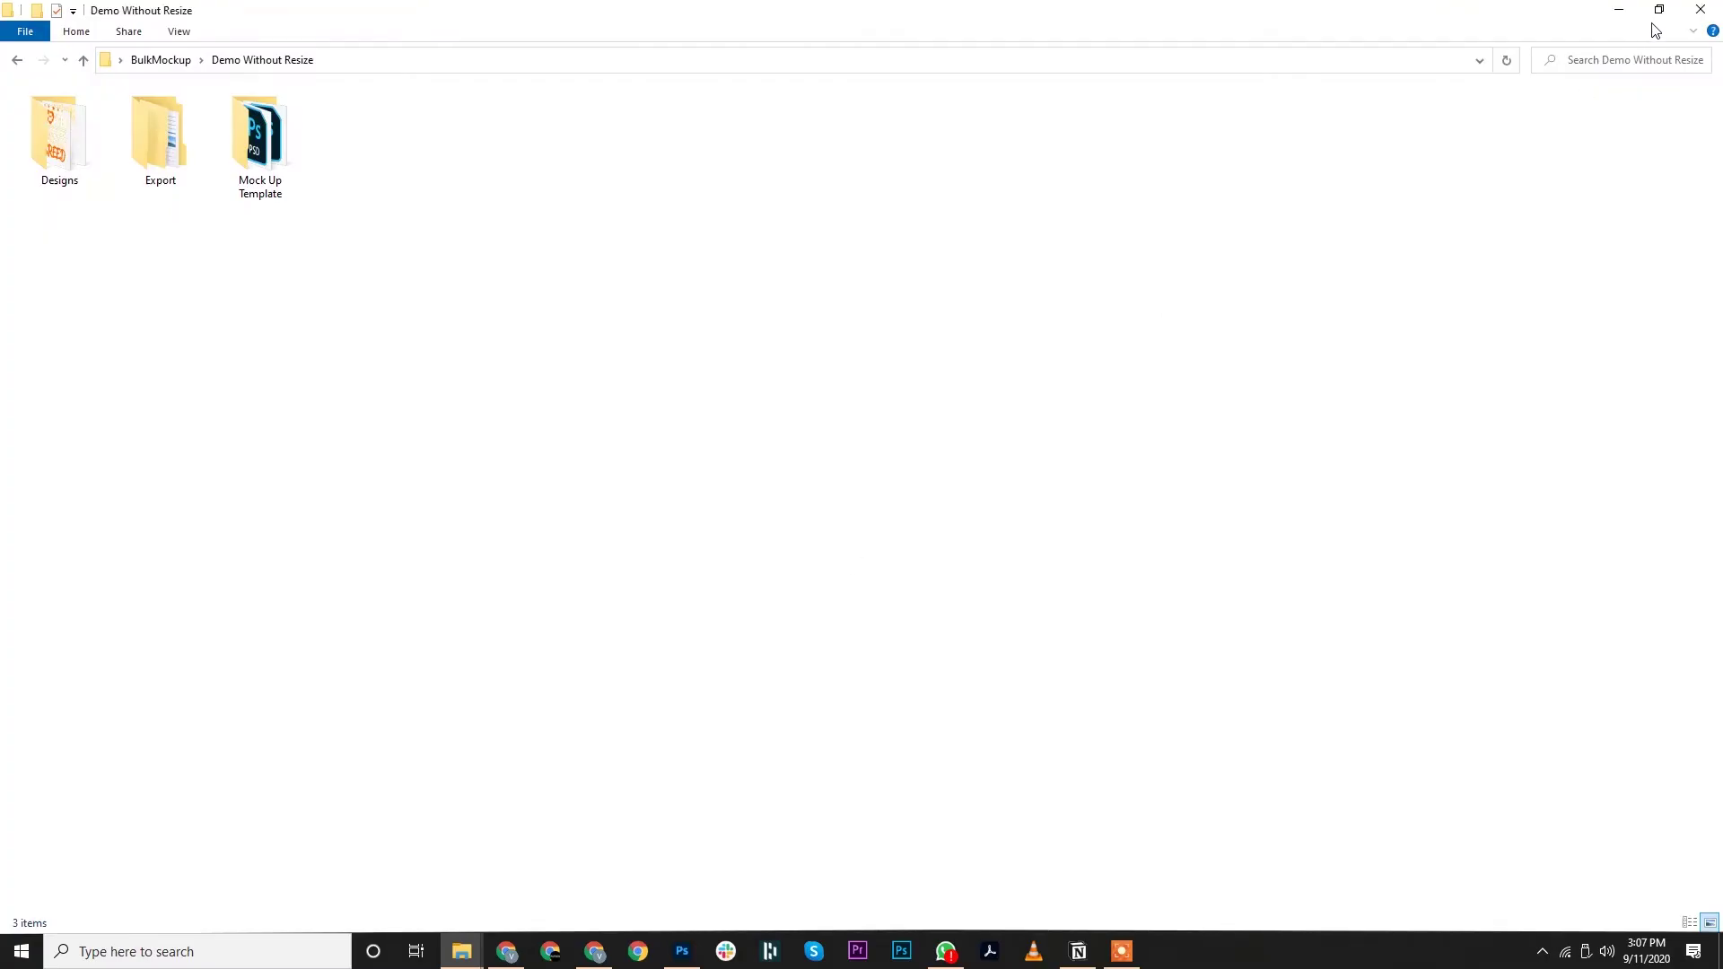
- Shrink the "Demo Without Resize" folder window, move it beside the mockup being processed, and view the Export folder's contents
left_click(1661, 14)
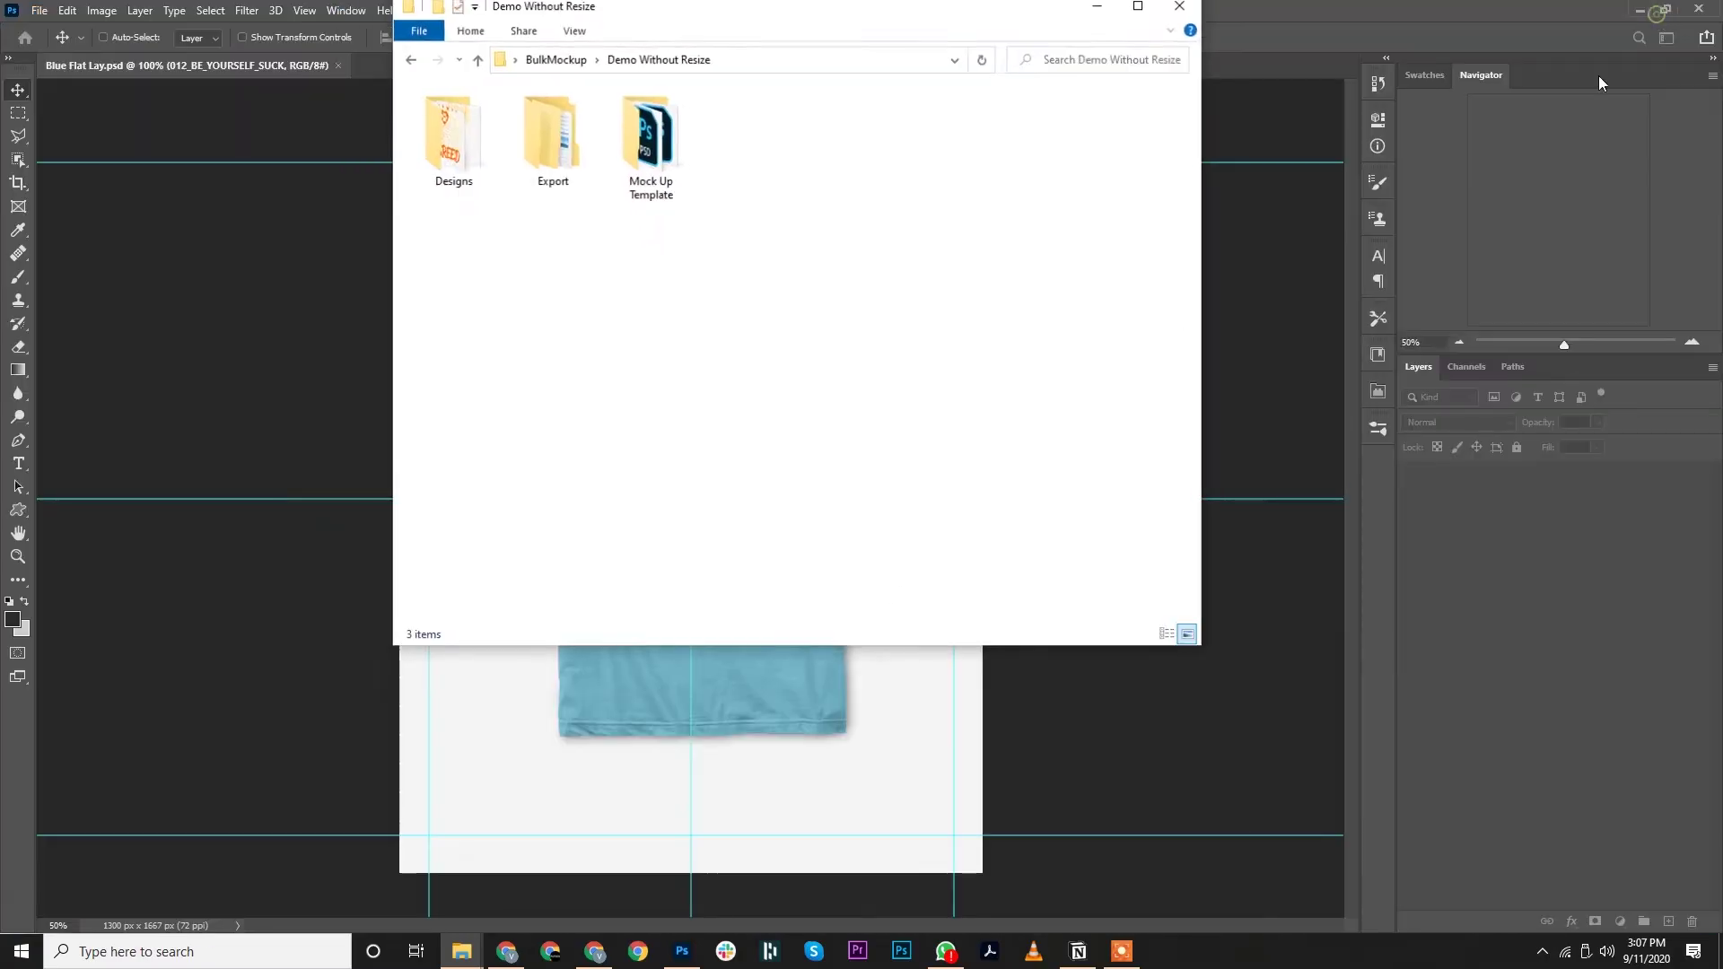
left_click_drag(897, 31, 1454, 180)
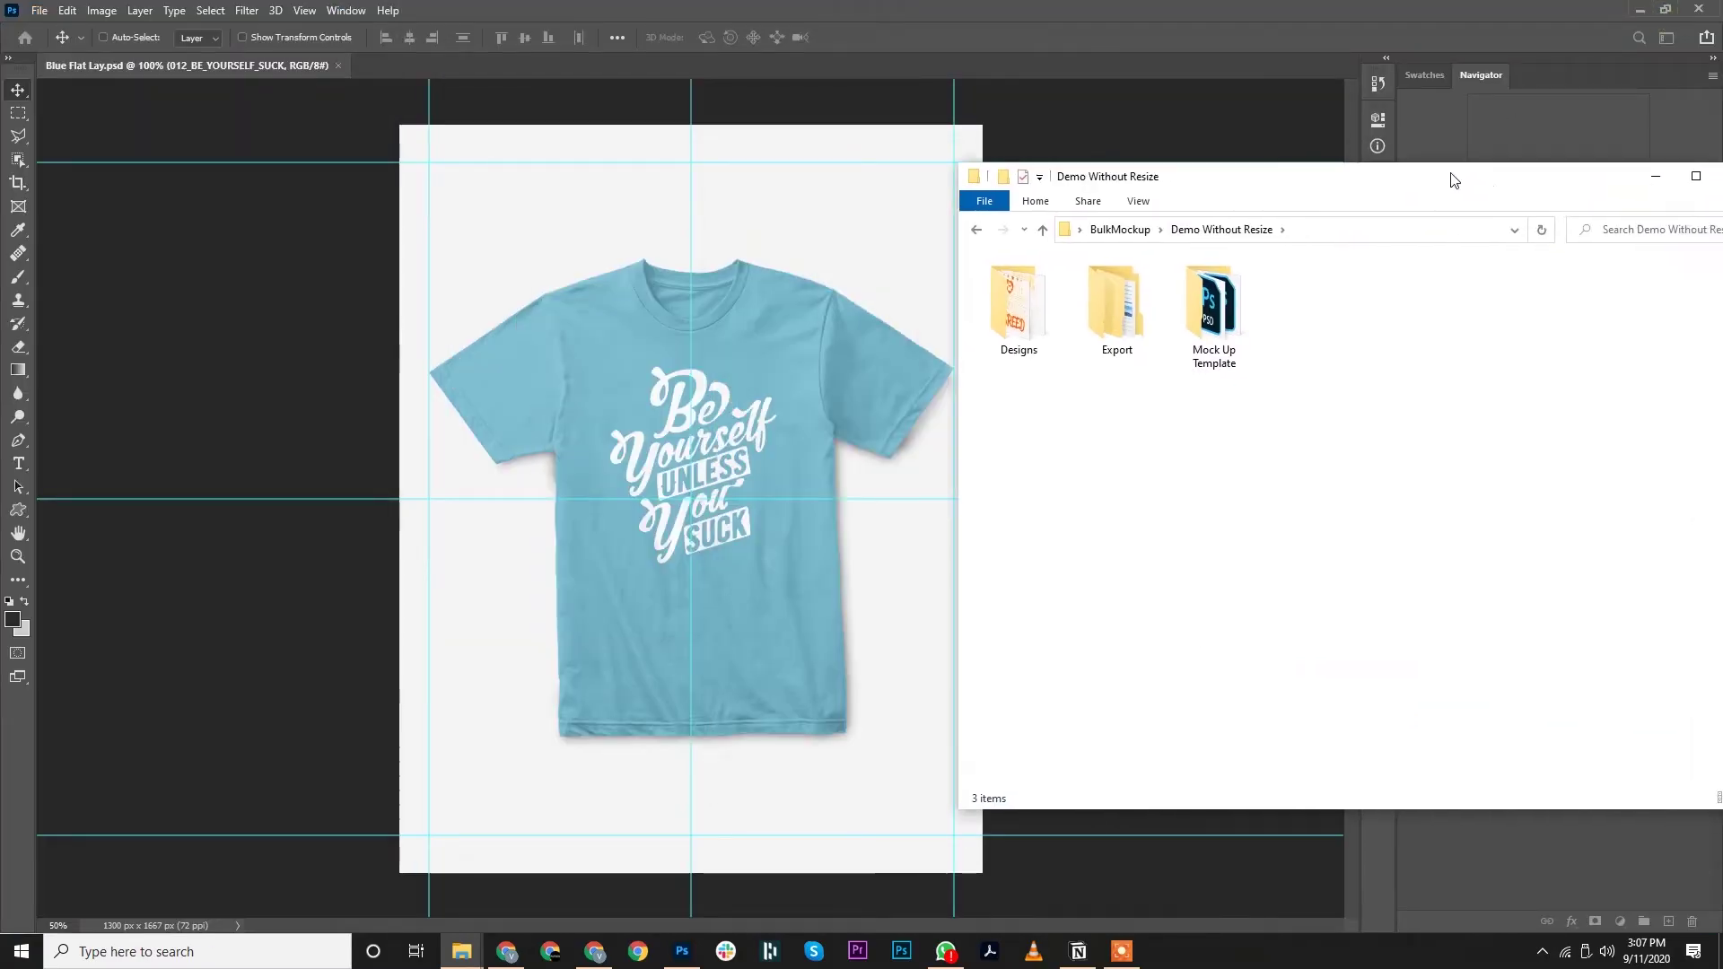
double_click(1118, 310)
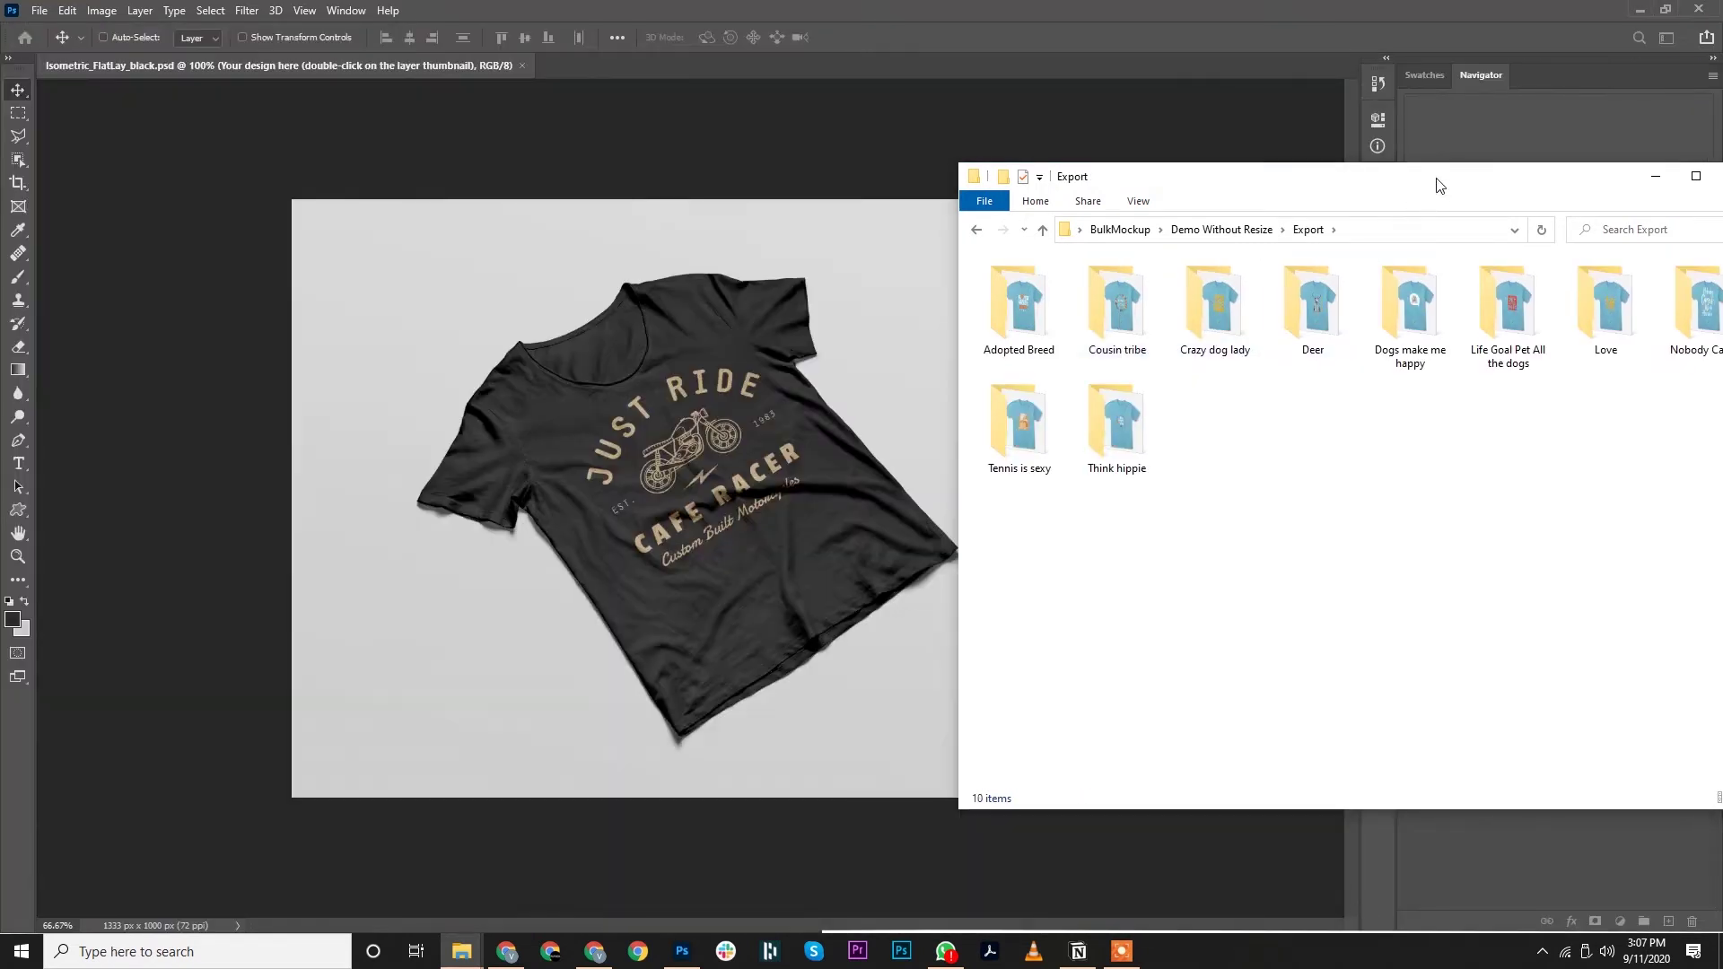
left_click_drag(1439, 184, 1409, 176)
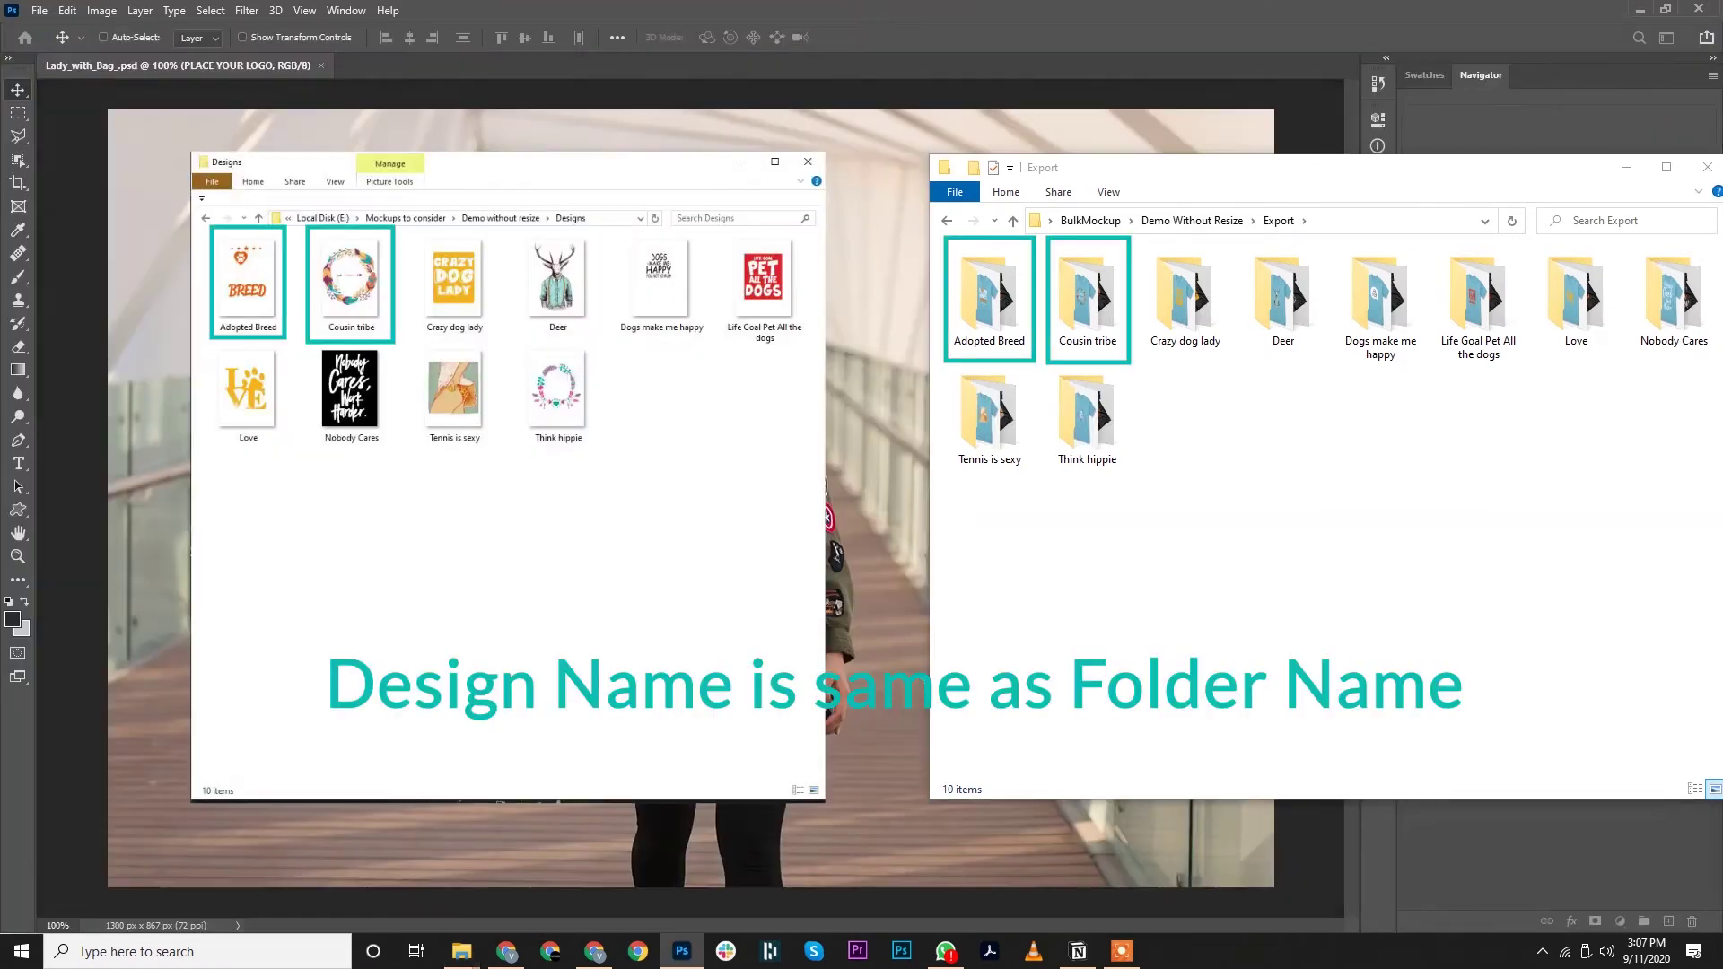
- Enlarge the Export folder window and open the Adopted Breed folder to view its exported mockups
left_click(461, 952)
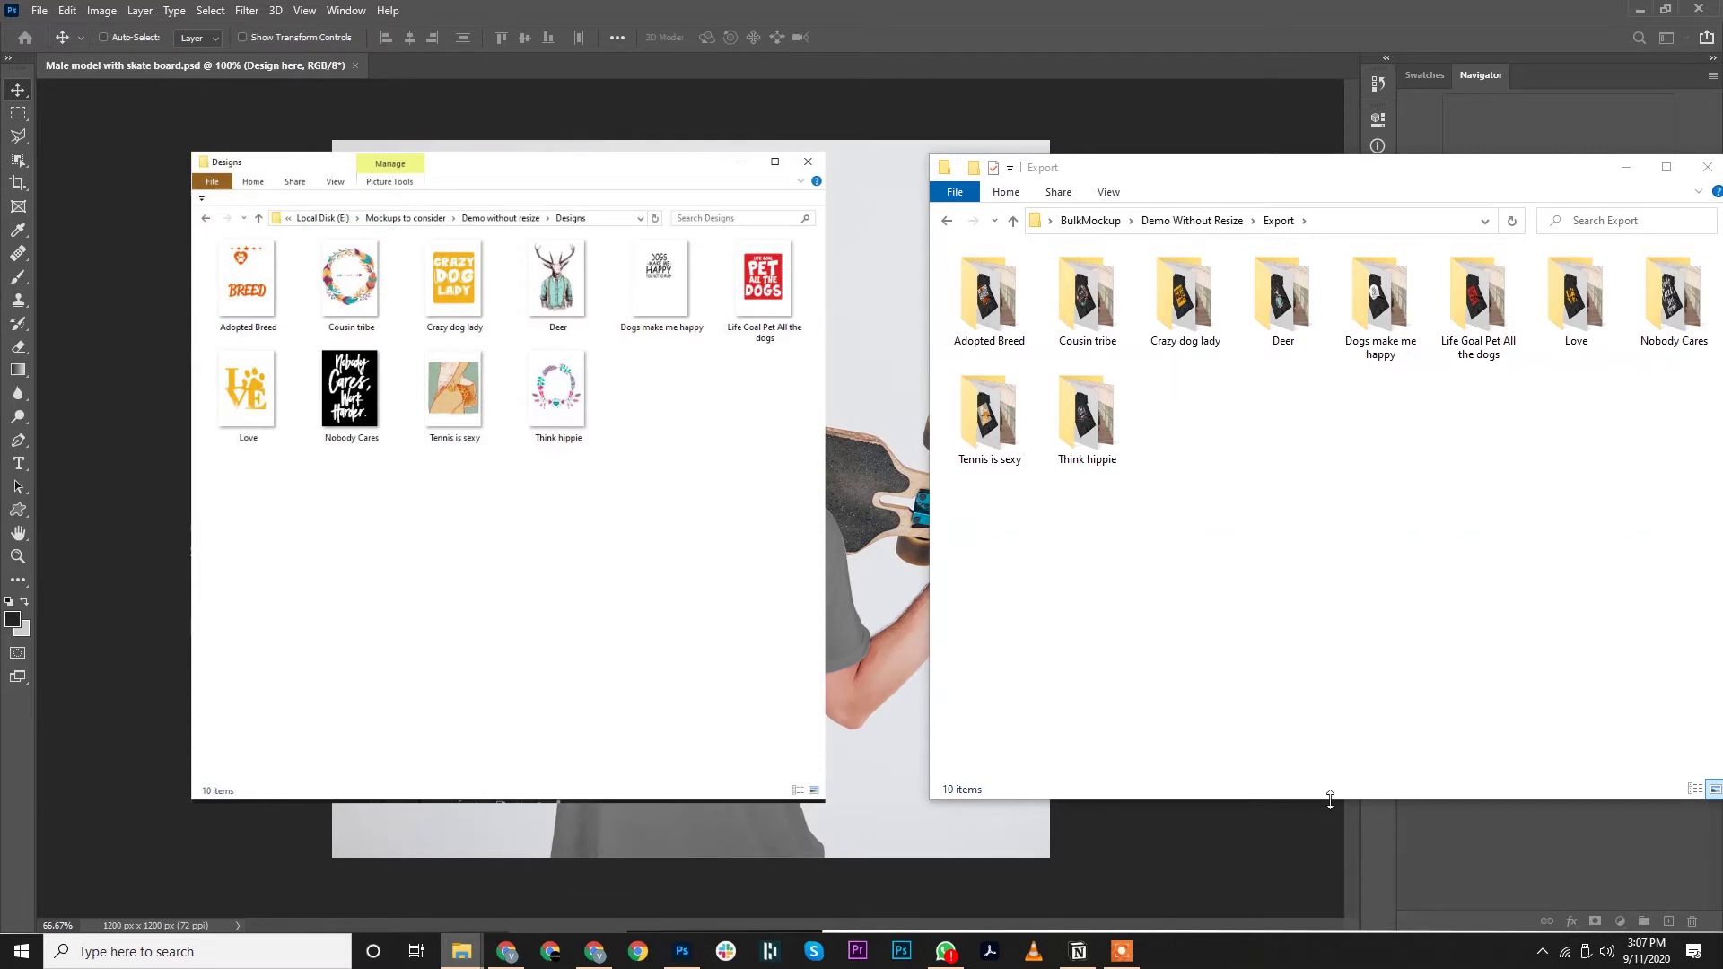
left_click_drag(1330, 799, 1330, 873)
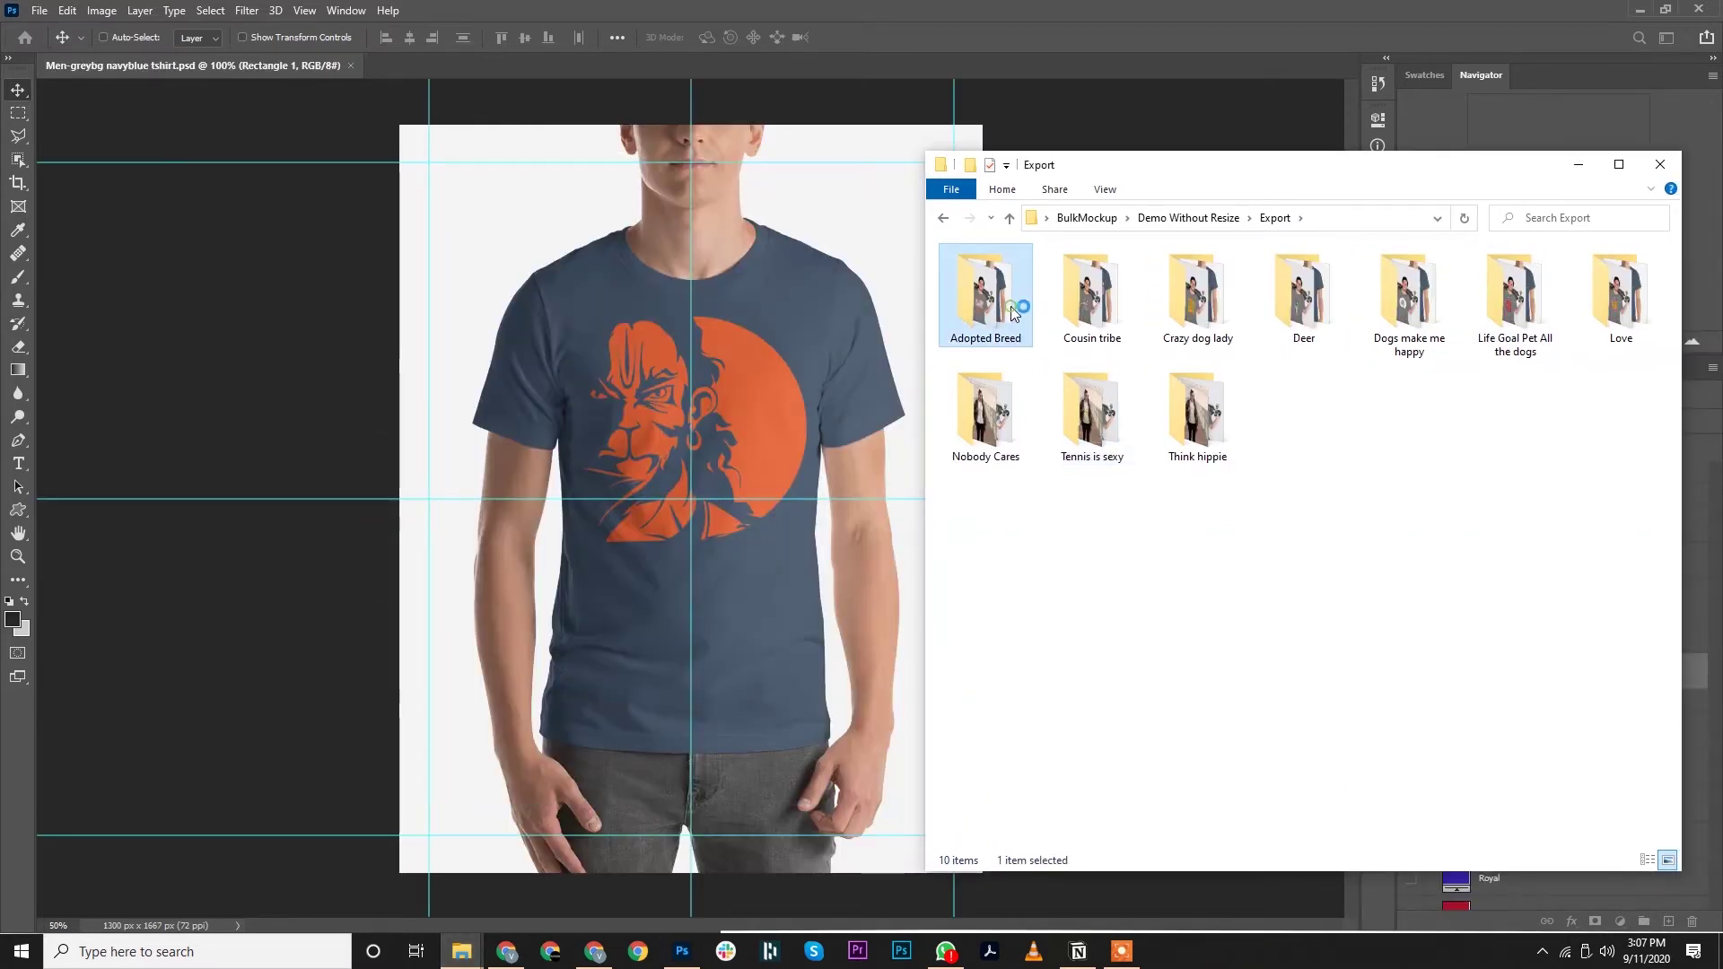
double_click(996, 300)
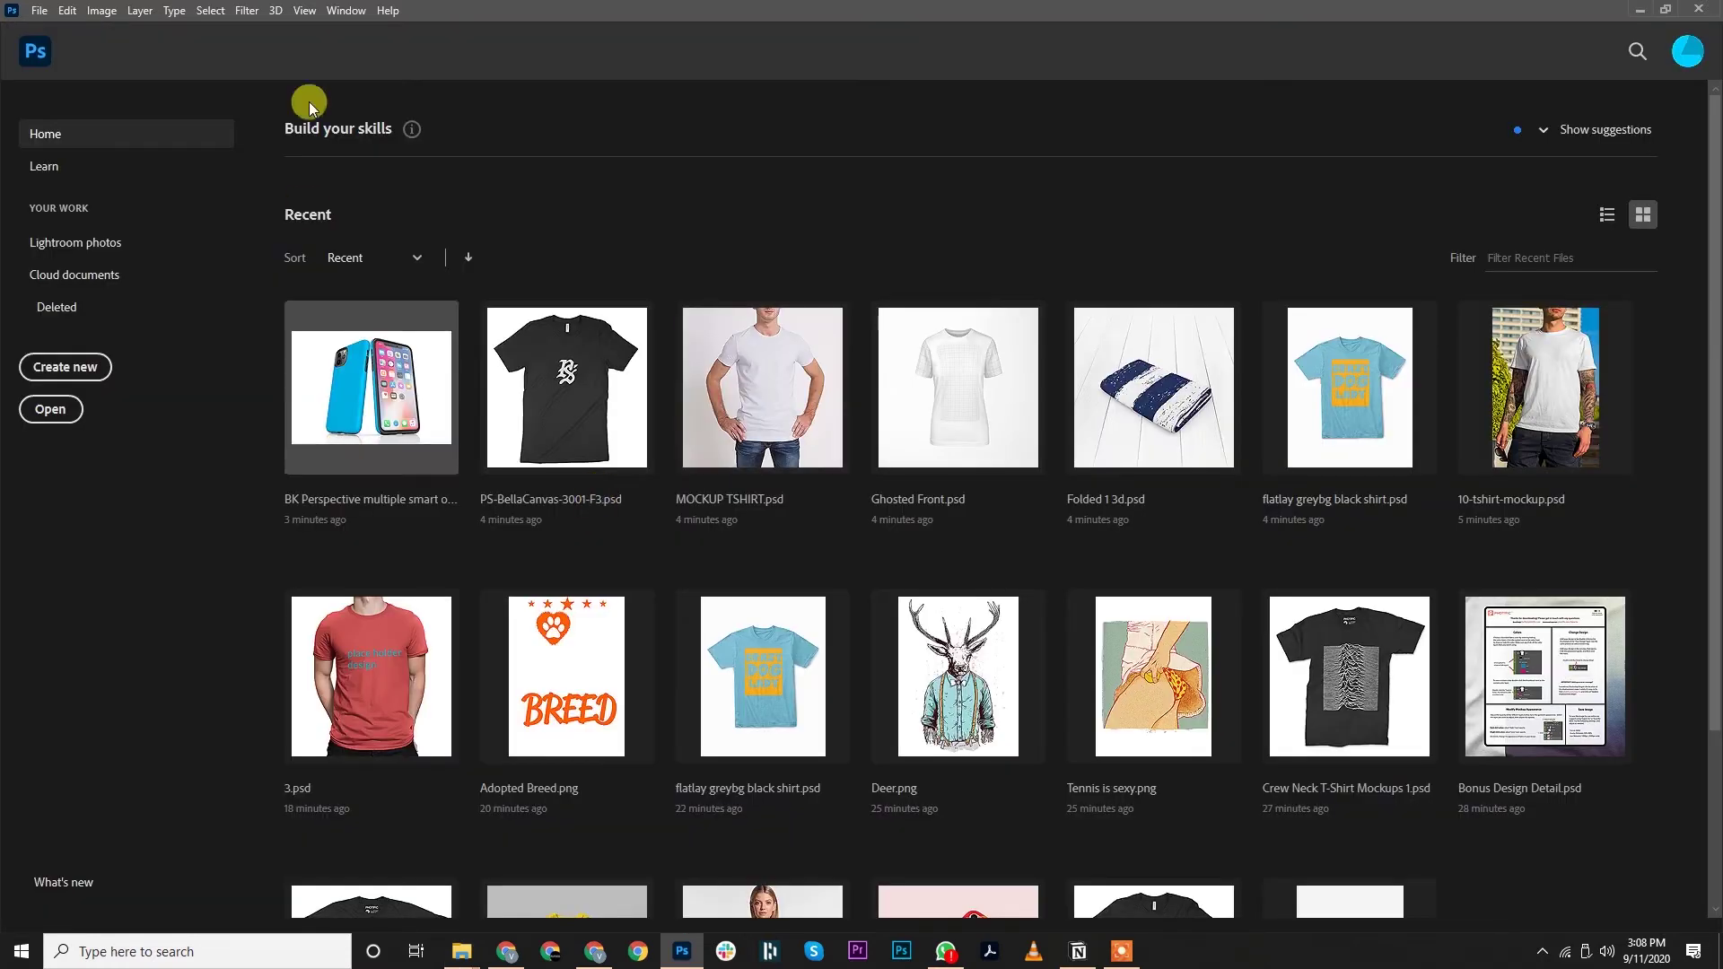
- Start the Bulk Mockup extension, view its design resize options, and close the dialog without running it
left_click(345, 10)
mouse_move(399, 91)
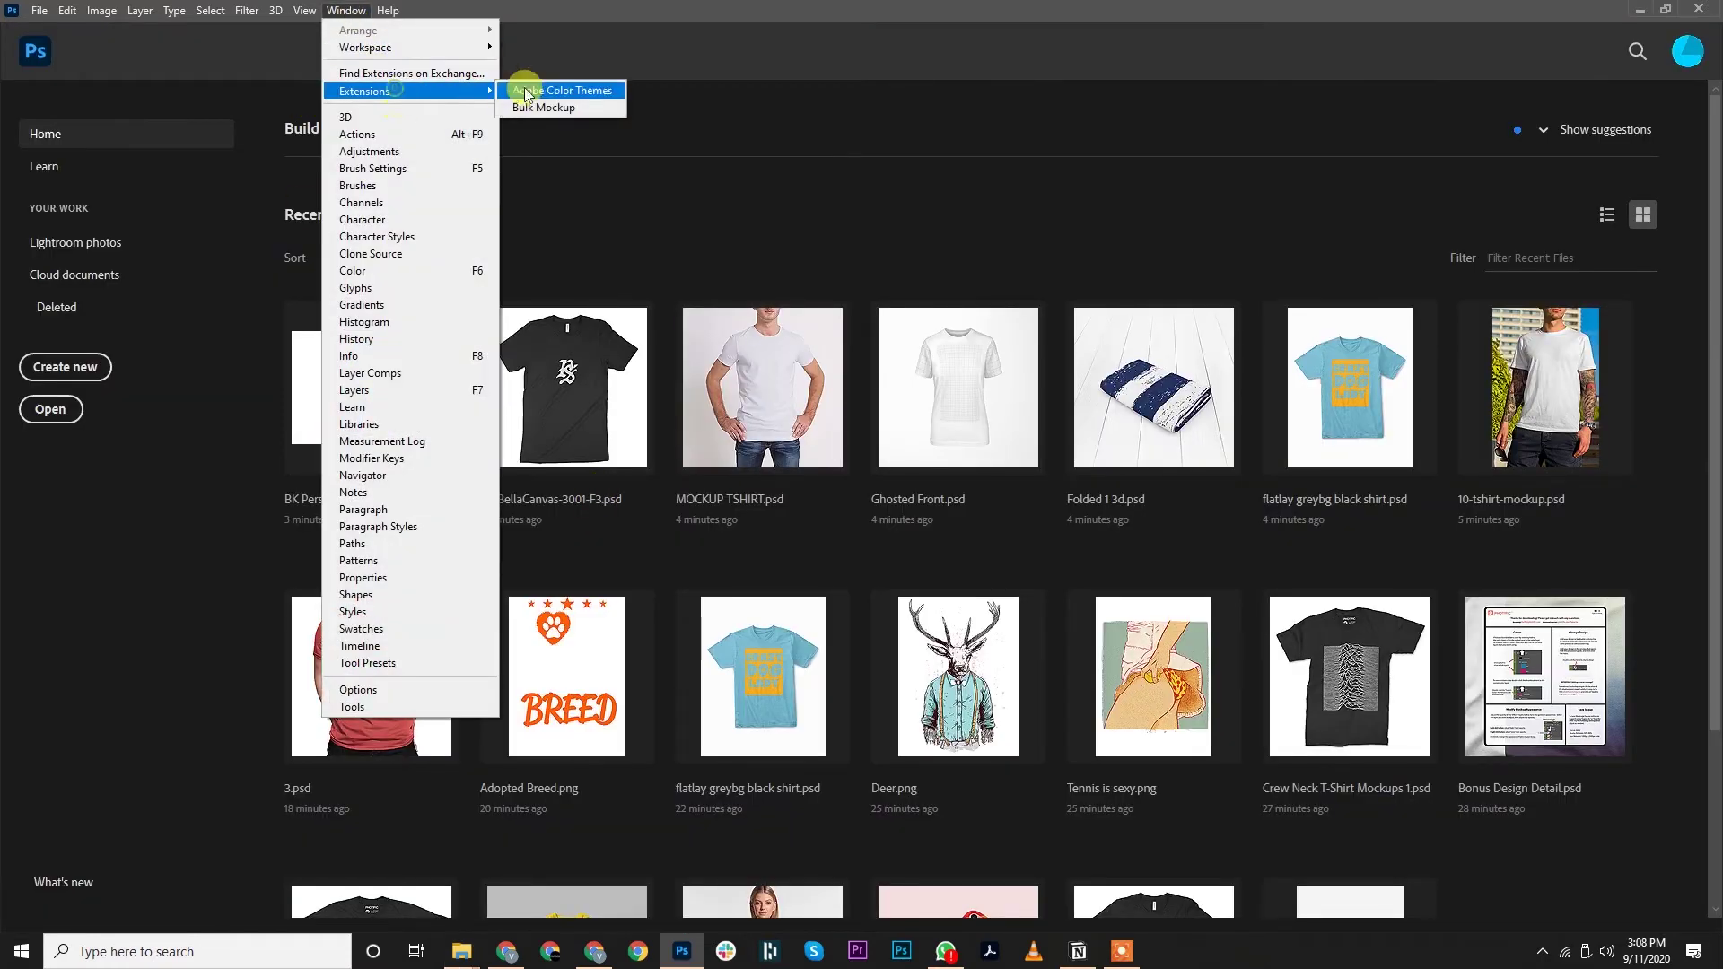
left_click(538, 105)
left_click(1217, 434)
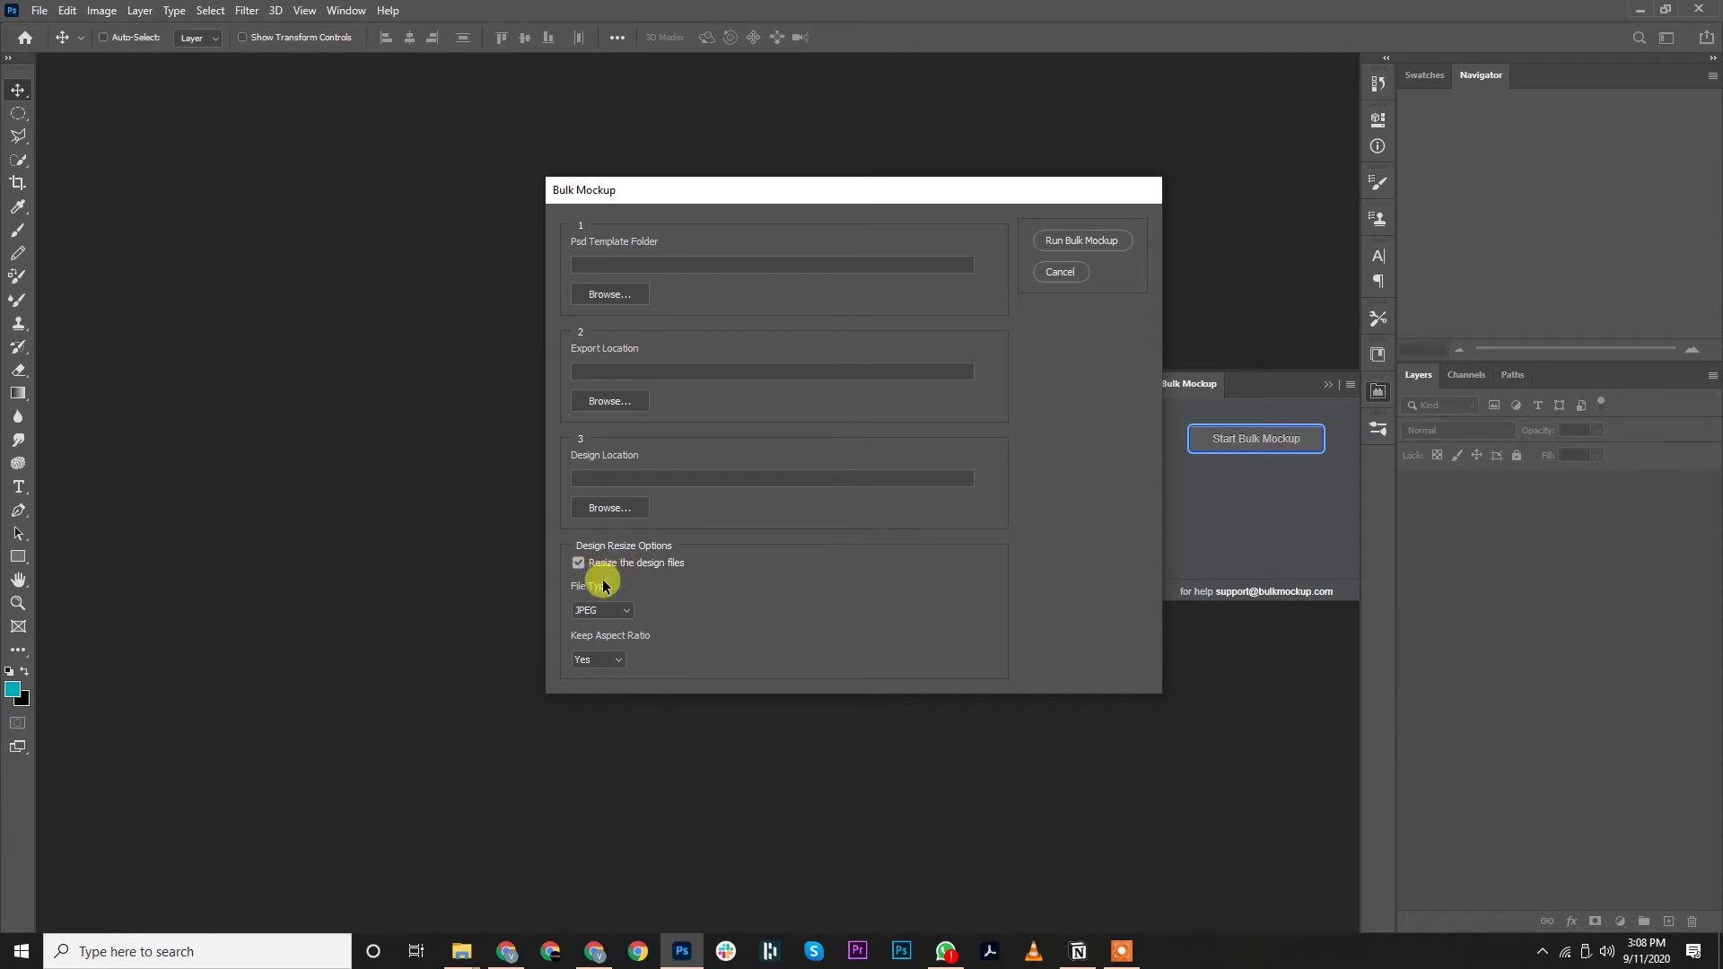
left_click(1062, 271)
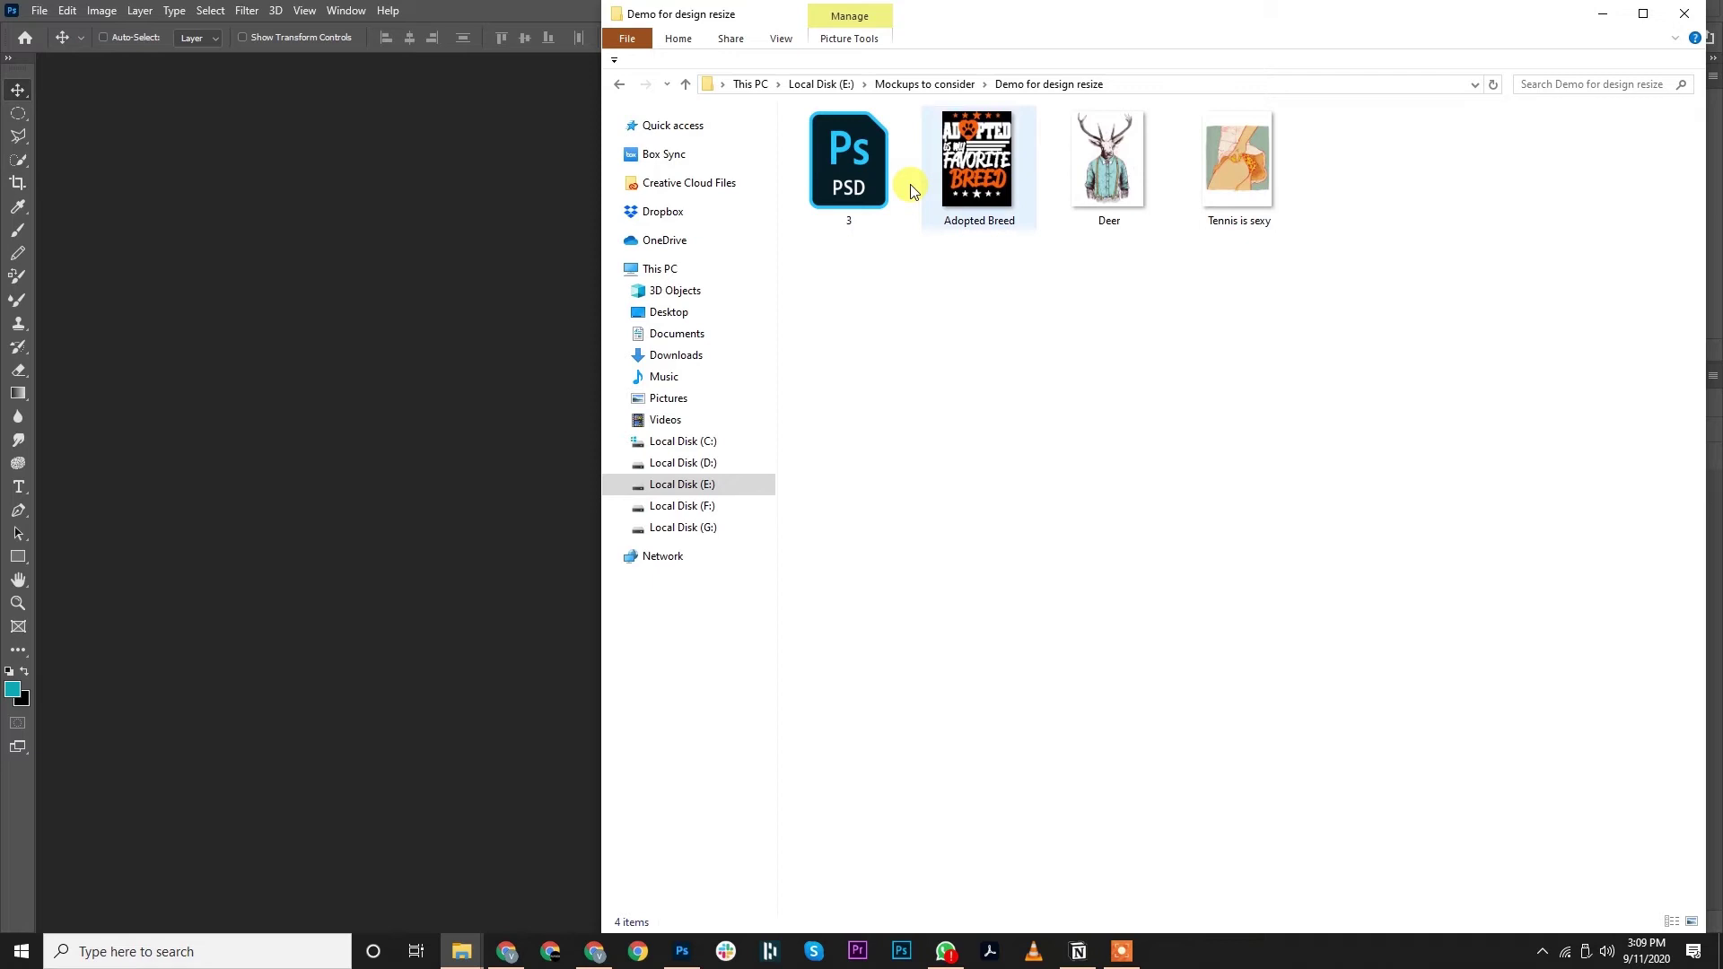
- Open mockup file 3 from the "Demo for design resize" folder in Photoshop and collapse the Bulk Mockup panel
left_click_drag(857, 170, 466, 306)
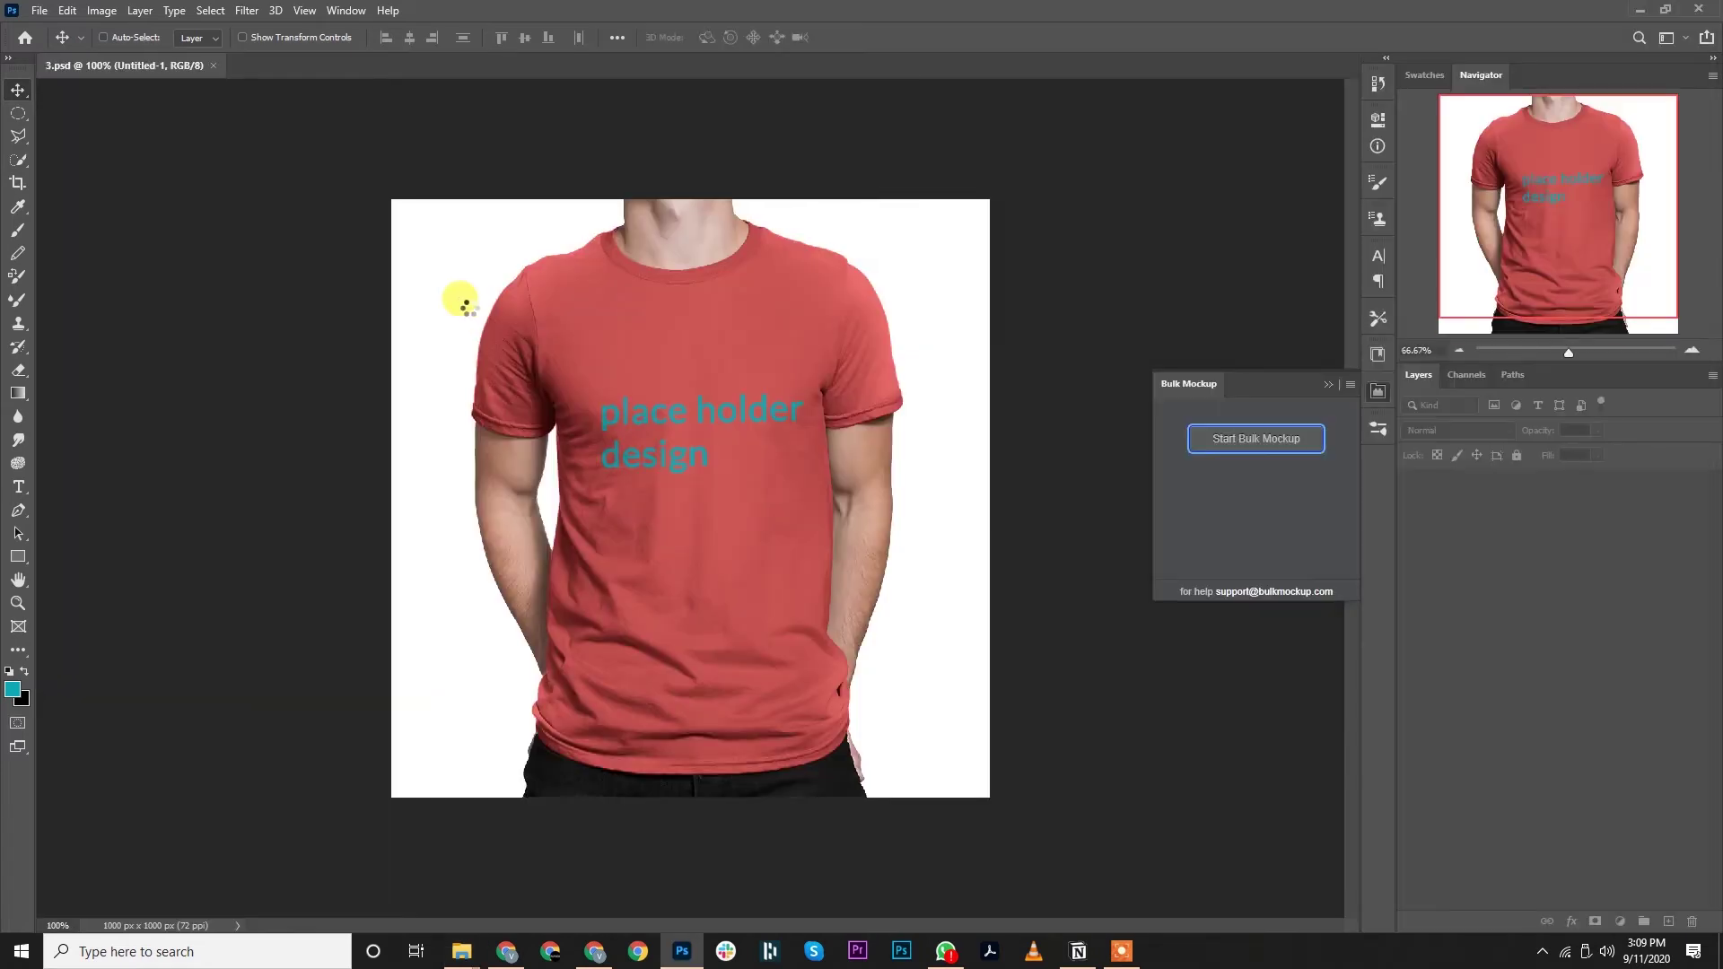
left_click(1372, 390)
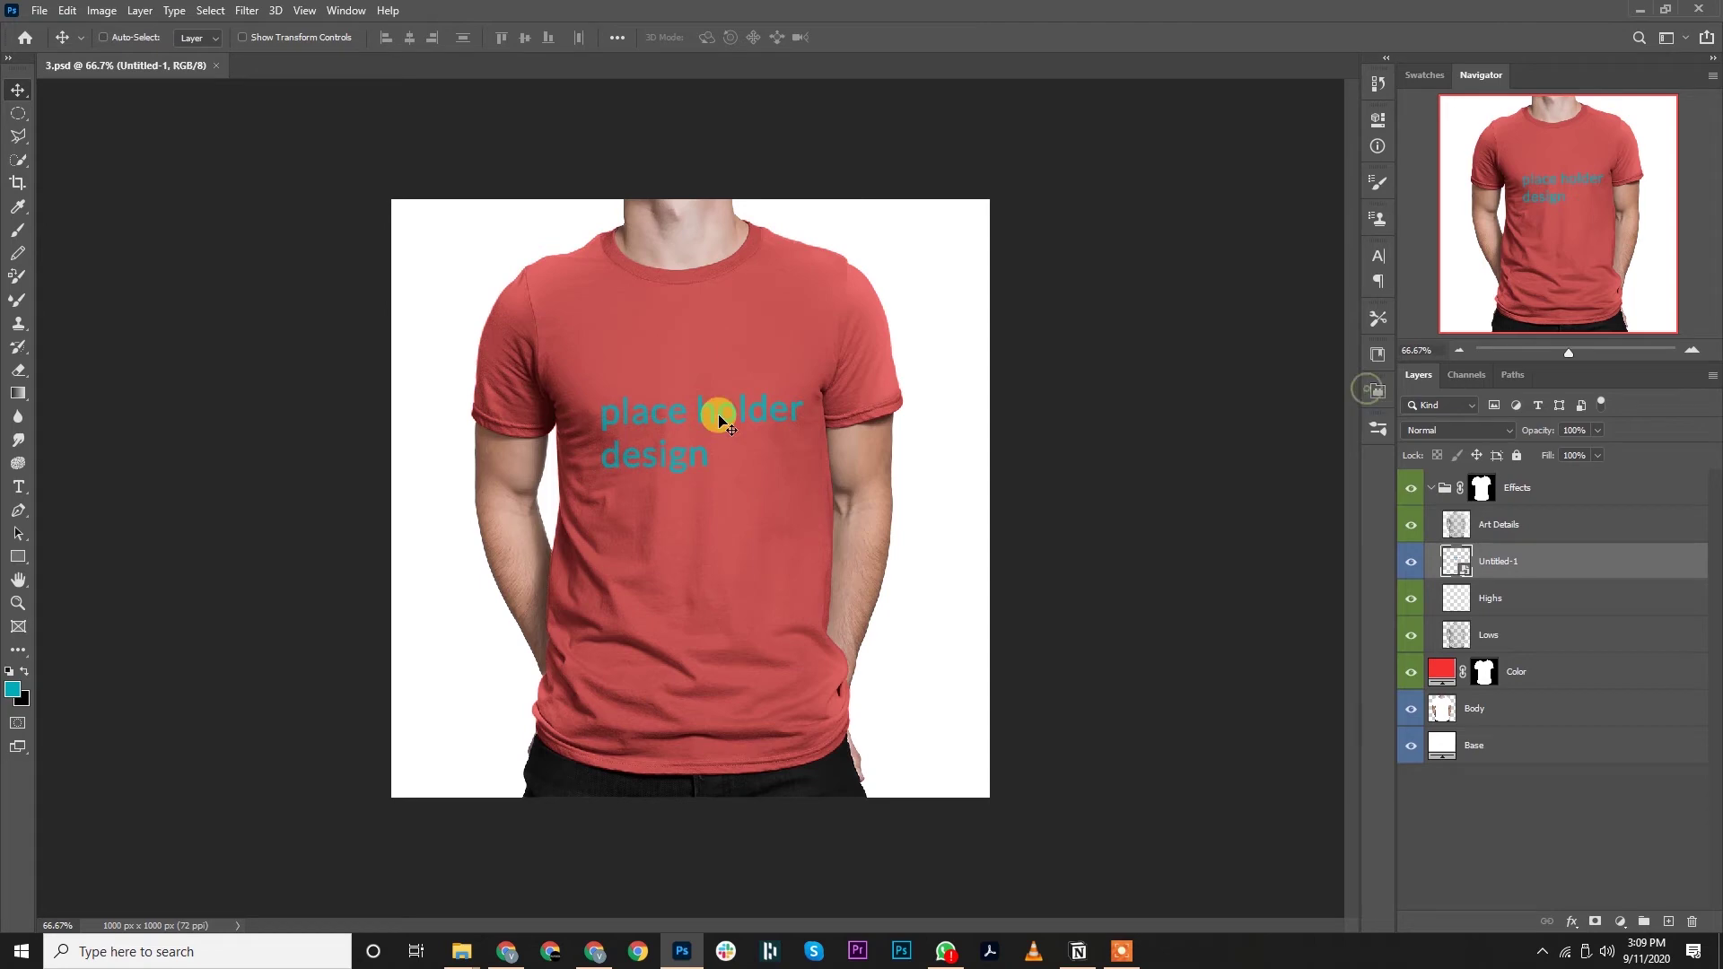
- Replace the contents of the Untitled-1 smart object in 3.psd with the Adopted Breed design
right_click(1513, 569)
left_click(1378, 420)
double_click(303, 137)
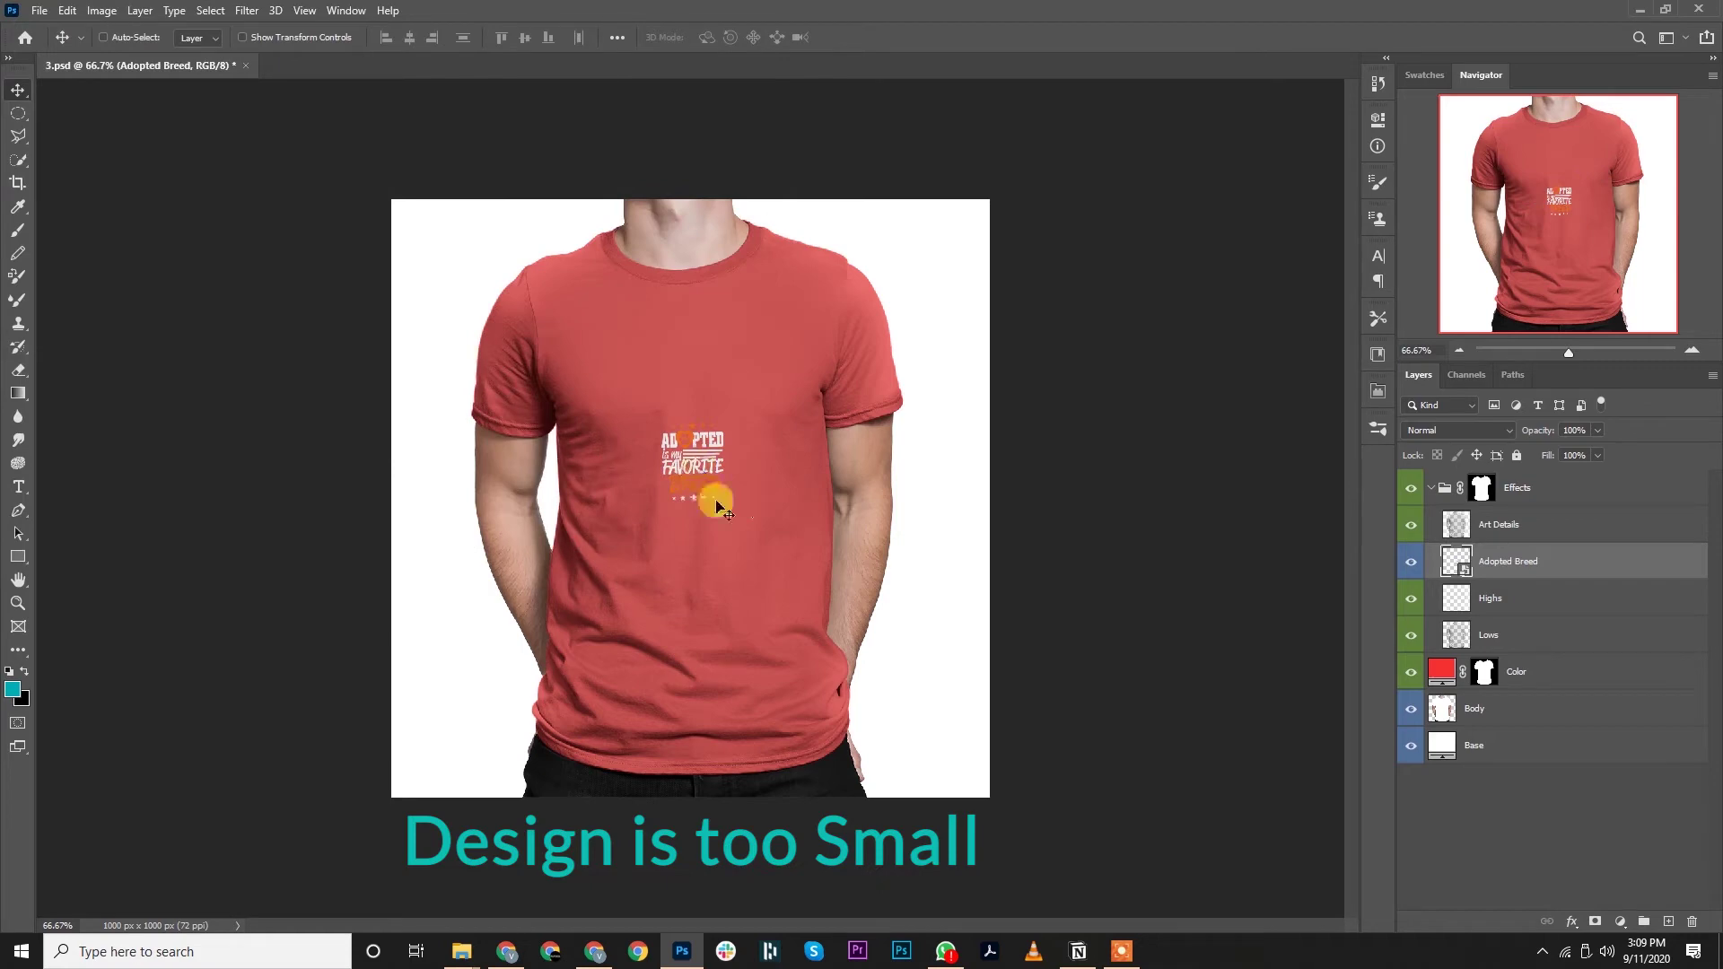
- Replace the contents of the Adopted Breed smart object with the Deer design
right_click(1569, 558)
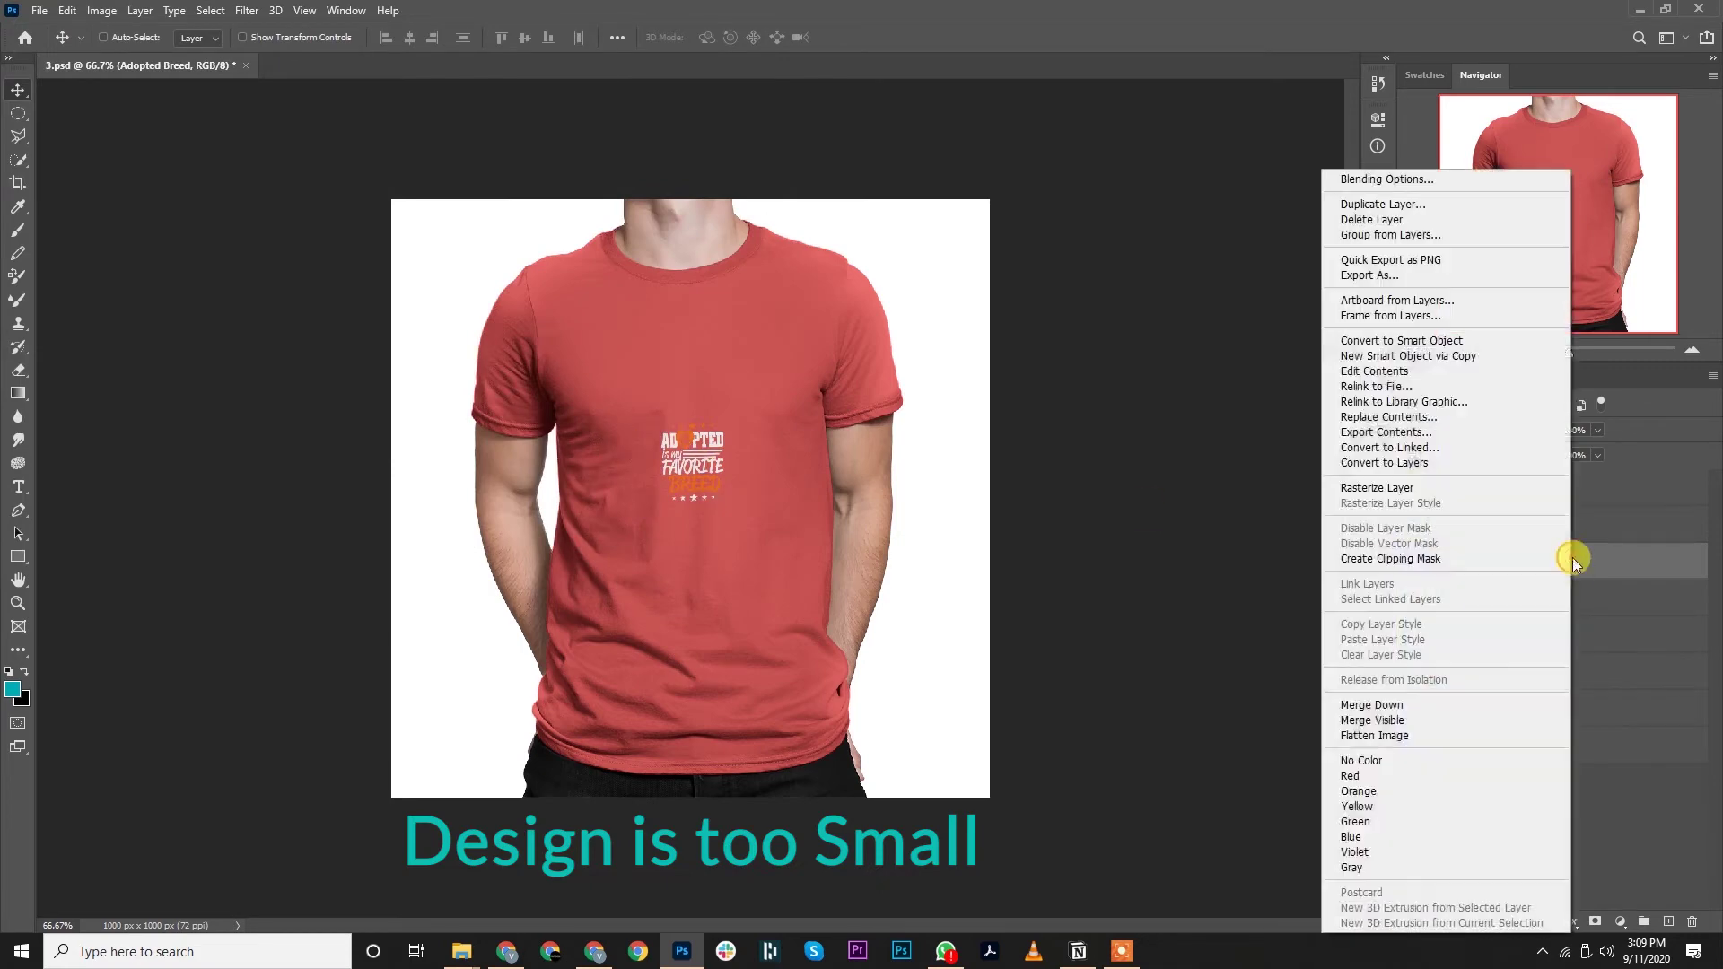
left_click(1418, 417)
double_click(388, 115)
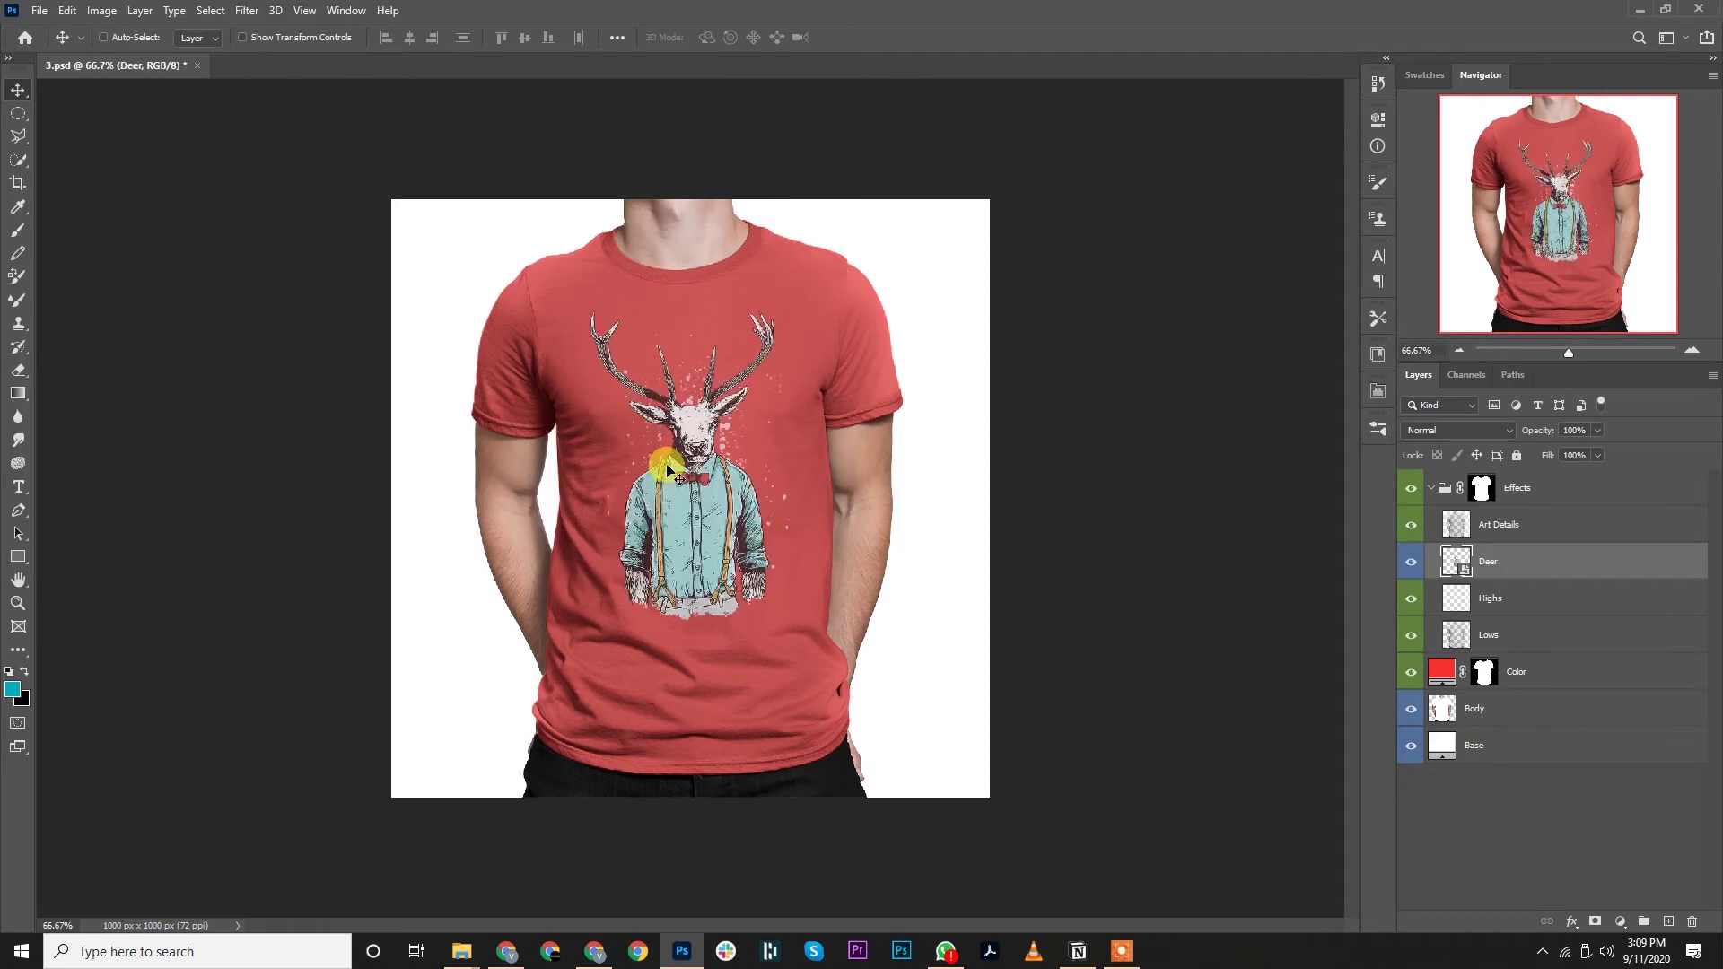
- Replace the contents of the Deer smart object with the "Tennis is sexy" design
right_click(1505, 562)
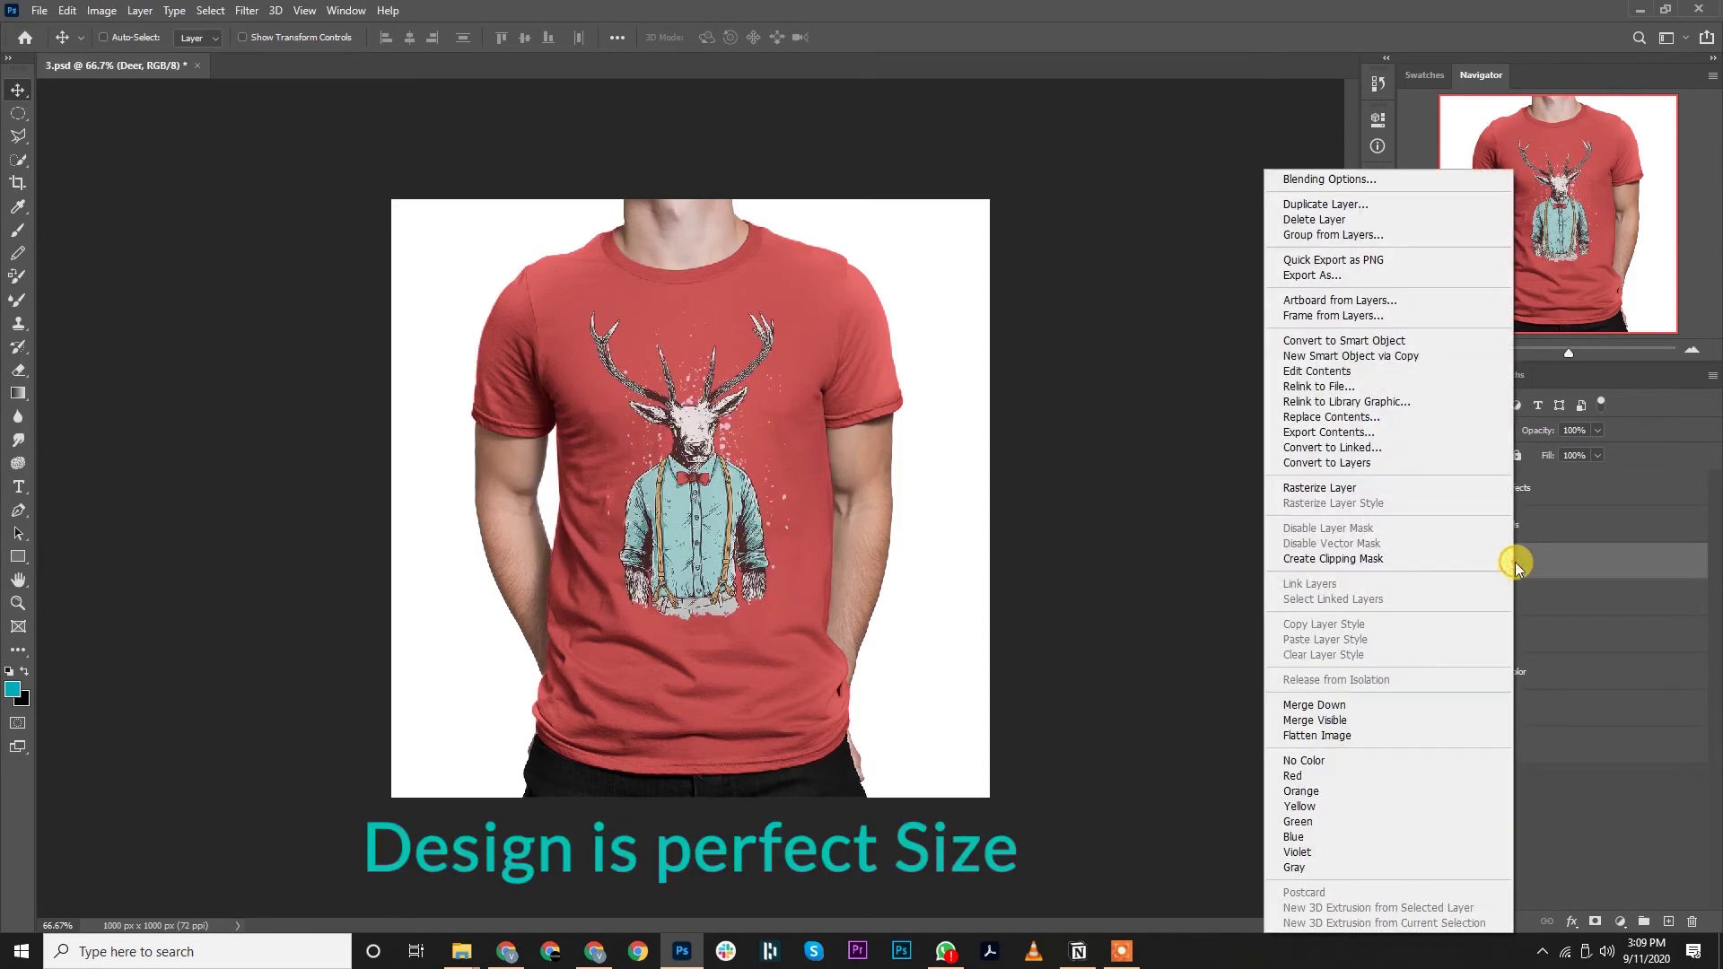
left_click(1427, 418)
left_click(504, 141)
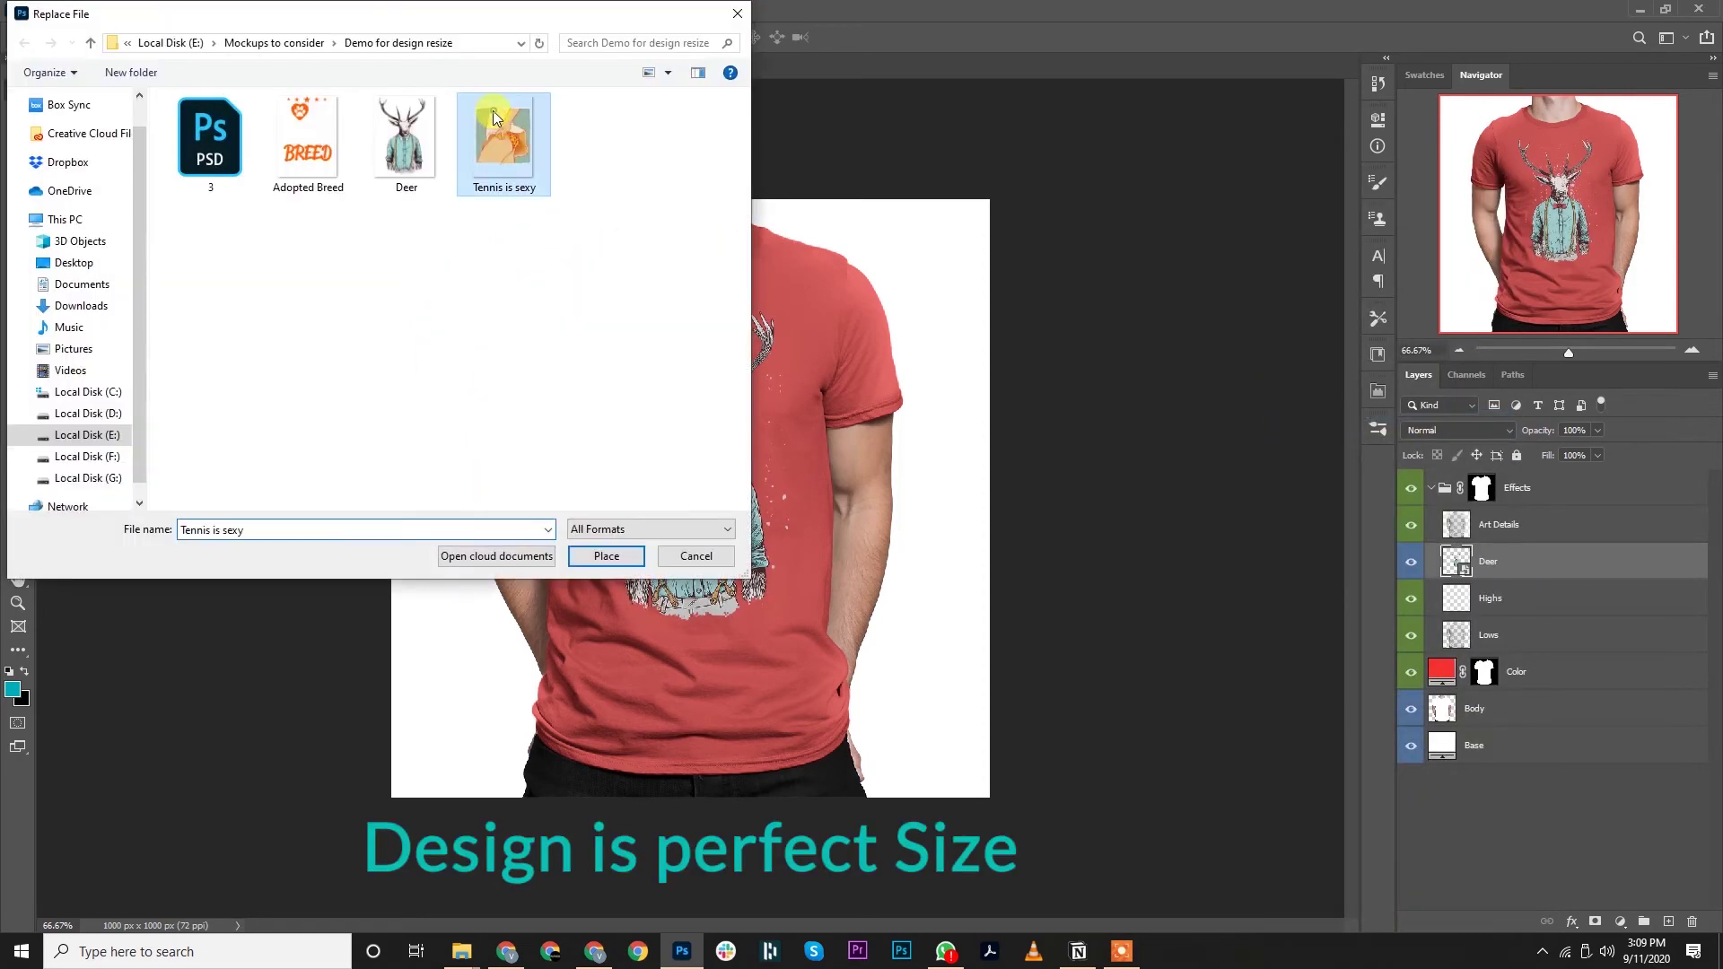
left_click(604, 556)
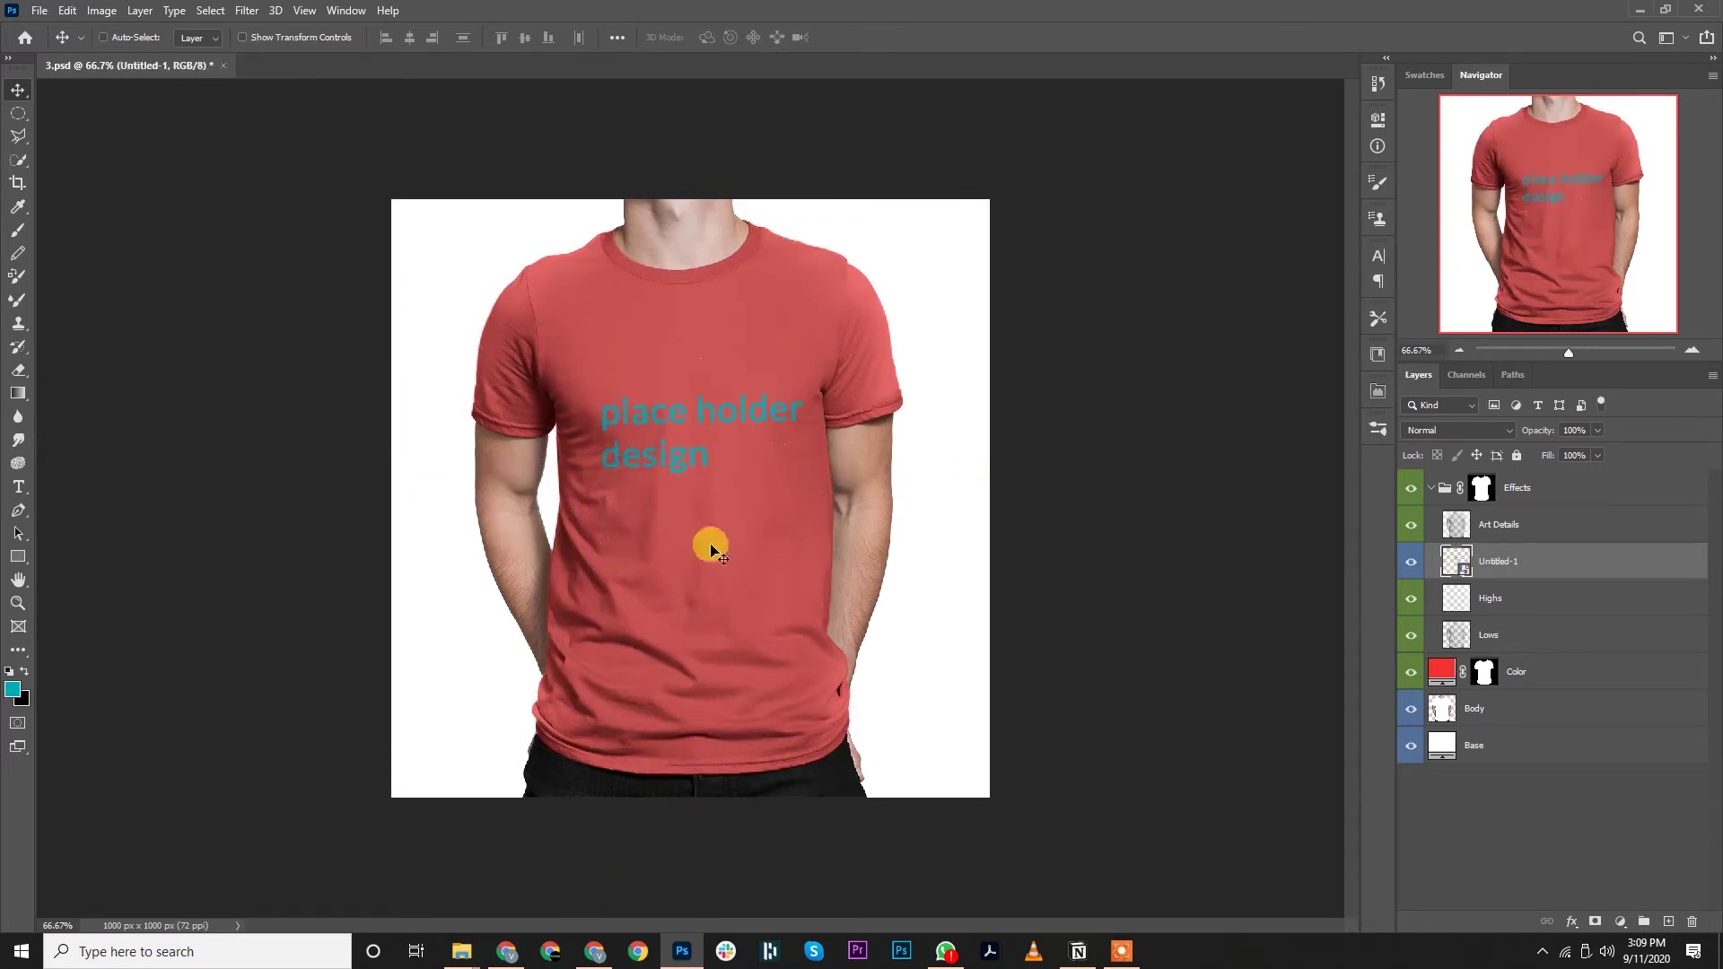
- Open the Adopted Breed, Deer and "Tennis is sexy" designs from the "Demo for design resize" folder in Photoshop
left_click(462, 956)
left_click(535, 884)
left_click(978, 161)
left_click(1212, 191, "shift")
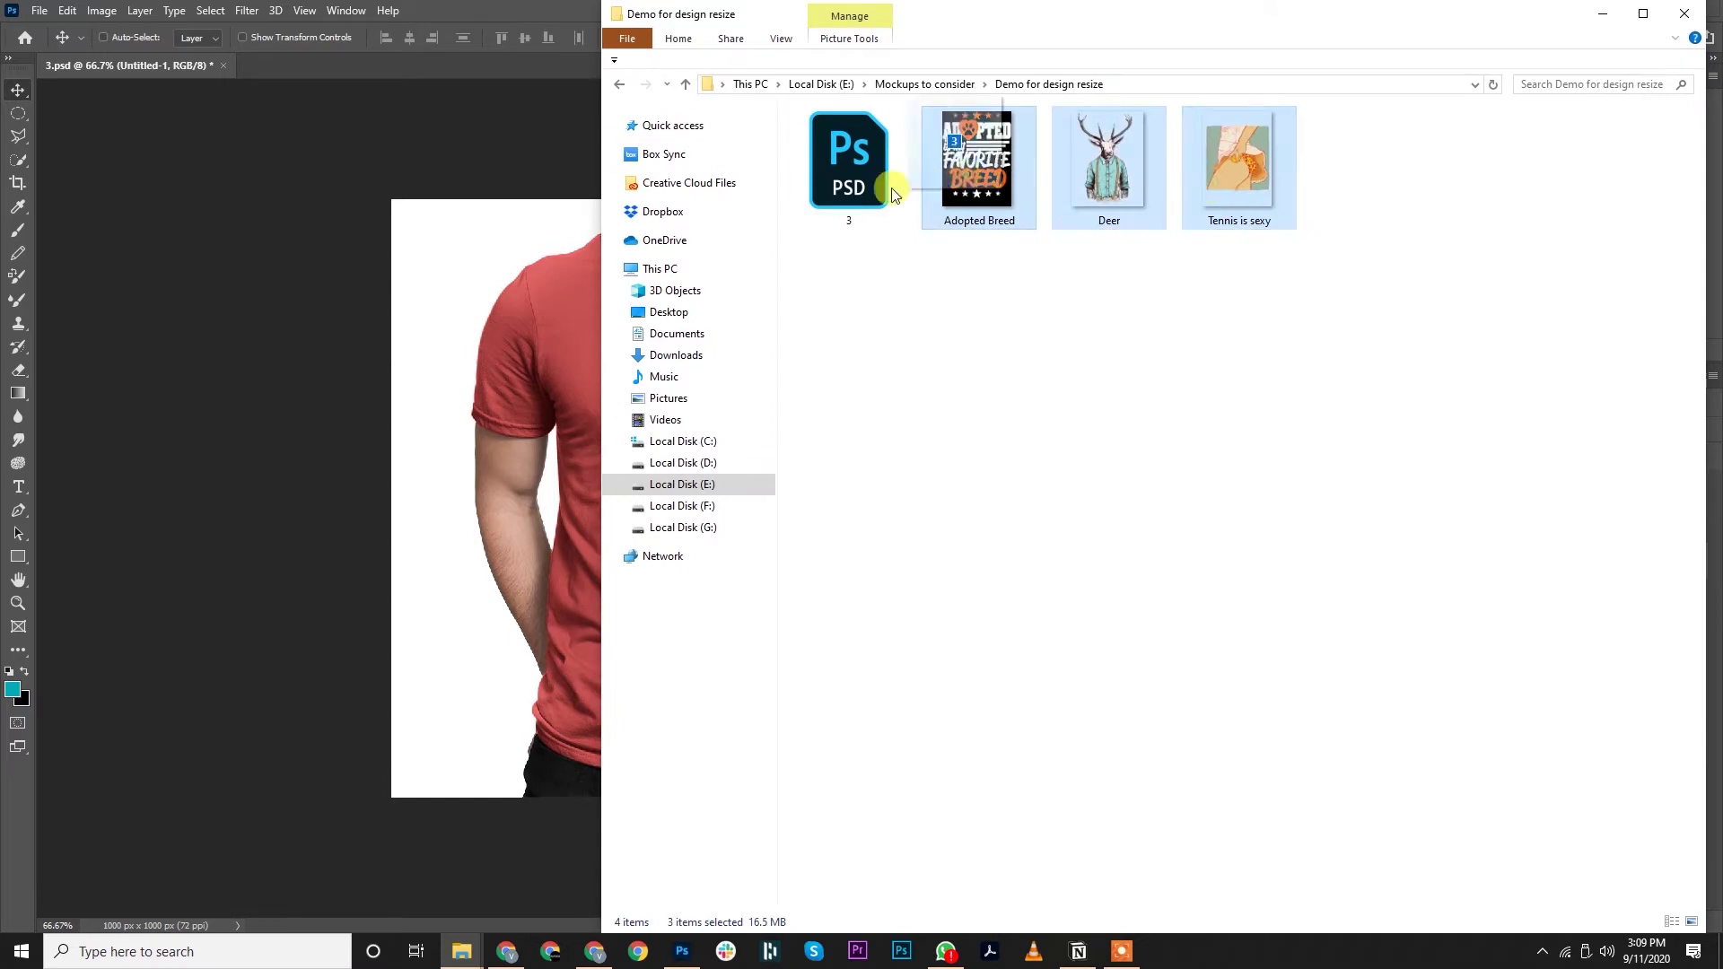
left_click(424, 26)
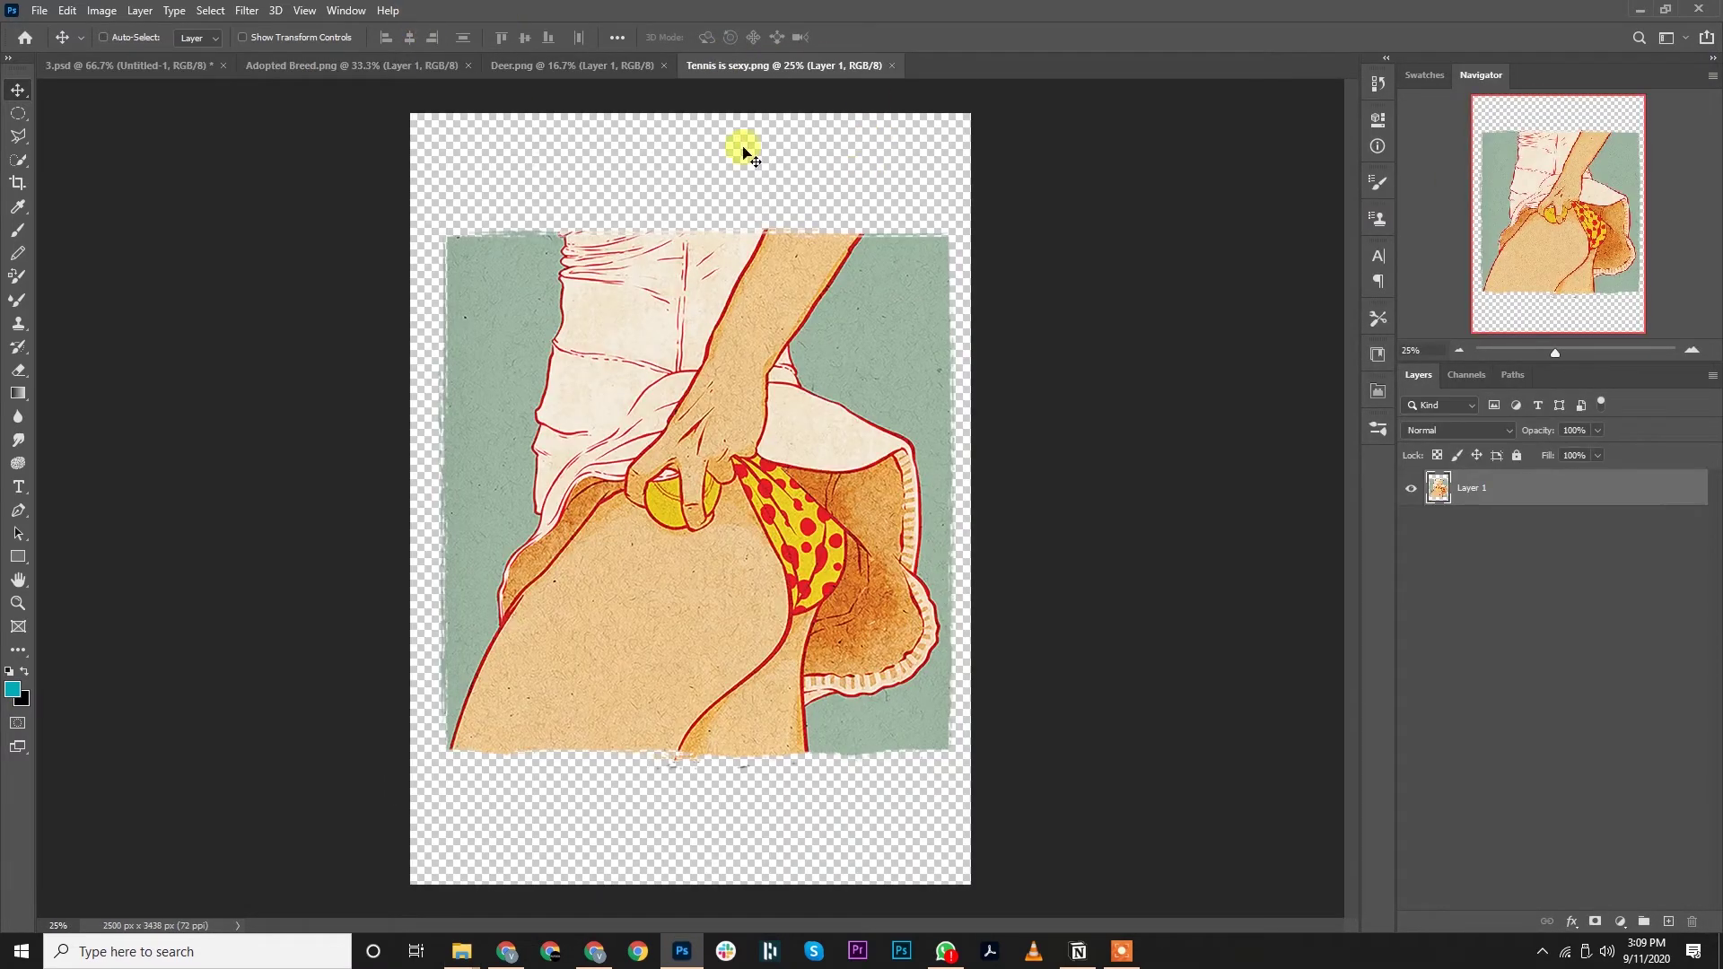
- Check the pixel dimensions and resolution of Adopted Breed.png without changing them, and close the file
left_click(303, 66)
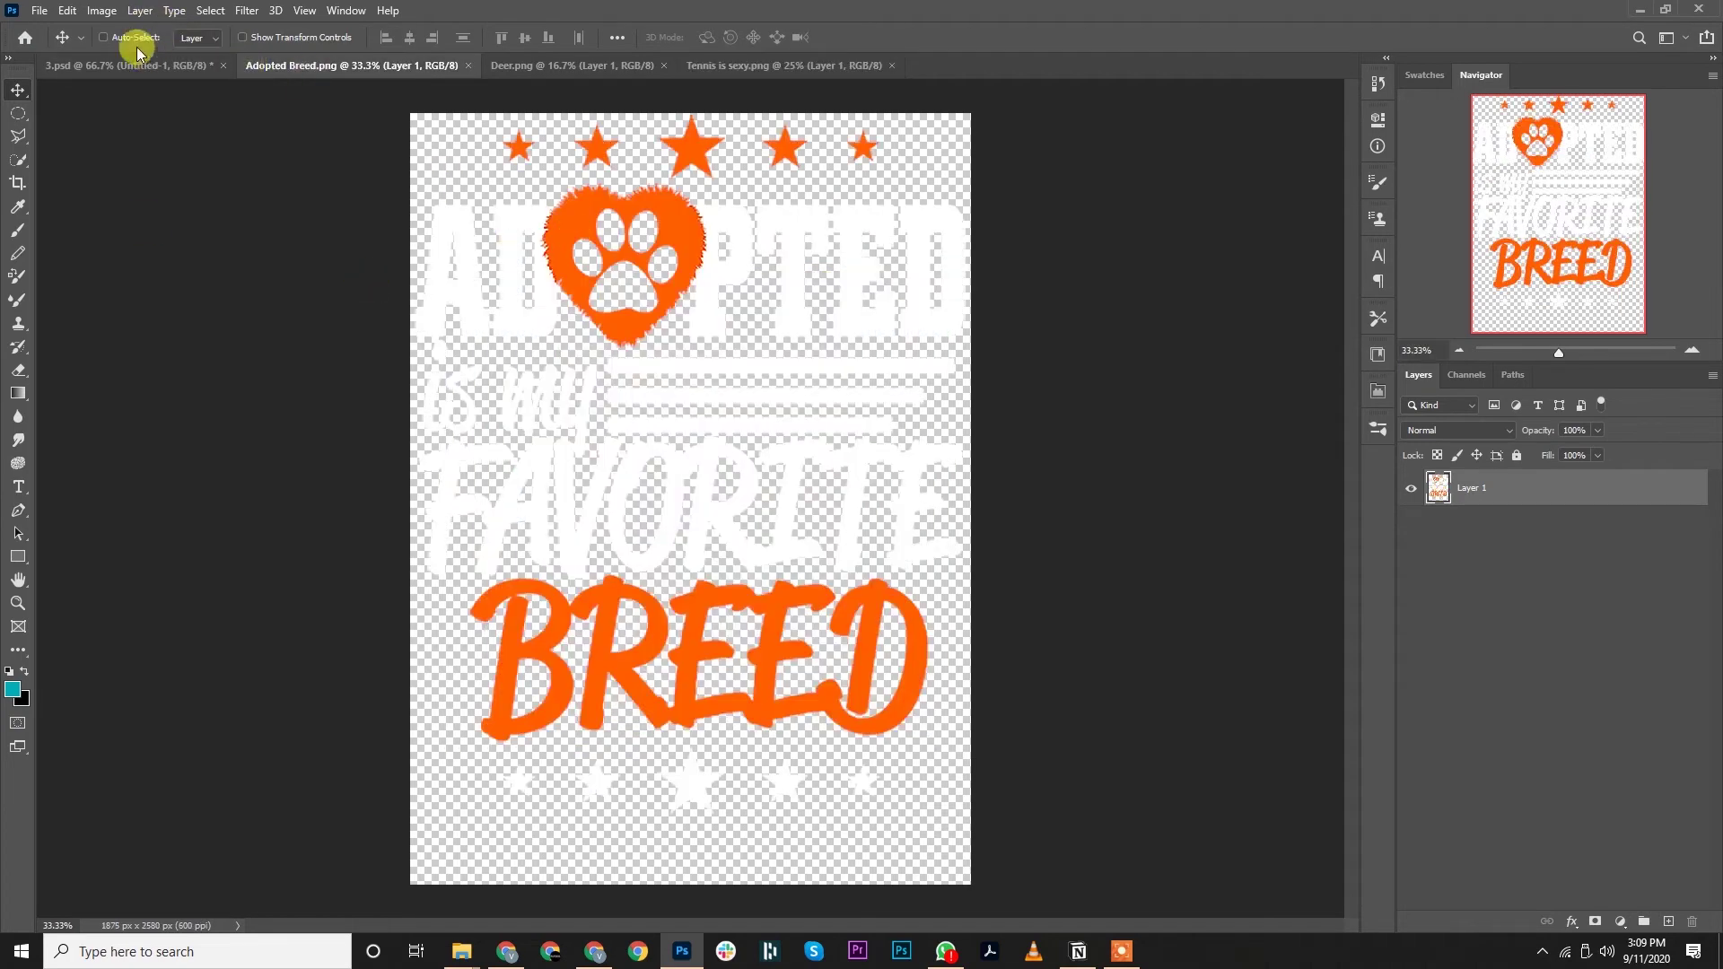
left_click(101, 11)
left_click(165, 146)
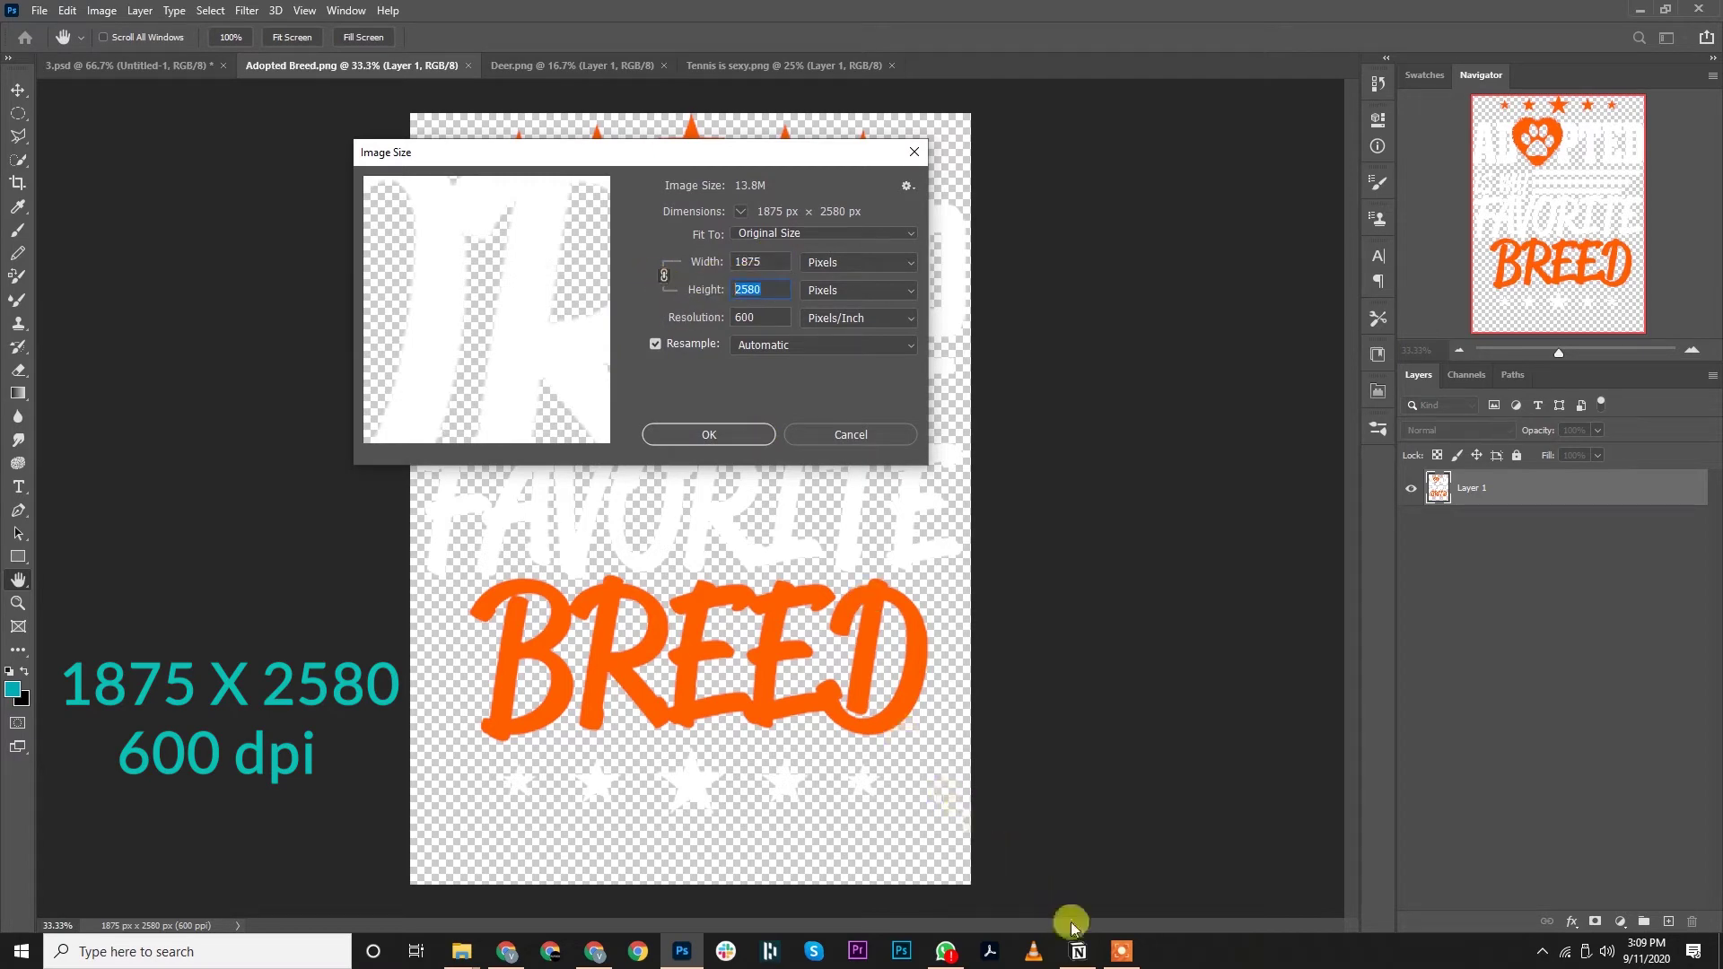
left_click(835, 435)
key("v")
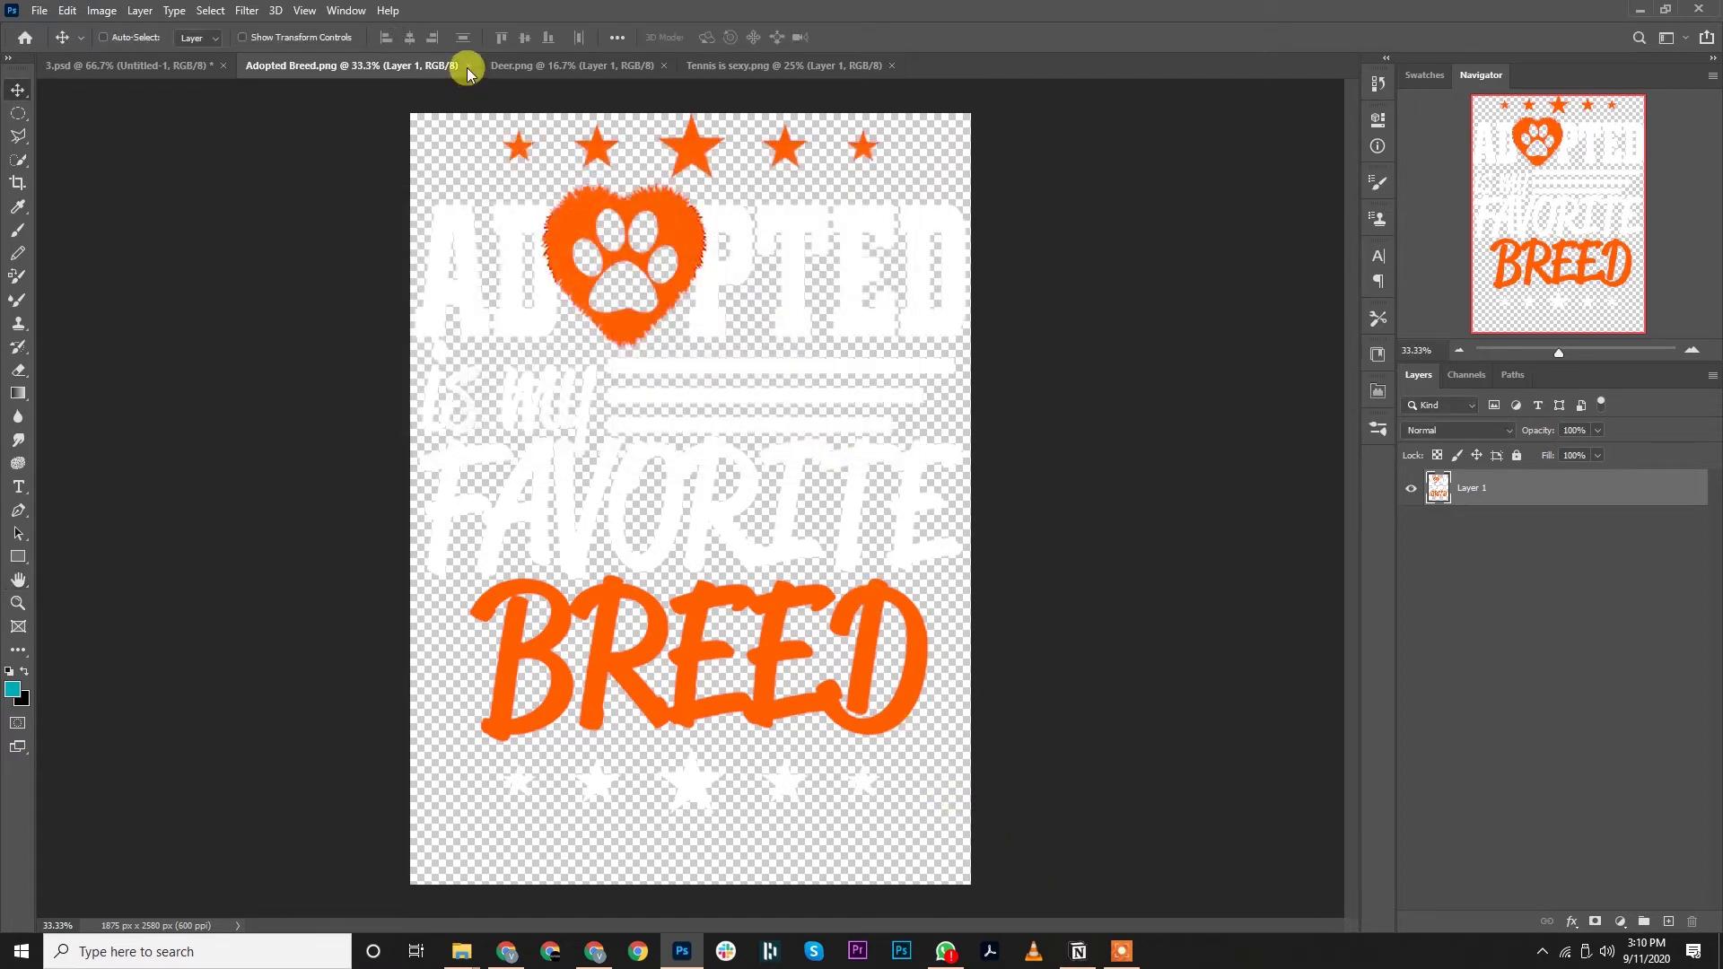
left_click(467, 66)
- Check the image size and resolution of Deer.png without changing them, and close the file
left_click(102, 11)
left_click(136, 144)
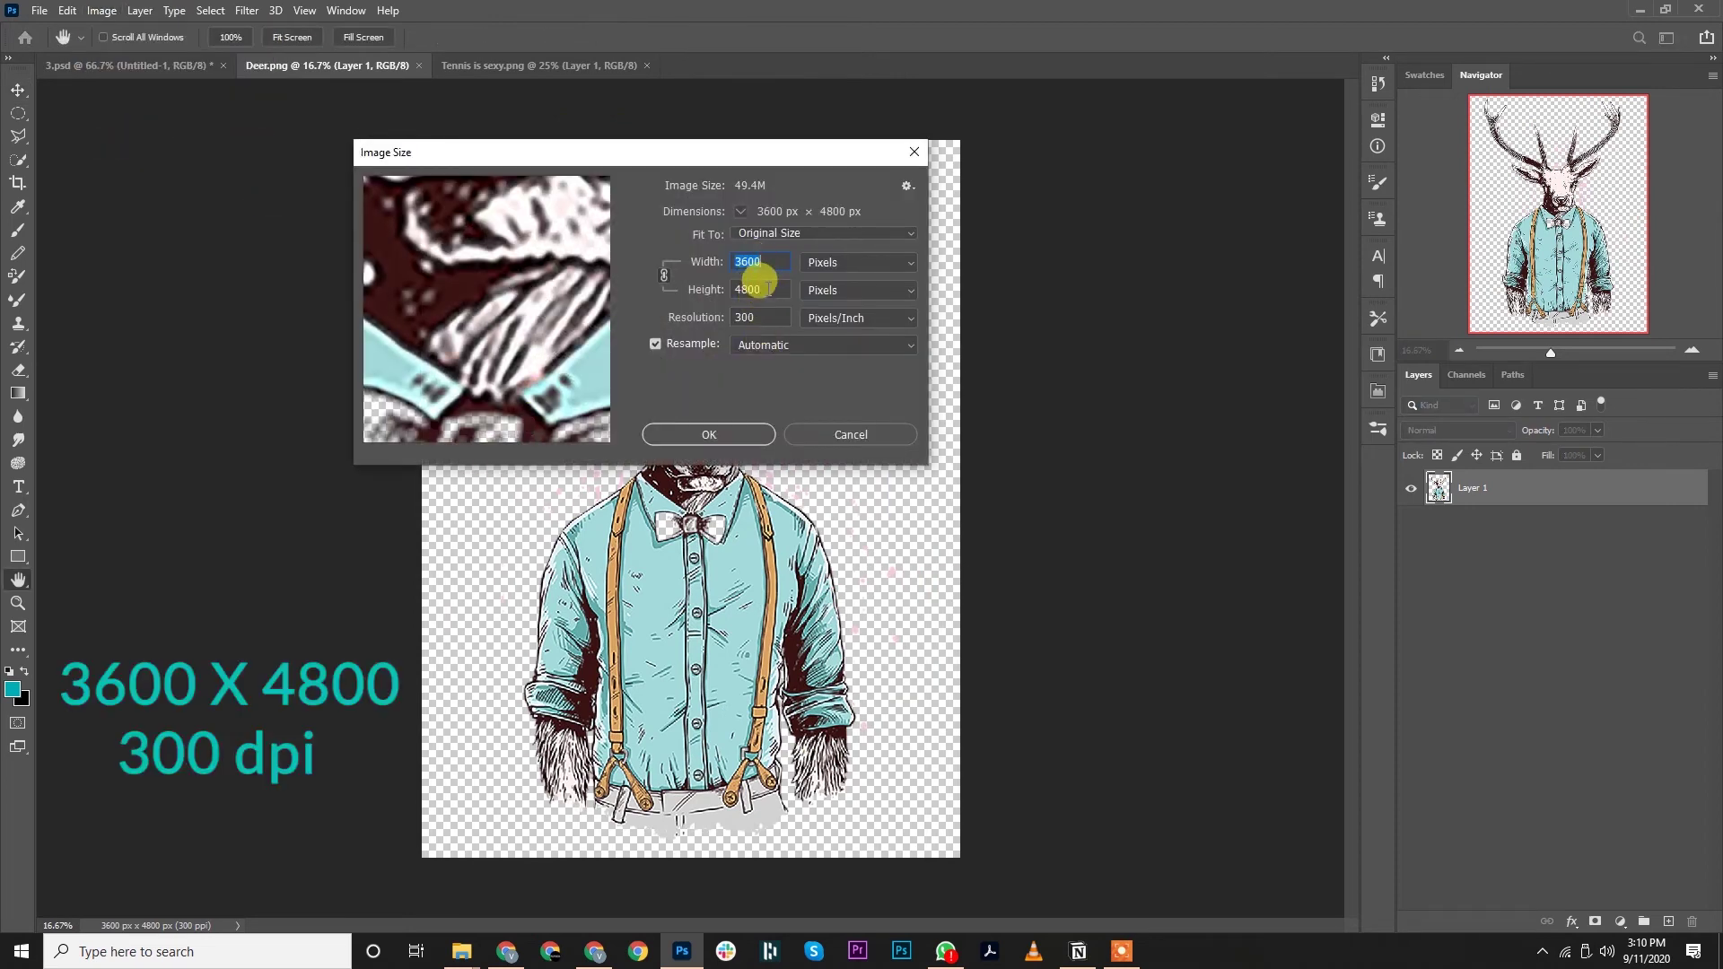
left_click(732, 481)
left_click(821, 445)
left_click(418, 65)
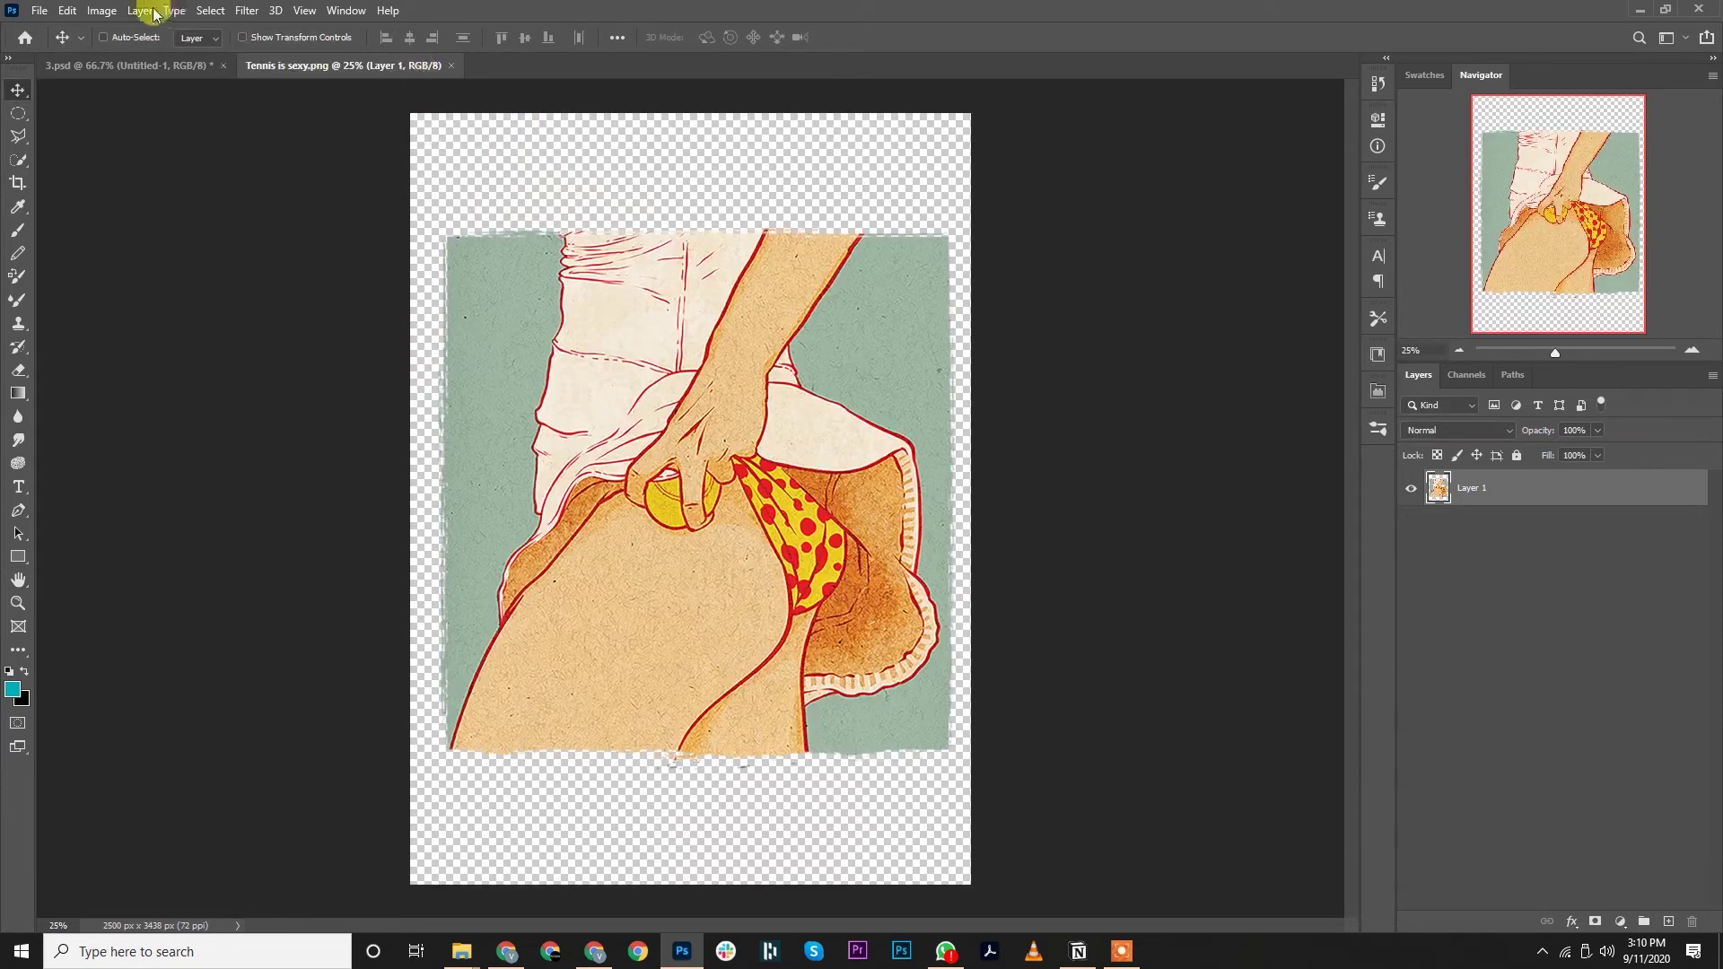
- Check the image size and resolution of "Tennis is sexy.png" without changing them, and close the file
left_click(102, 10)
left_click(161, 154)
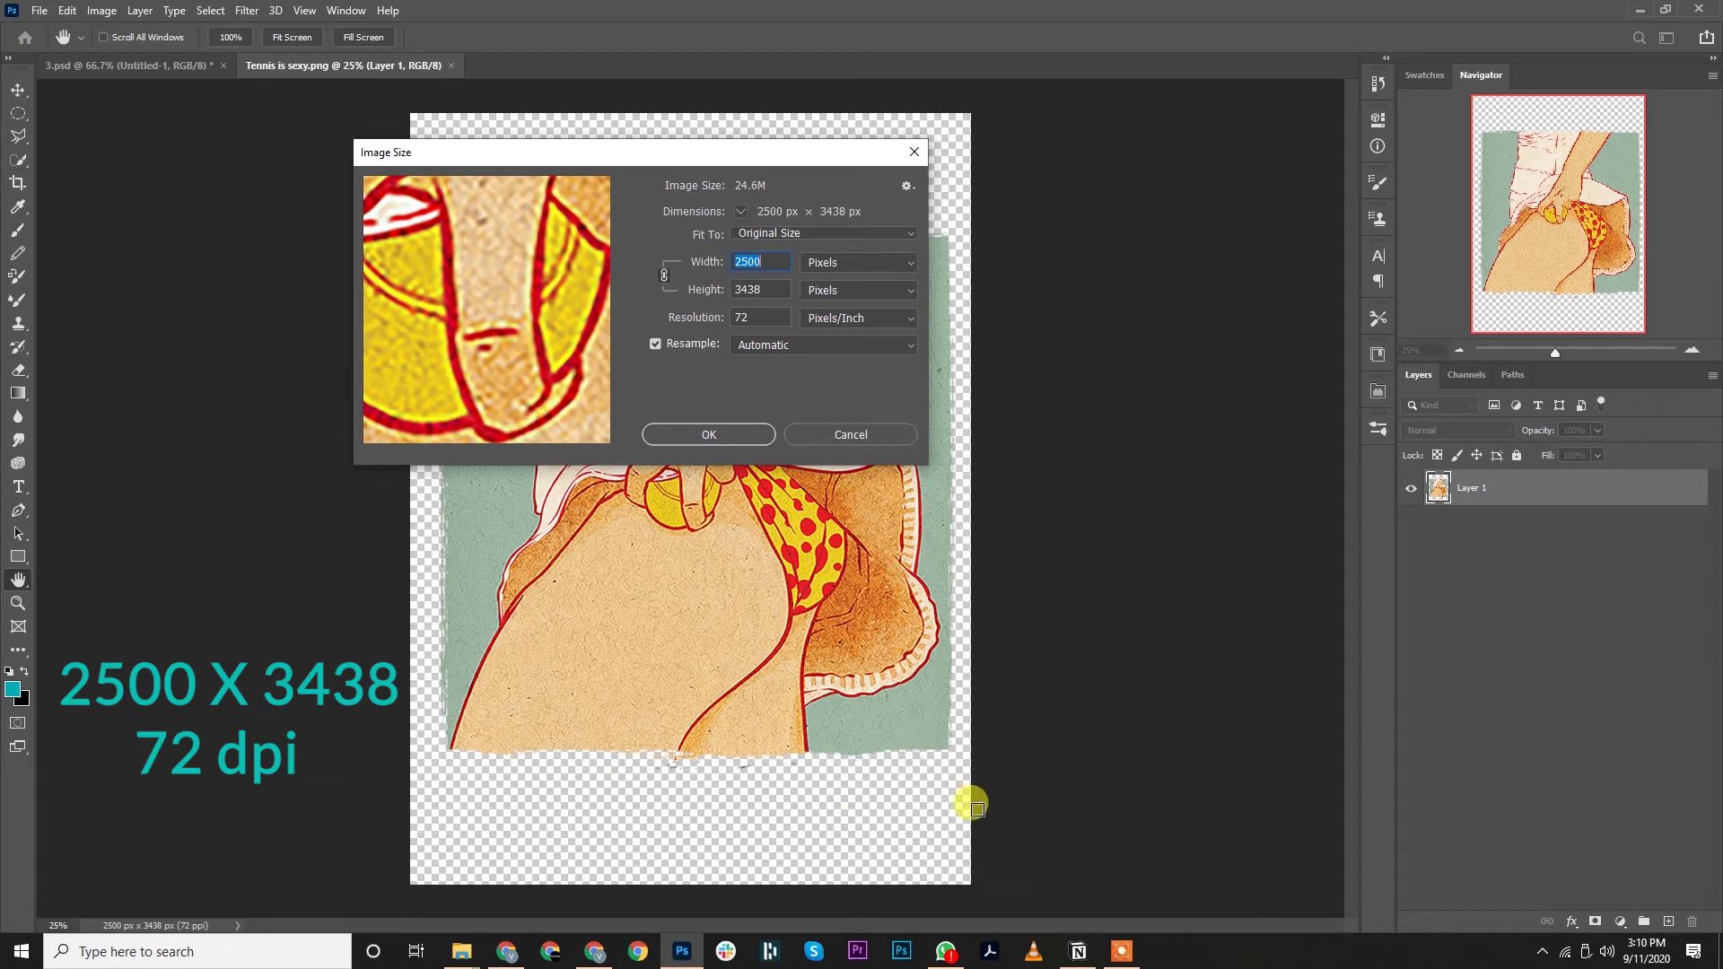
left_click(857, 434)
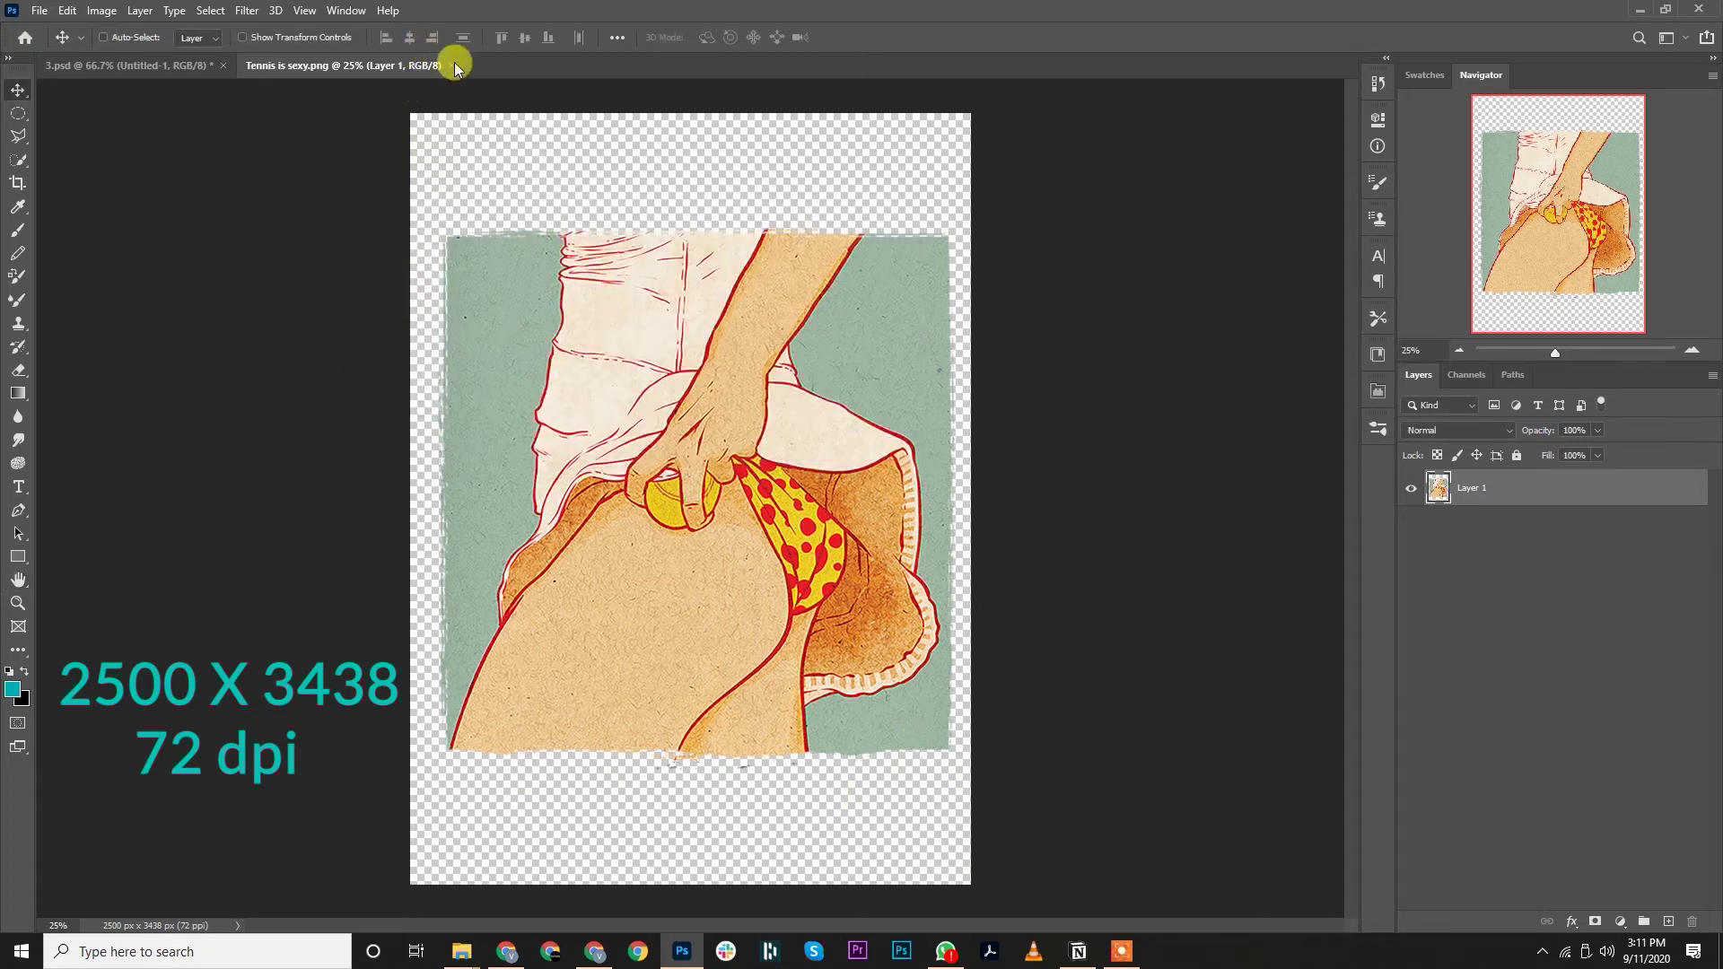
left_click(453, 65)
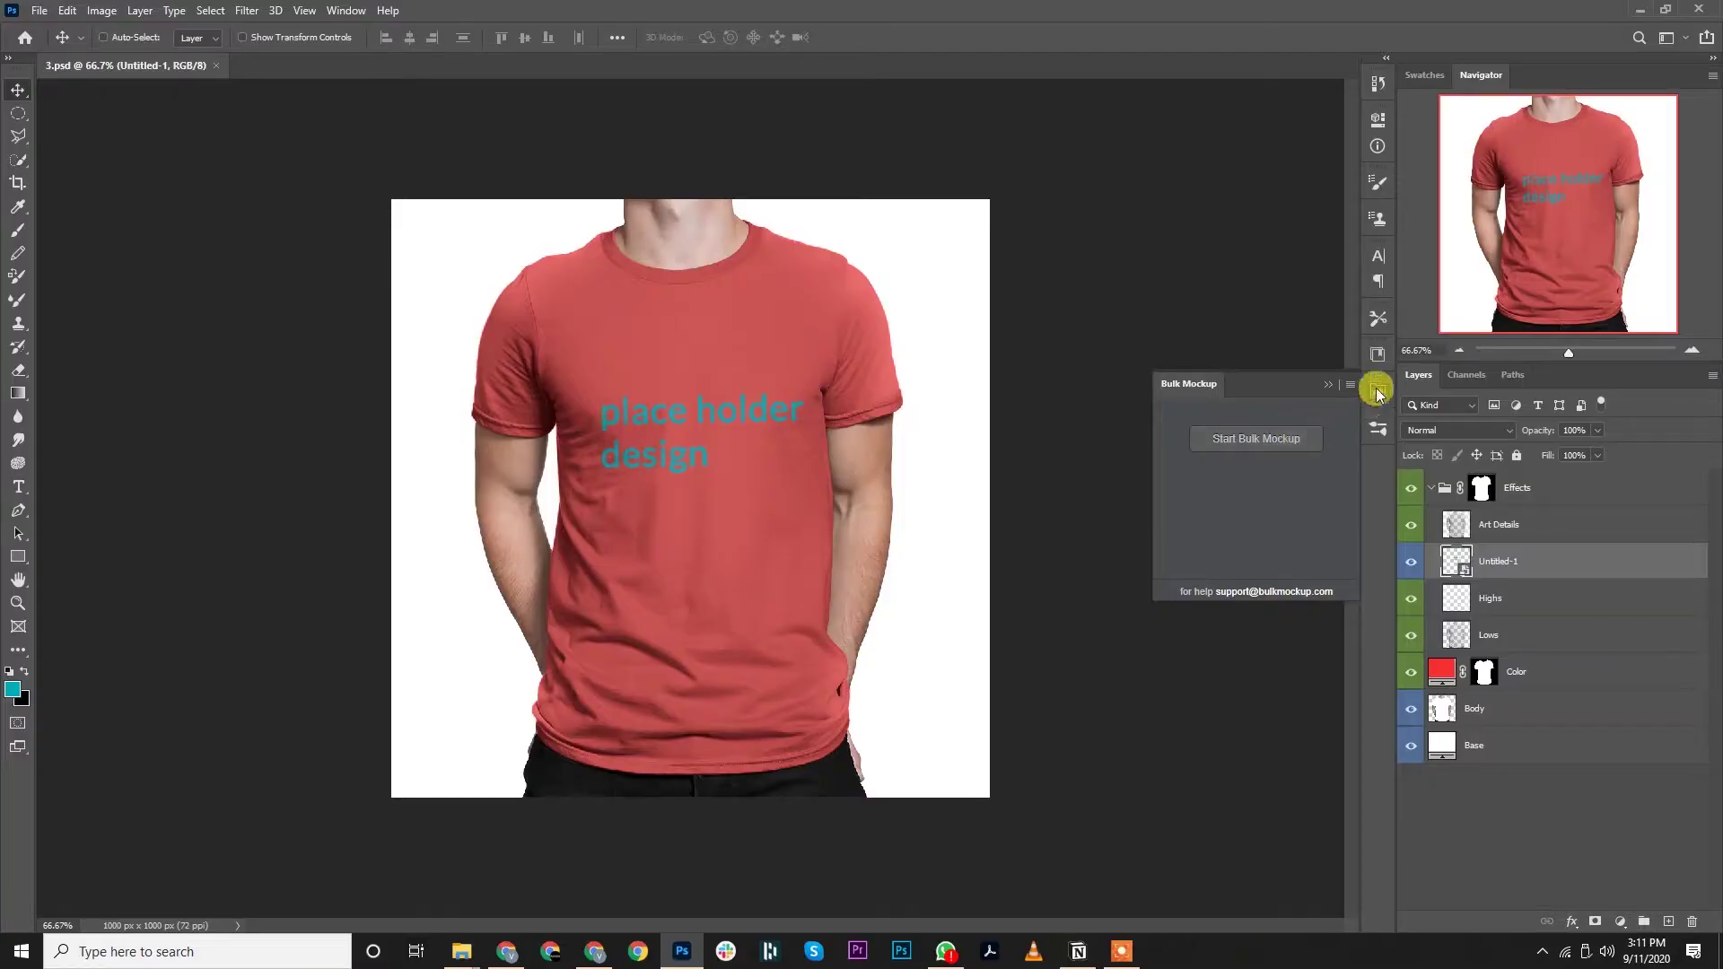
- Open the contents of the Untitled-1 smart object in 3.psd, check their image size and resolution, and close them
left_click(1376, 387)
left_click(1378, 391)
left_click(1461, 565)
double_click(1461, 566)
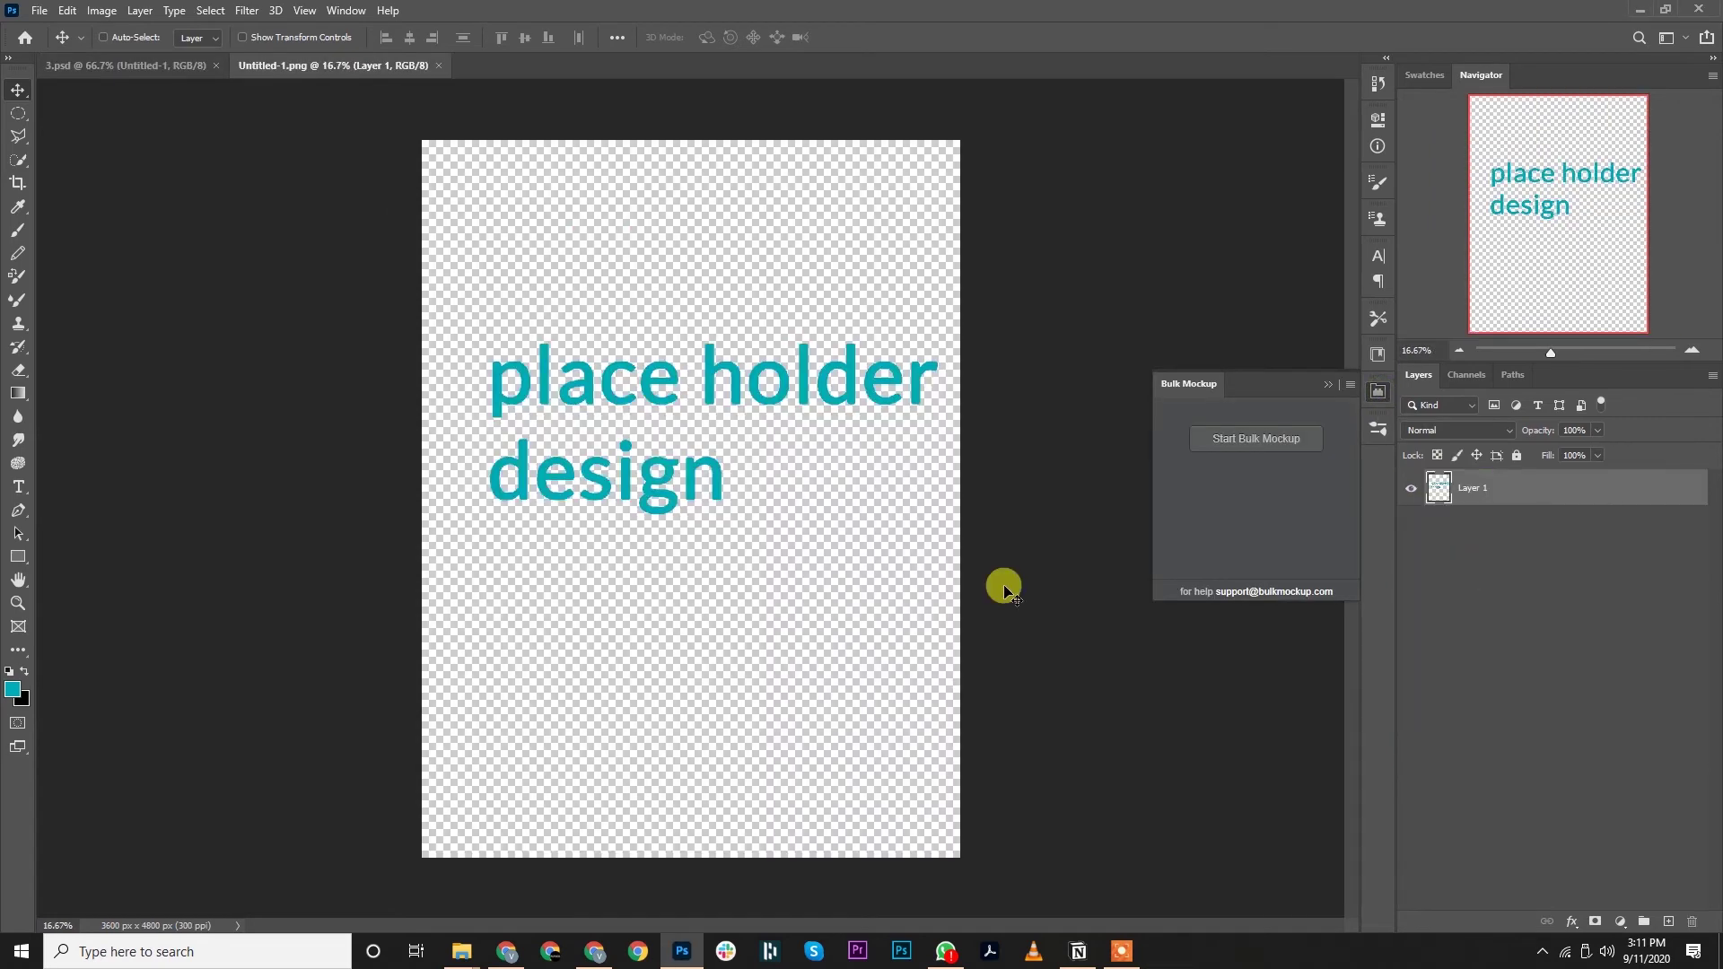
left_click(101, 10)
left_click(149, 146)
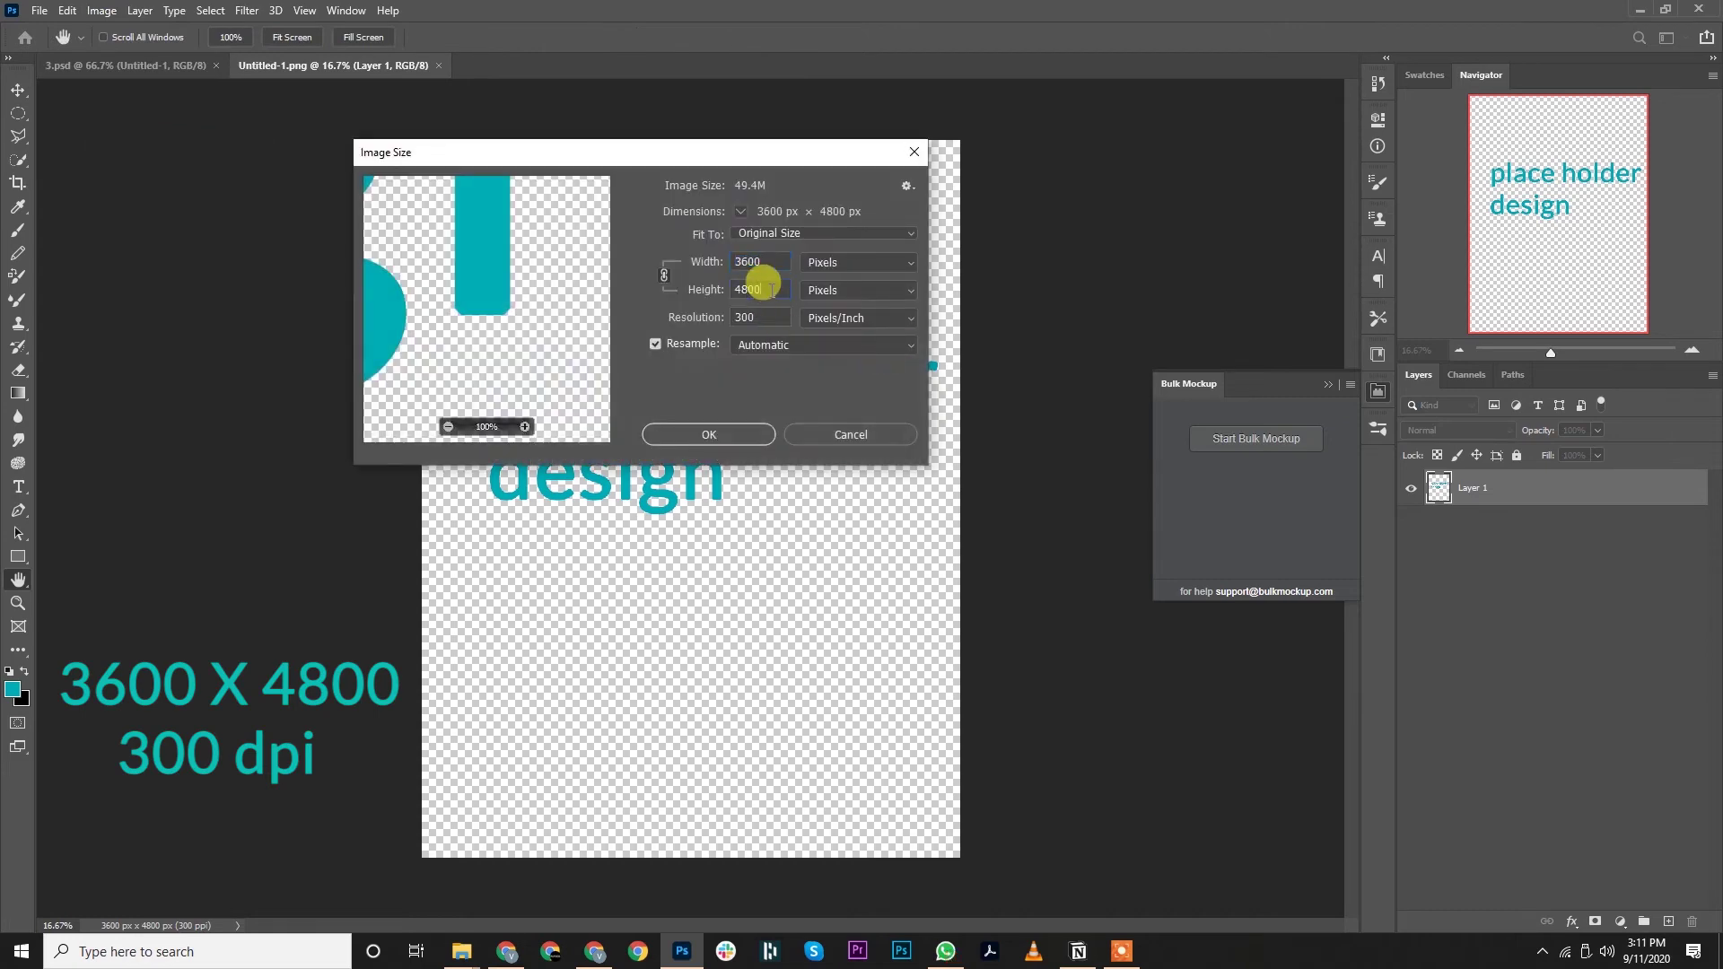
left_click(767, 319)
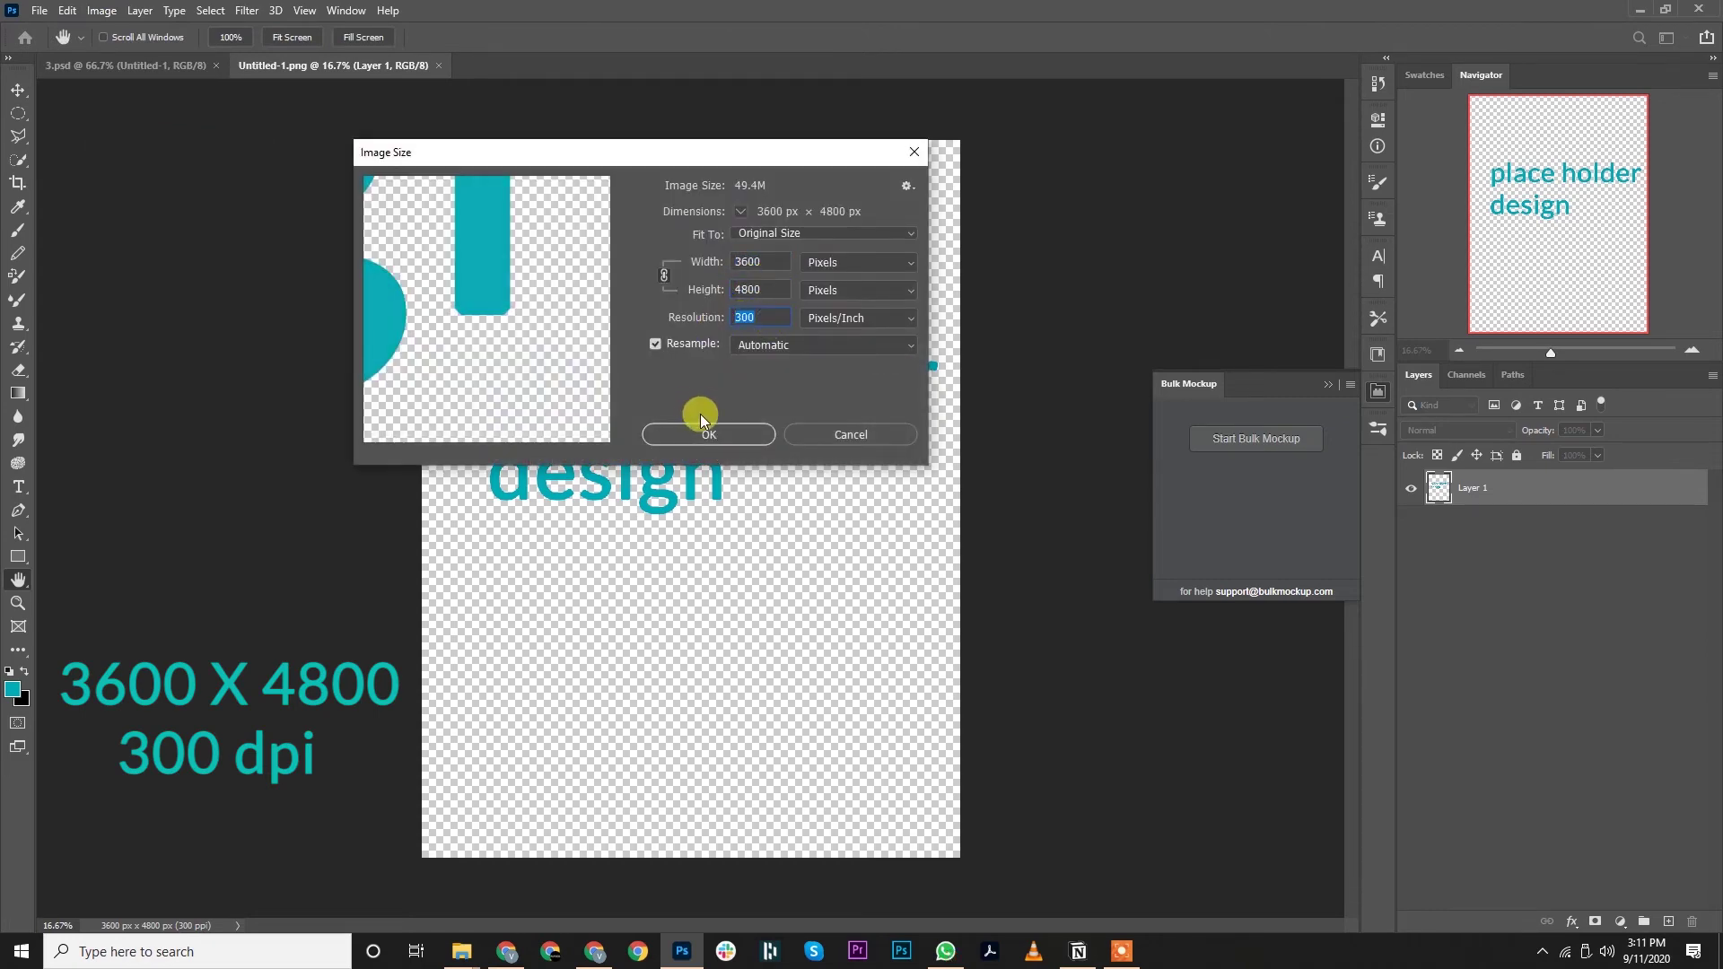
left_click(826, 434)
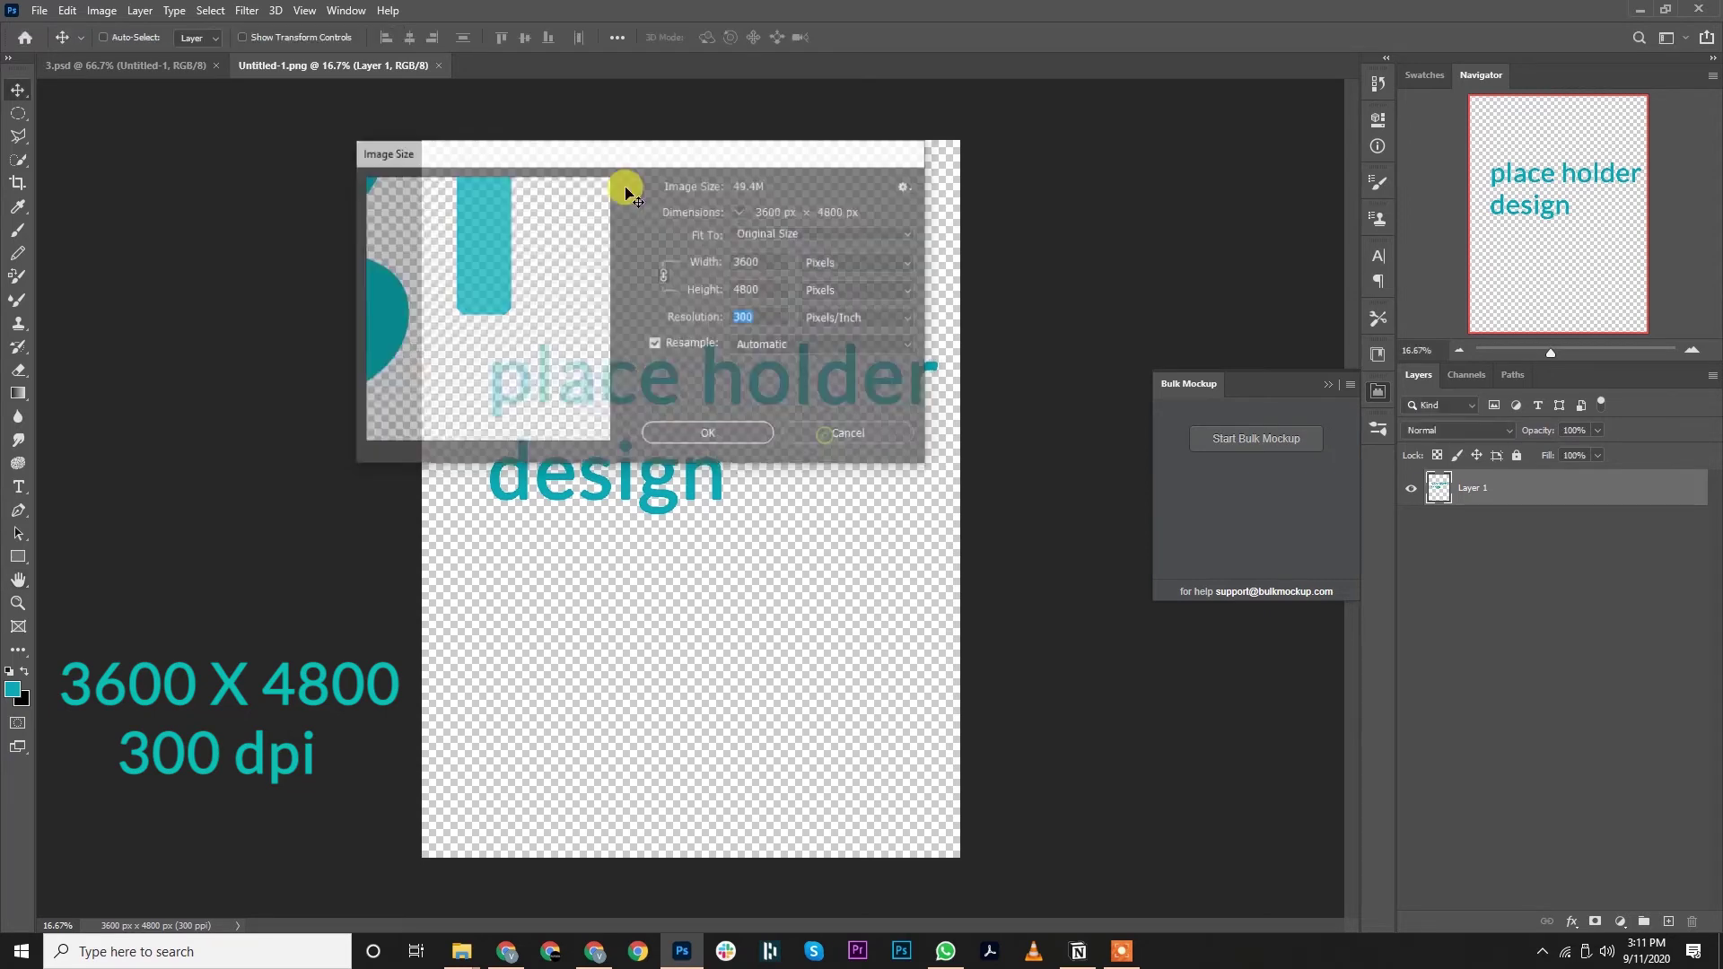
left_click(438, 67)
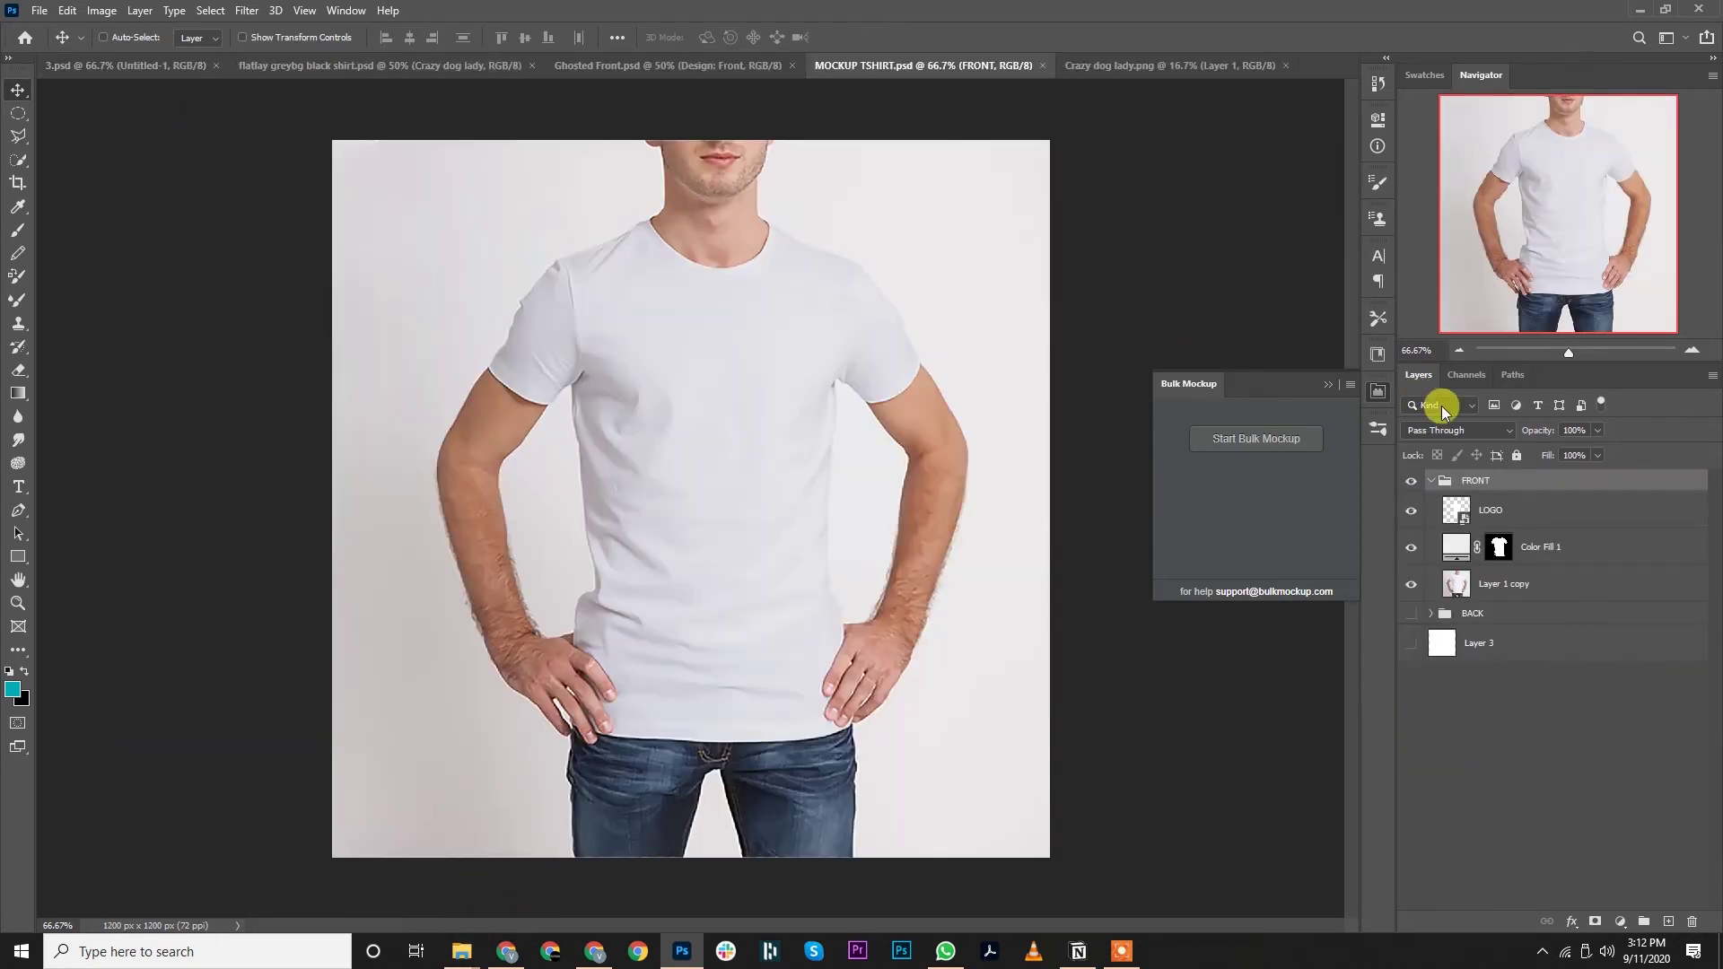
- Open the contents of the LOGO smart object in MOCKUP TSHIRT.psd and check their image size and resolution
double_click(1463, 520)
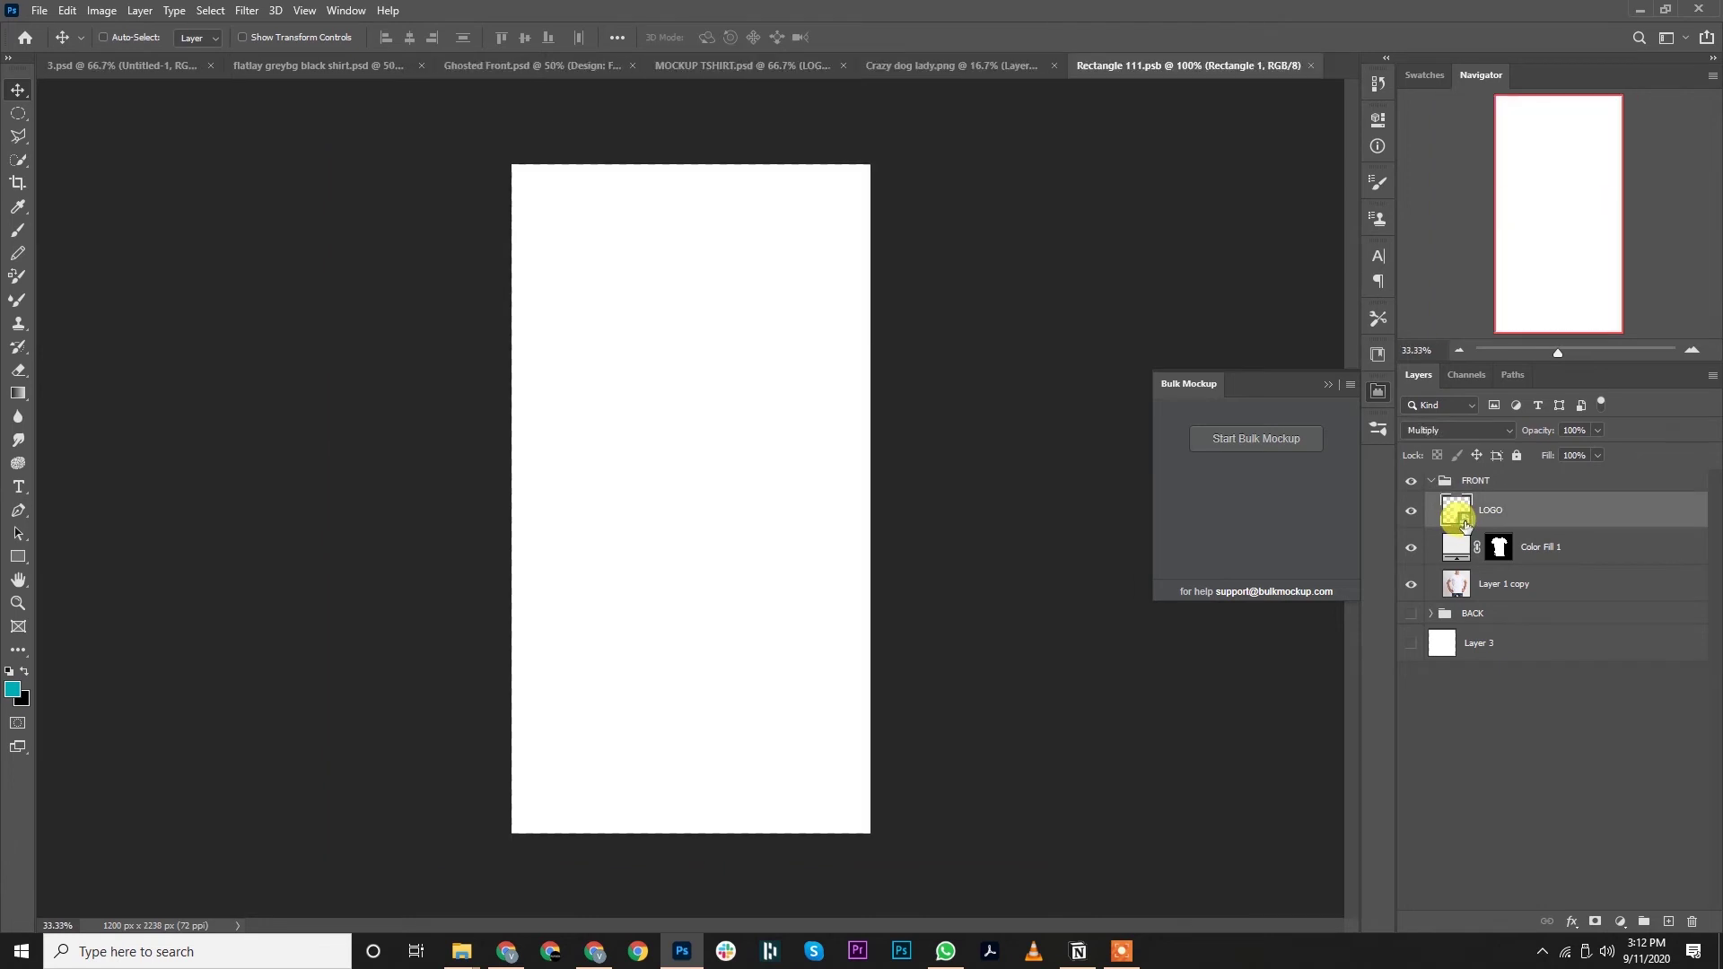
left_click(112, 9)
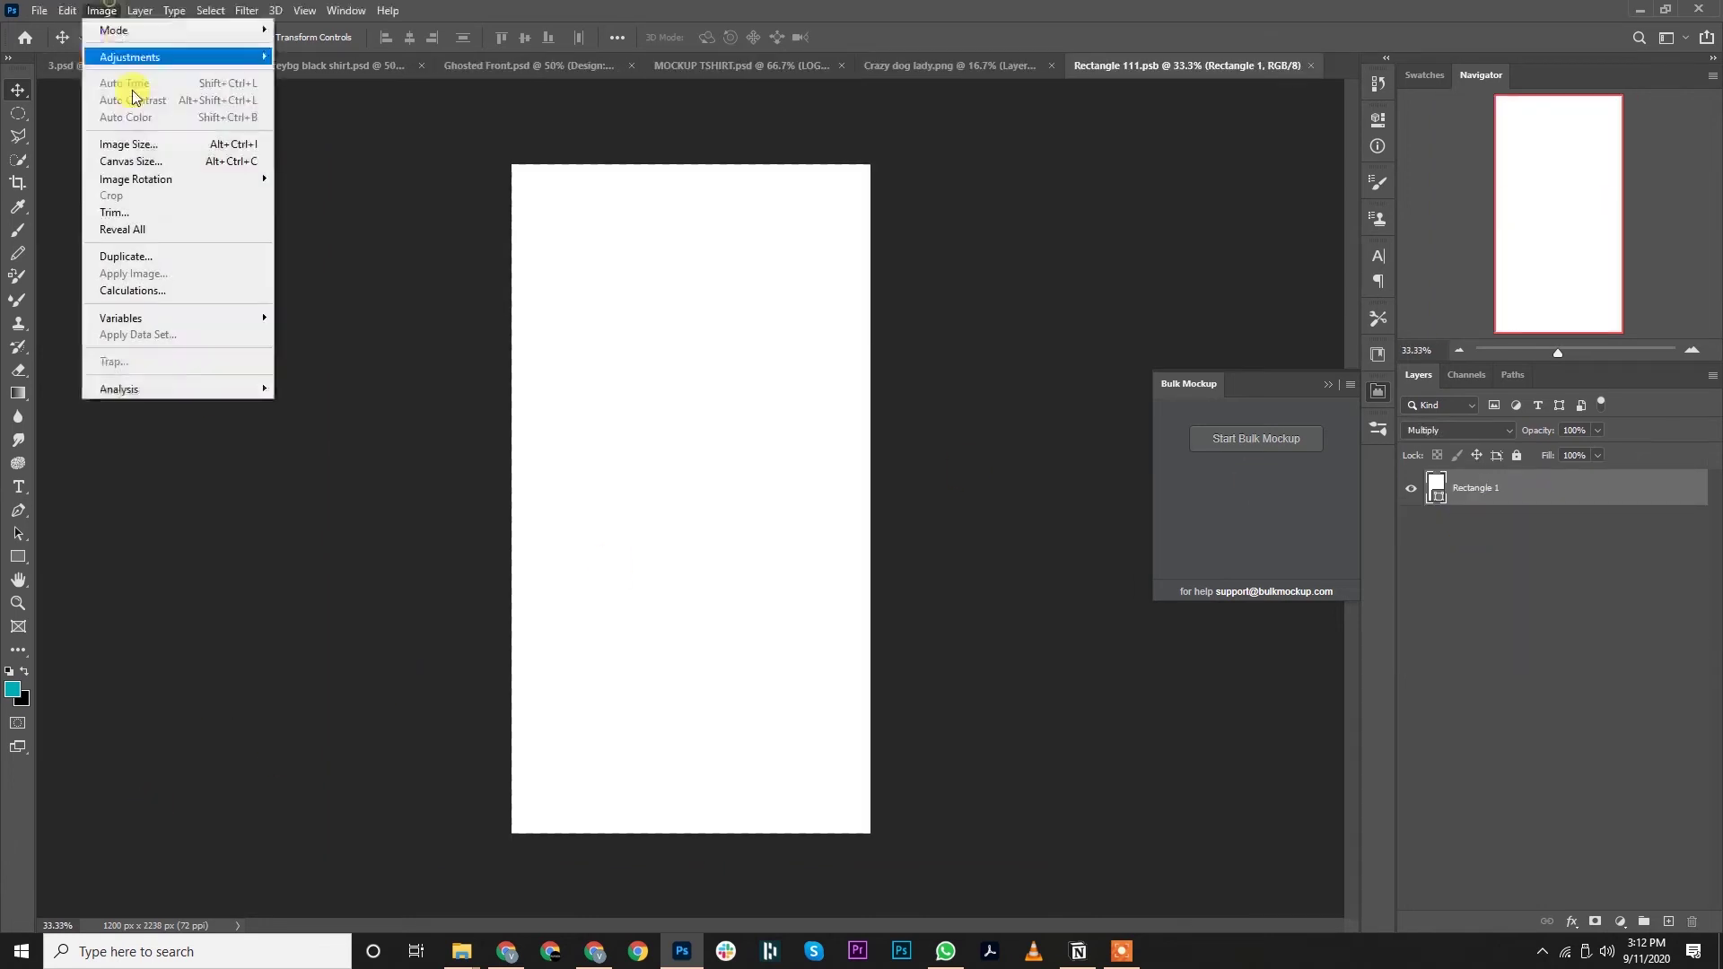
left_click(117, 148)
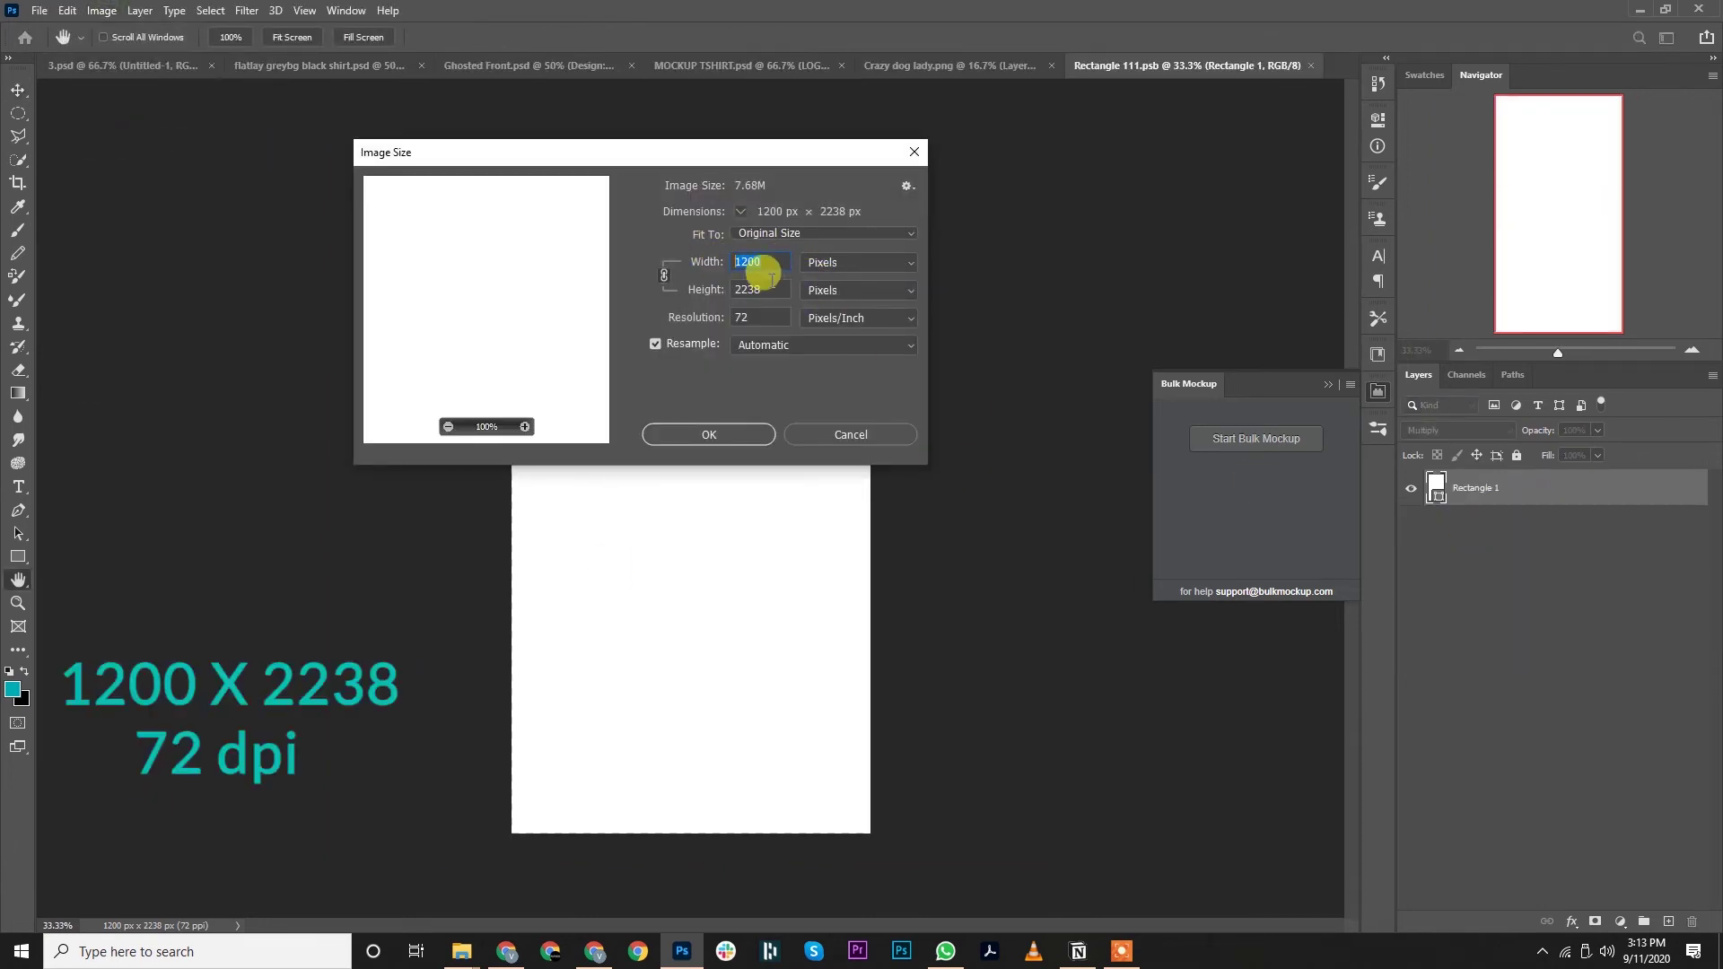
key("Tab")
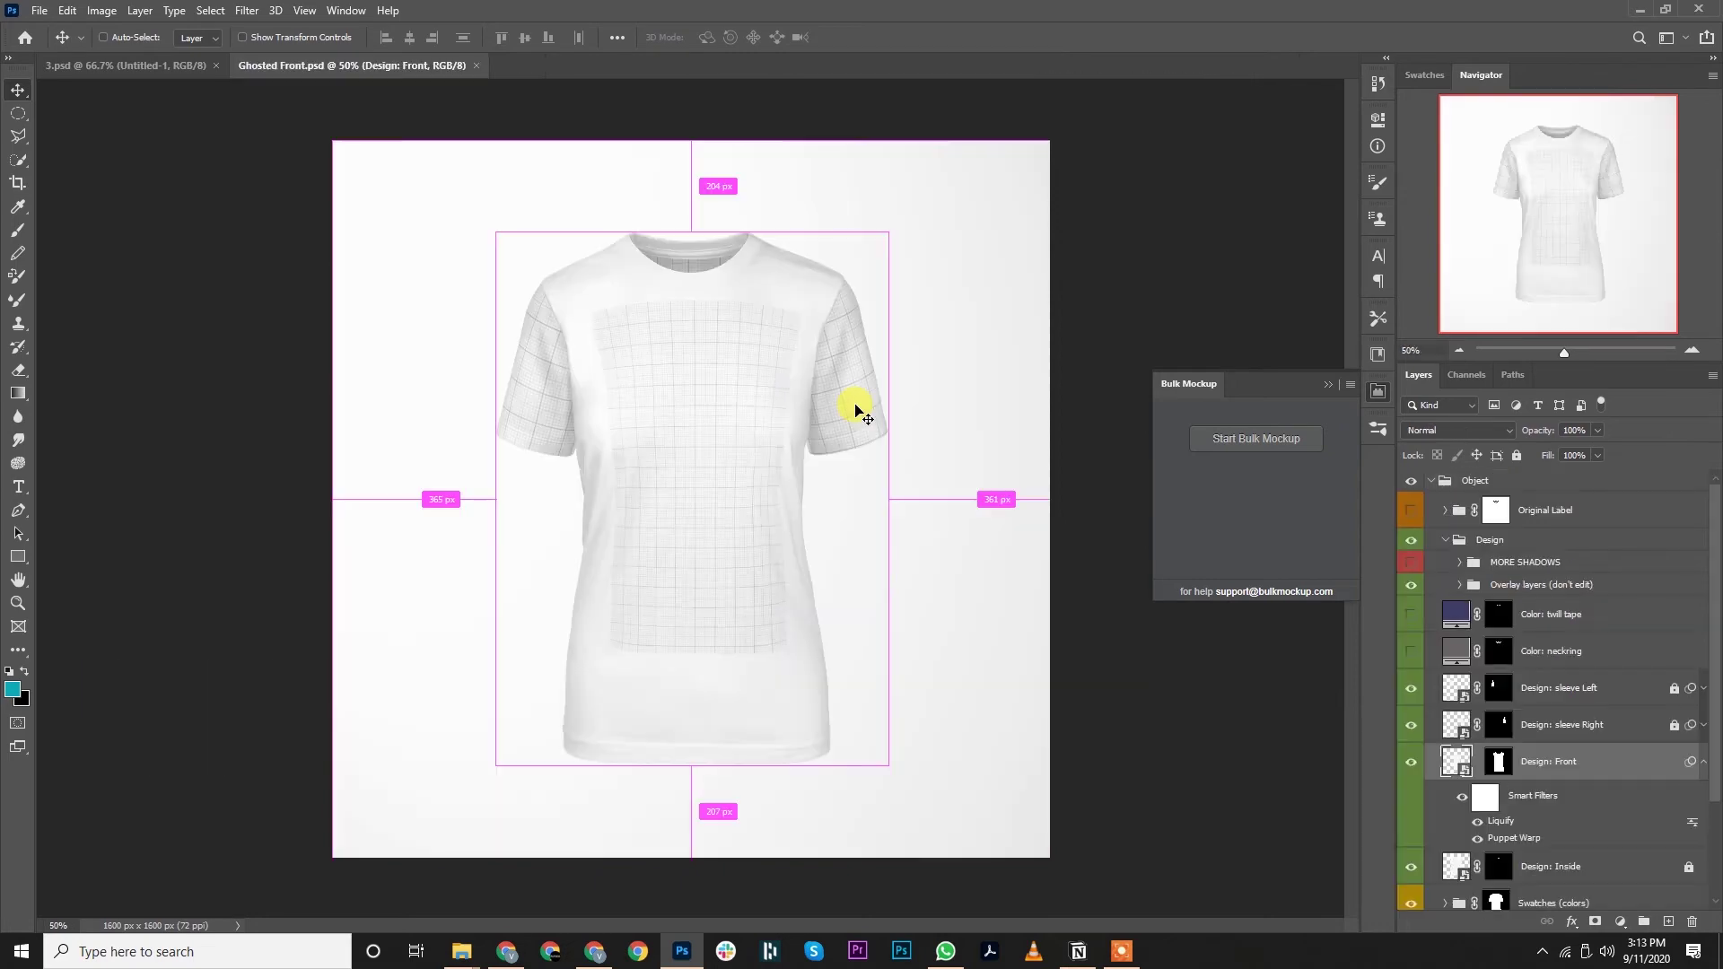
- Open the contents of the Design: Front smart object in Ghosted Front.psd, check their image size and resolution, and close them
left_click(1461, 770)
double_click(1461, 770)
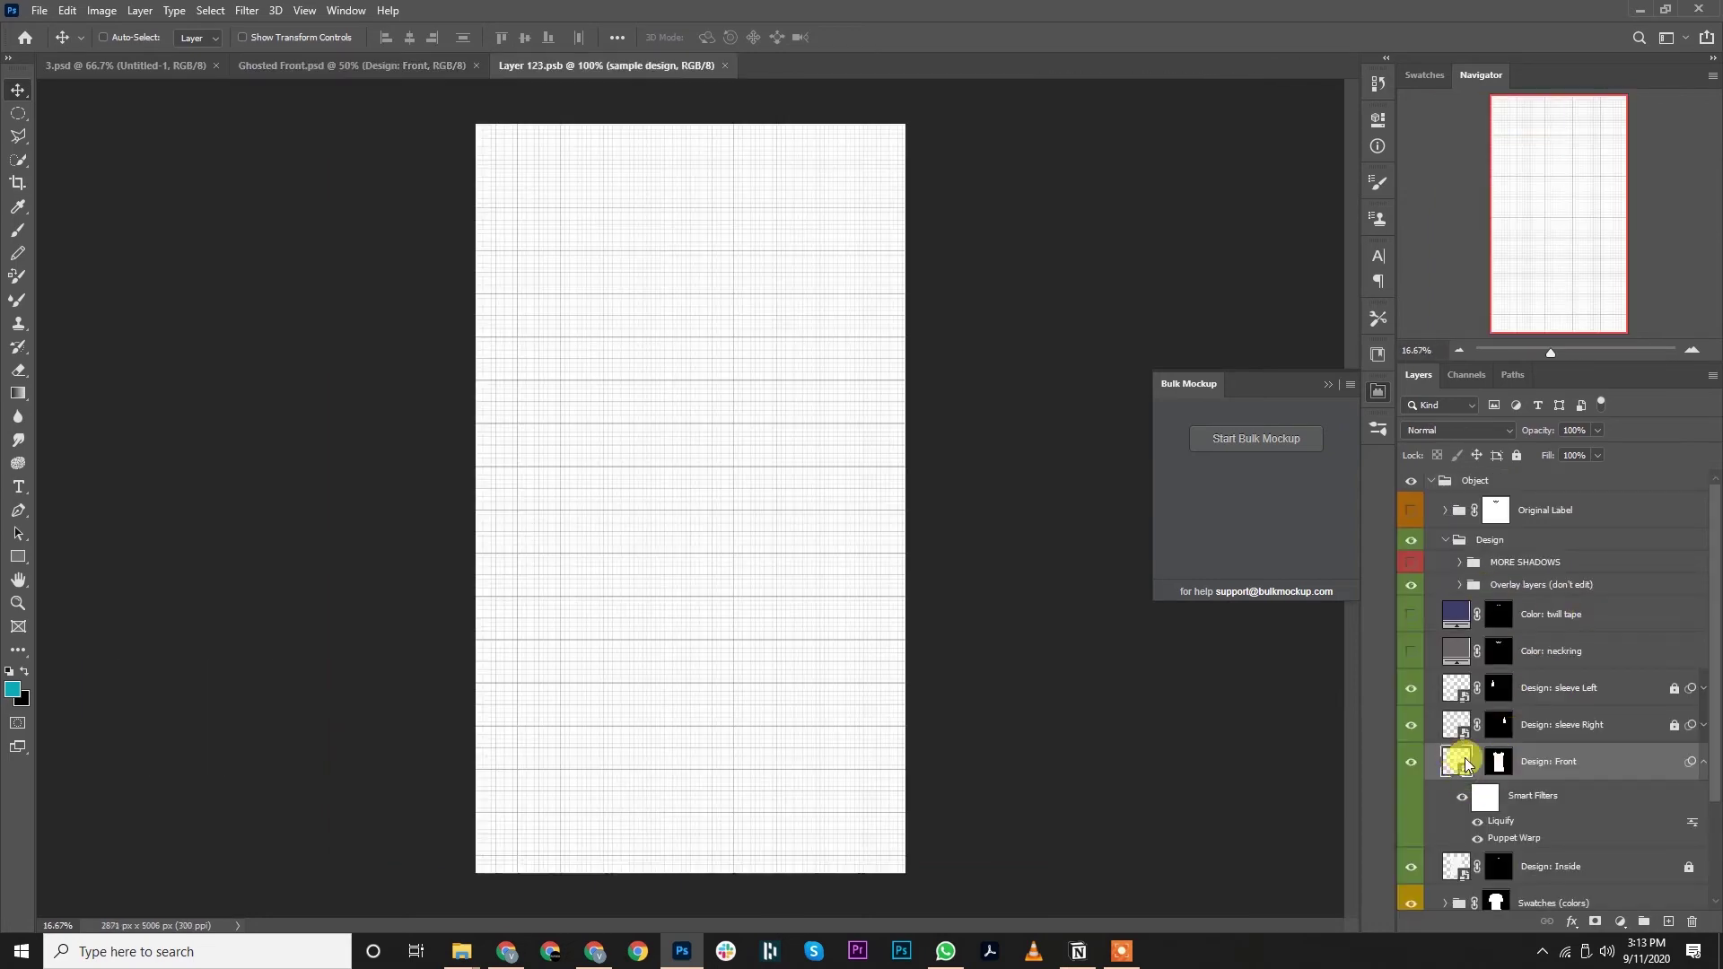
left_click(102, 10)
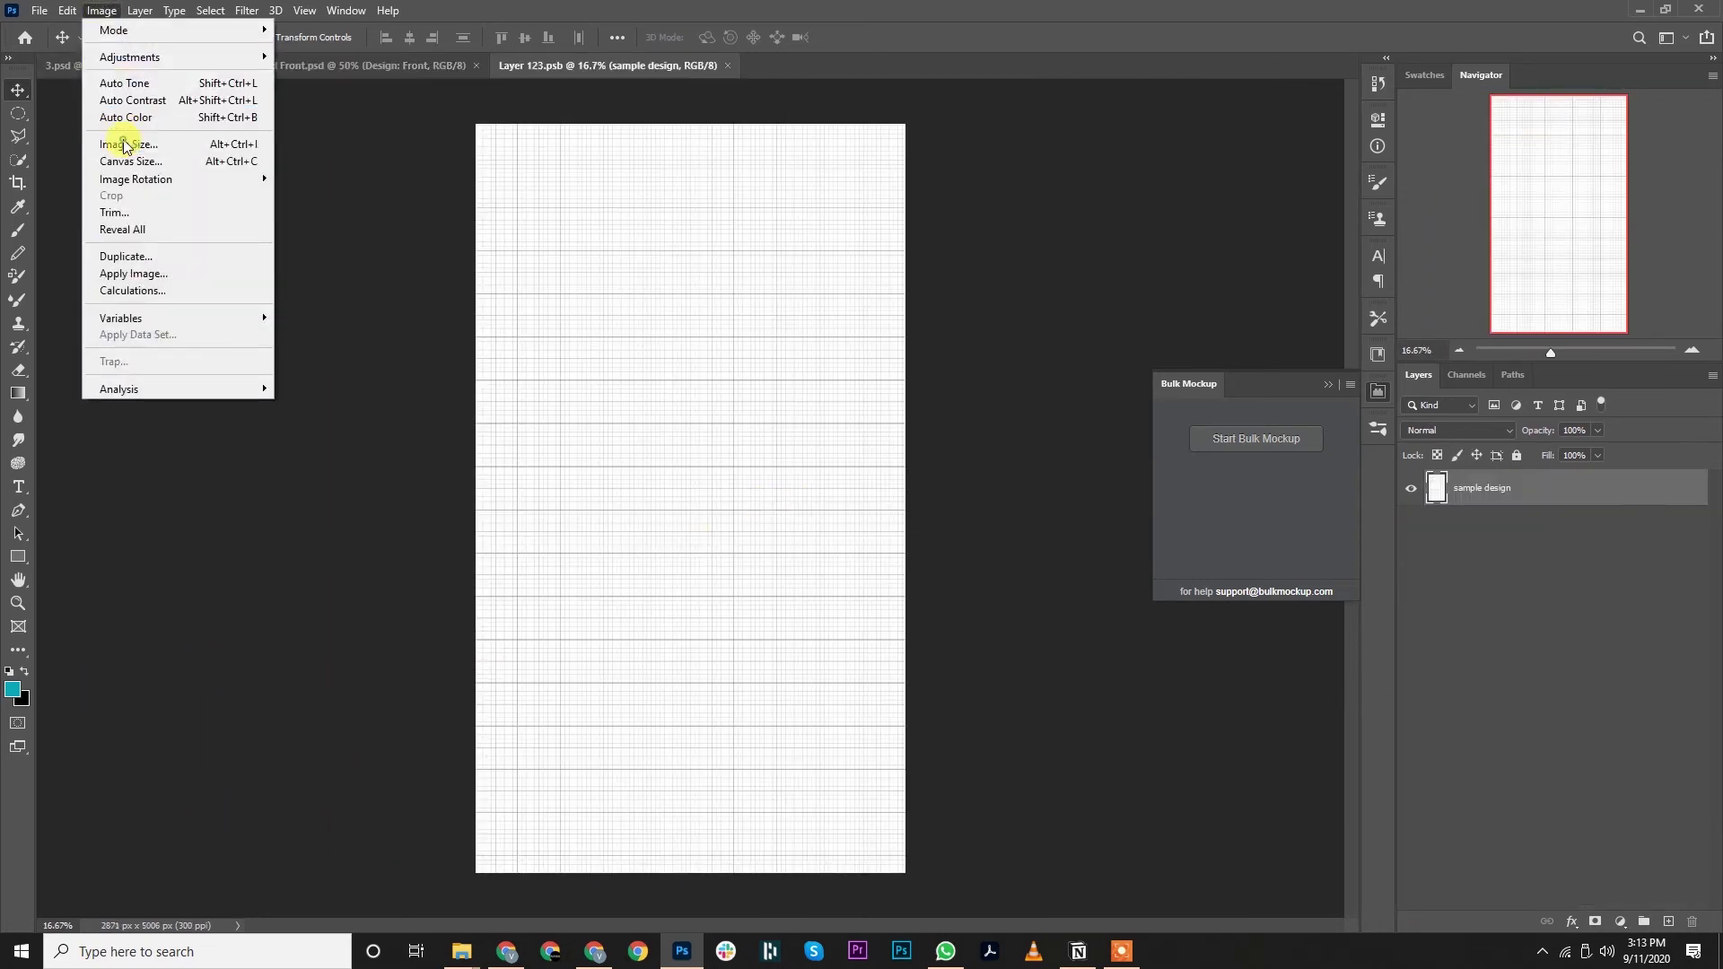
left_click(129, 144)
key("Tab")
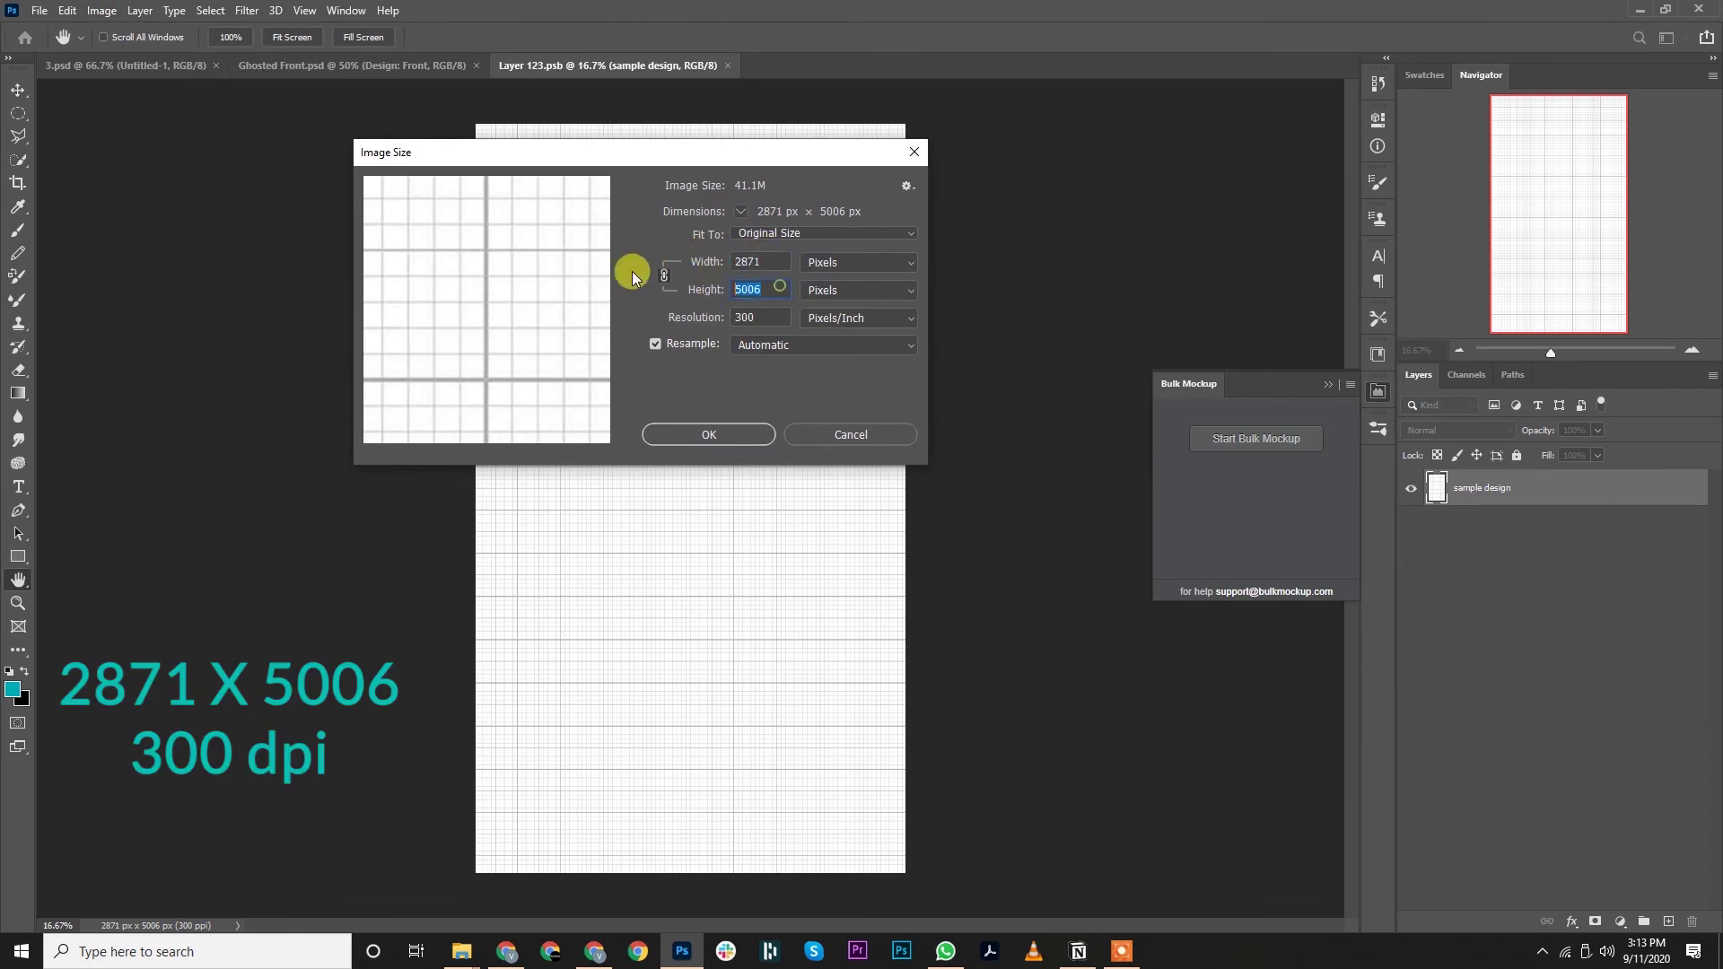
key("Tab")
left_click(852, 436)
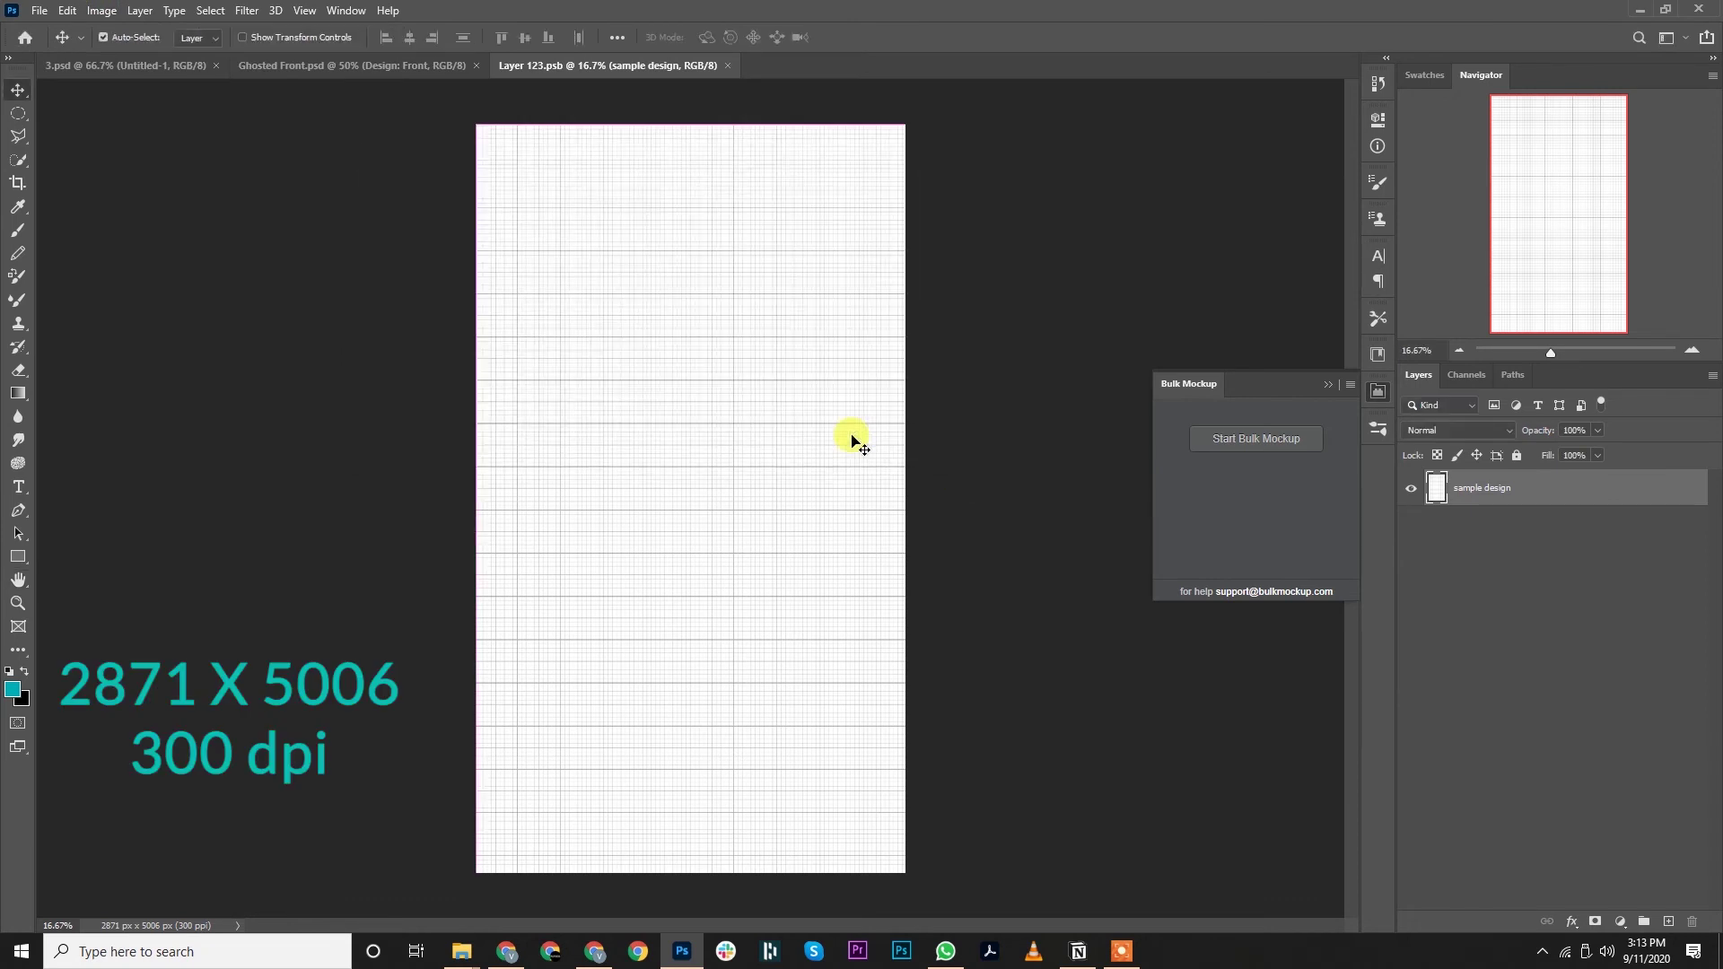
key("ctrl+w")
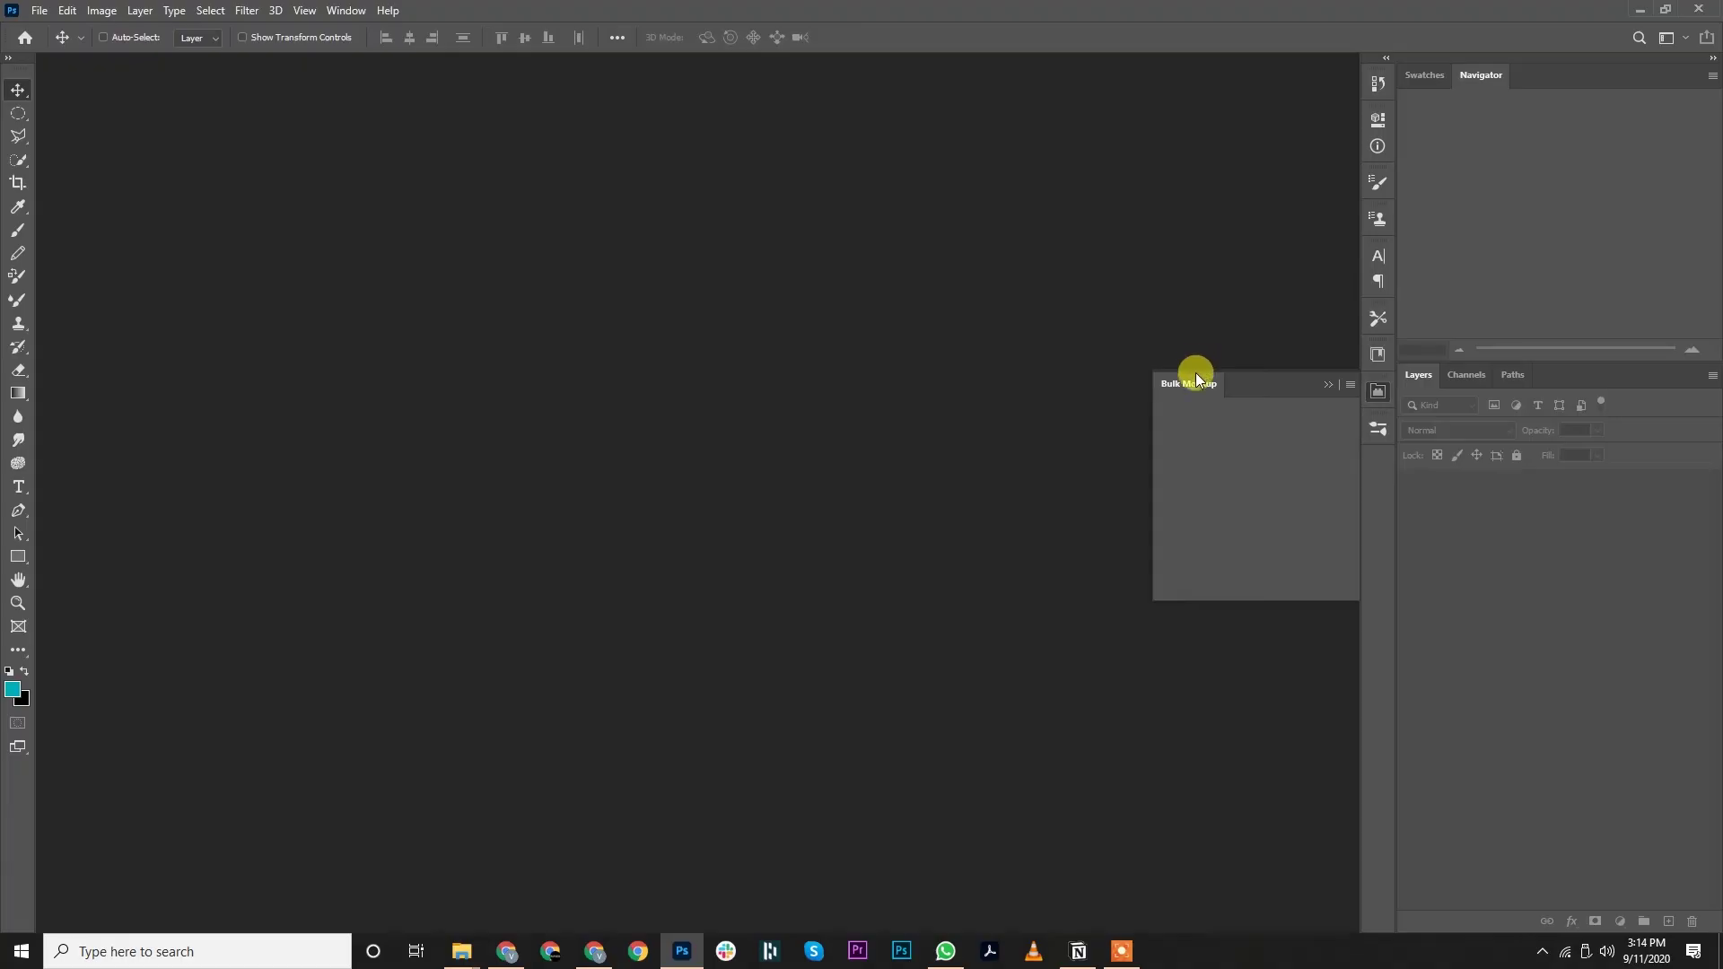
- Start Bulk Mockup, examine the File Type and Keep Aspect Ratio choices among the design resize options, and cancel the dialog
left_click(1248, 445)
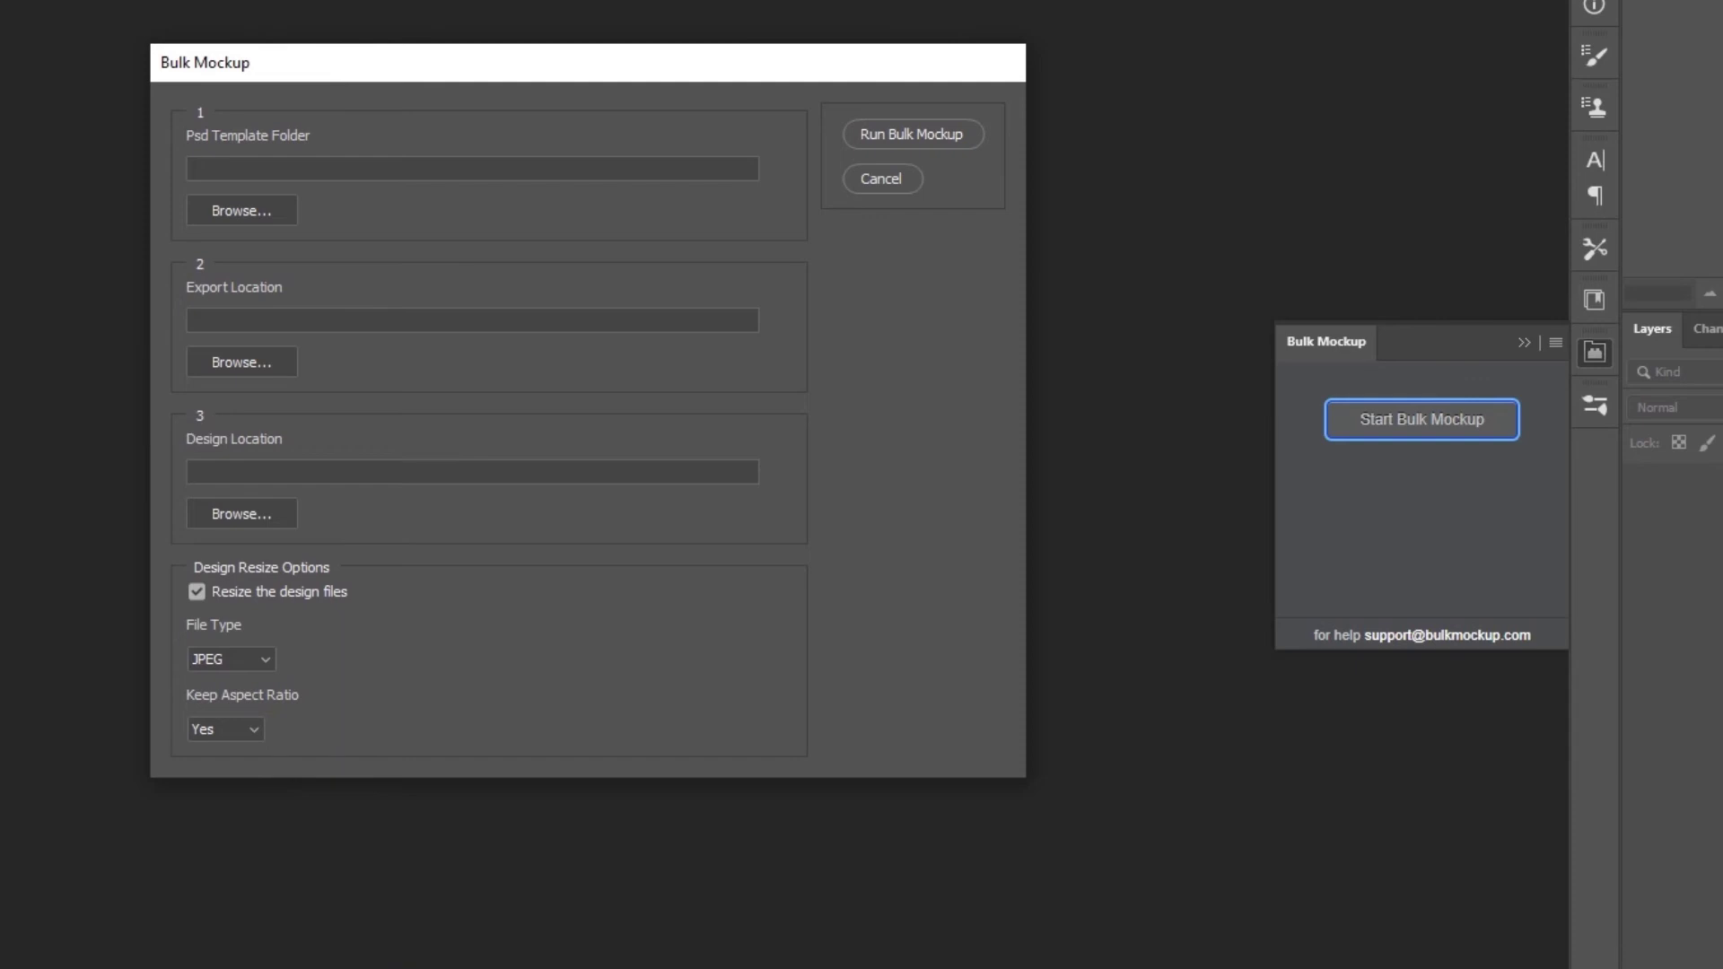
left_click(224, 660)
left_click(272, 727)
left_click(264, 670)
left_click(251, 682)
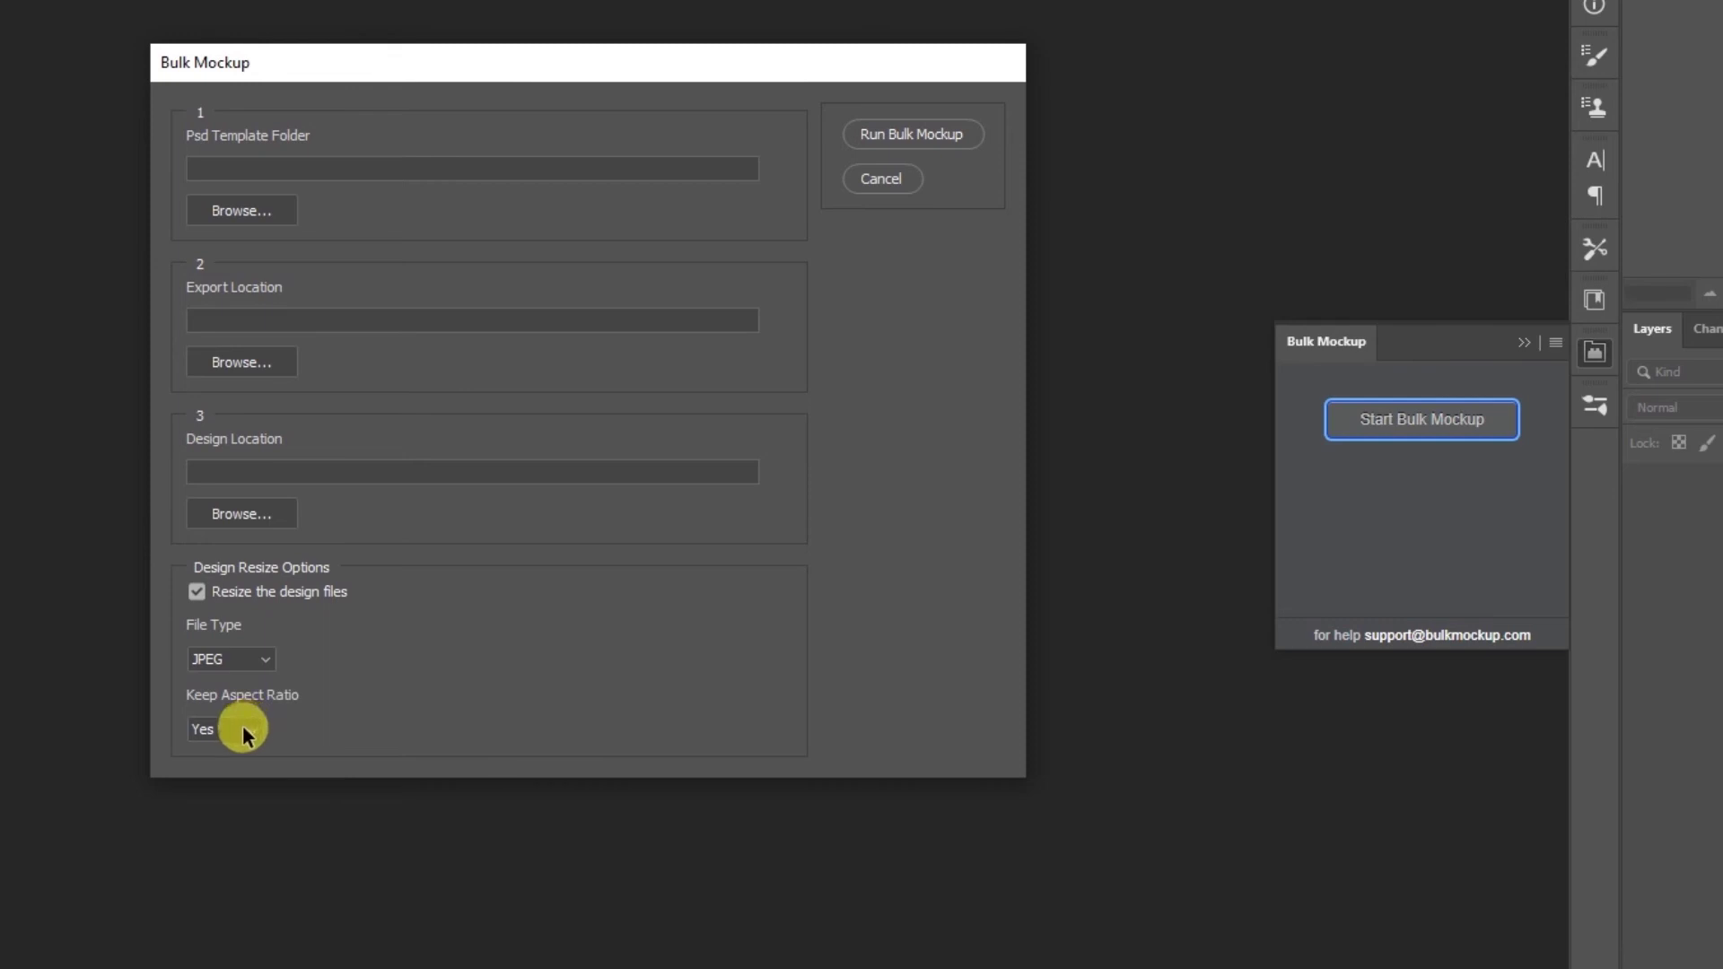
left_click(245, 733)
left_click(225, 790)
left_click(223, 730)
left_click(216, 757)
left_click(893, 182)
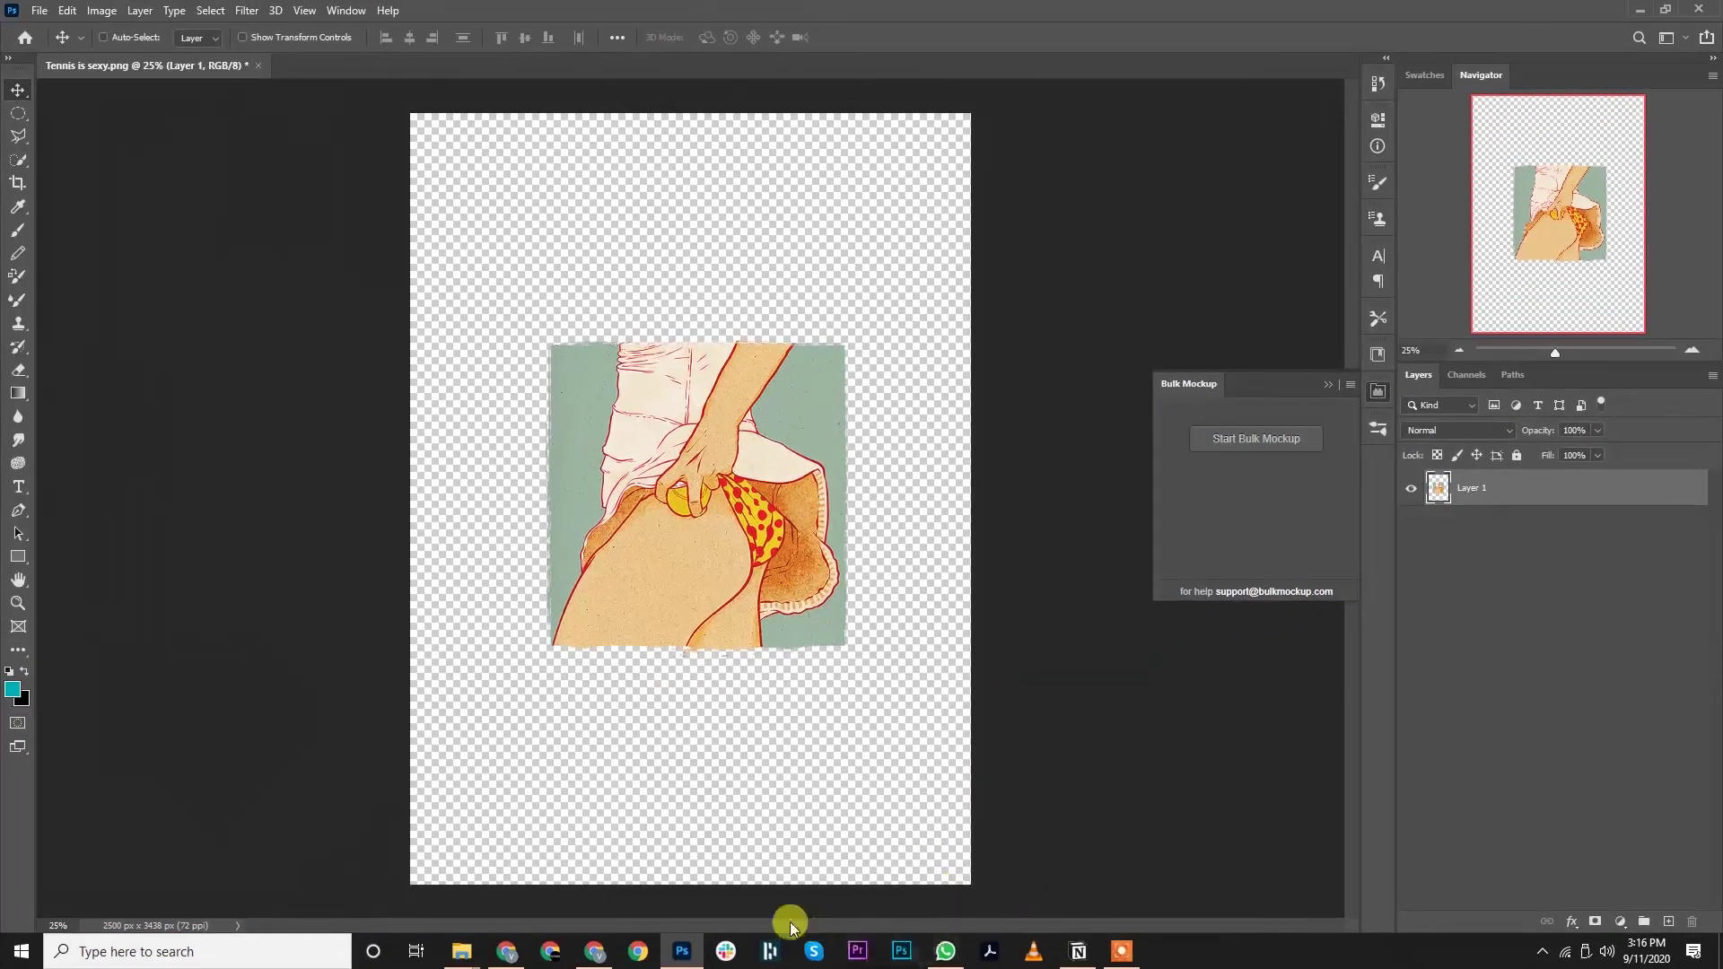
- Move the artwork in "Tennis is sexy.png" slightly upward and scale it proportionally until it nearly fills the canvas width
left_click_drag(750, 507, 750, 470)
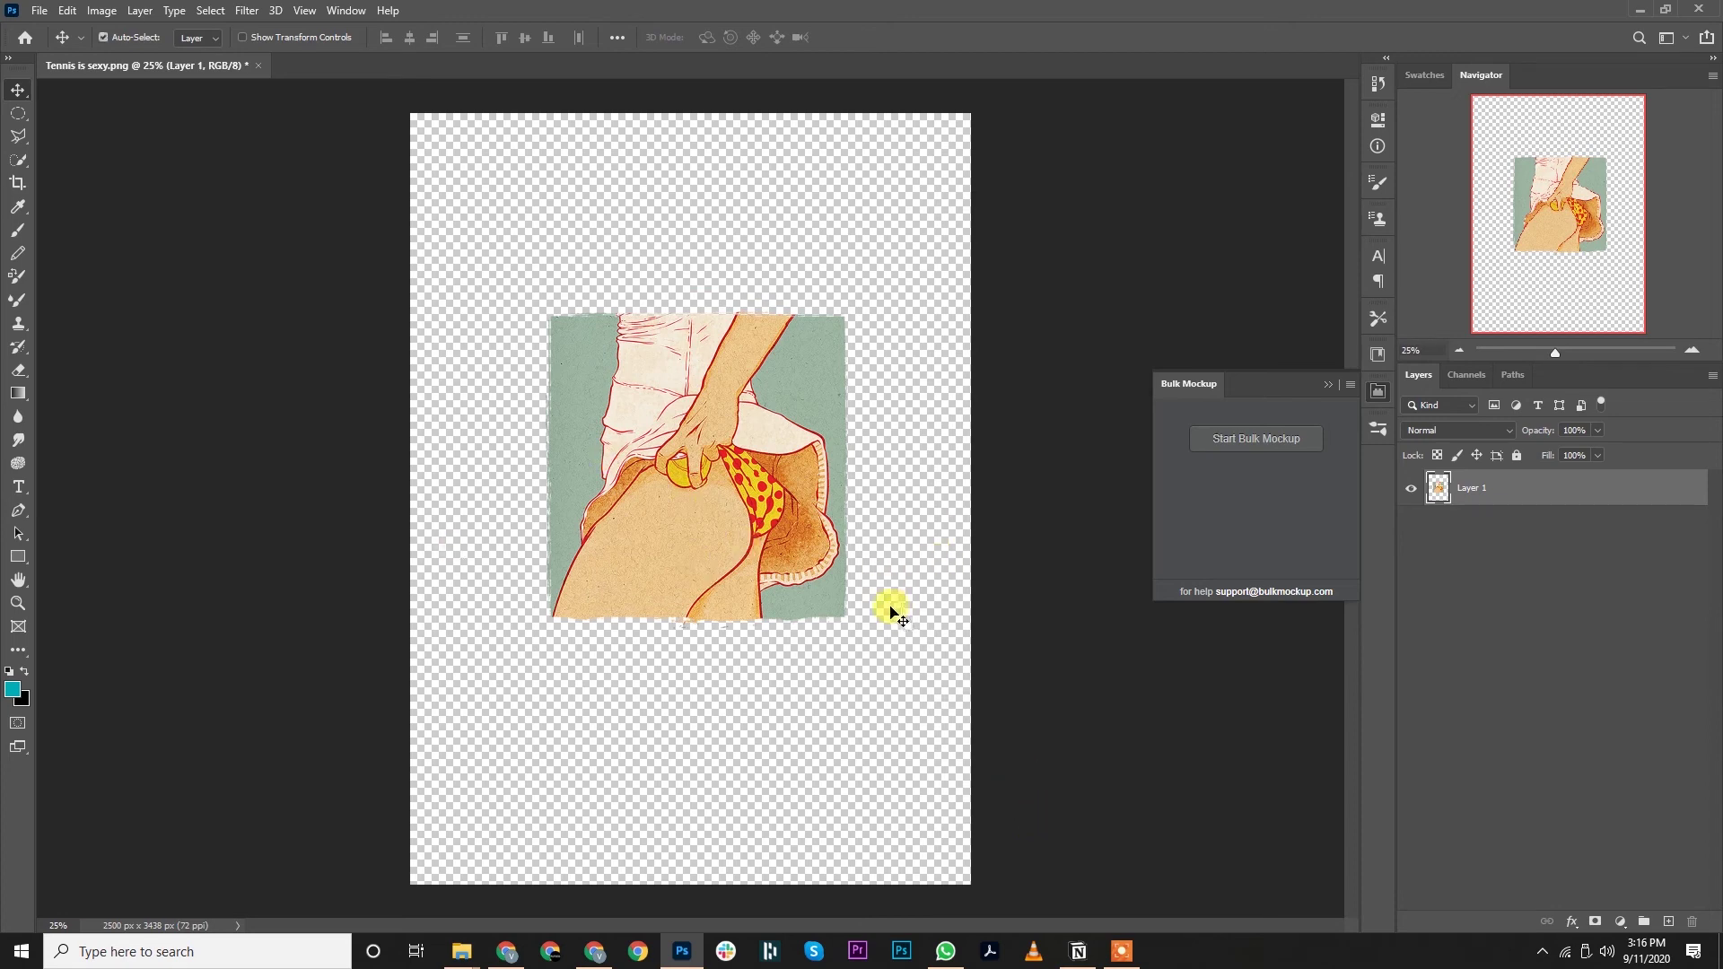
key("ctrl+t")
left_click_drag(697, 311, 697, 178)
left_click_drag(746, 238, 761, 323)
key("Return")
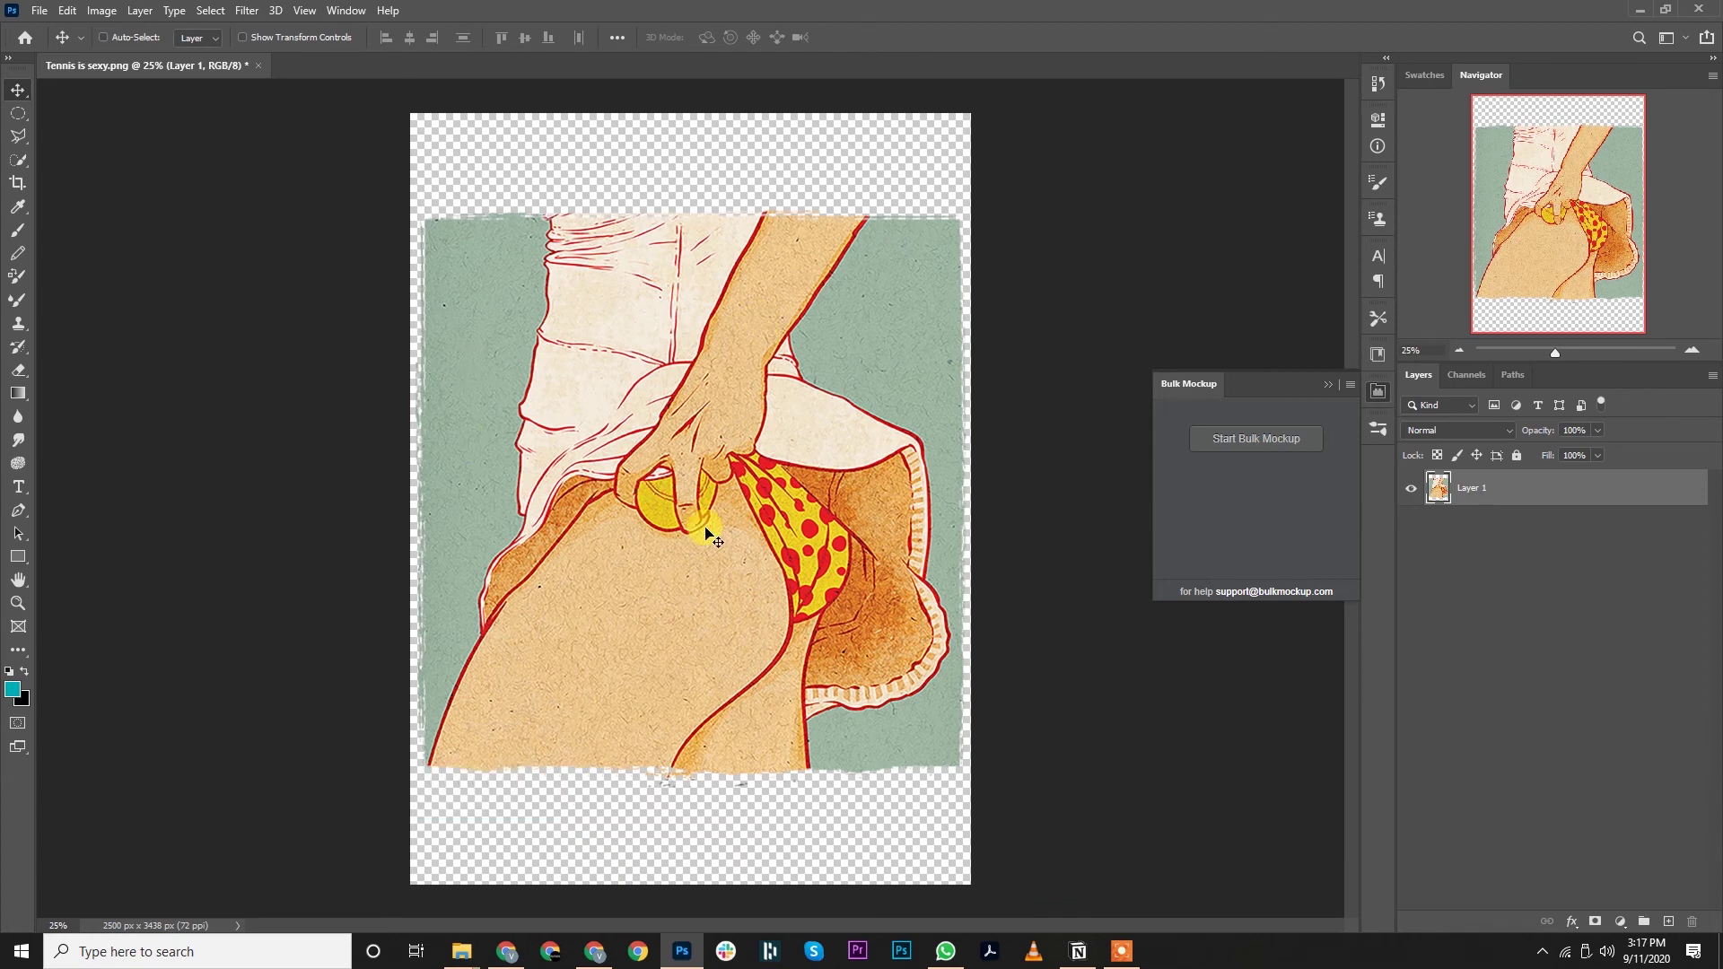
- Stretch the artwork to about 136% height without keeping its proportions so it fills the canvas height, undo the stretch, and close the file
key("ctrl+t")
left_click_drag(688, 214, 693, 105)
left_click_drag(690, 765, 677, 899)
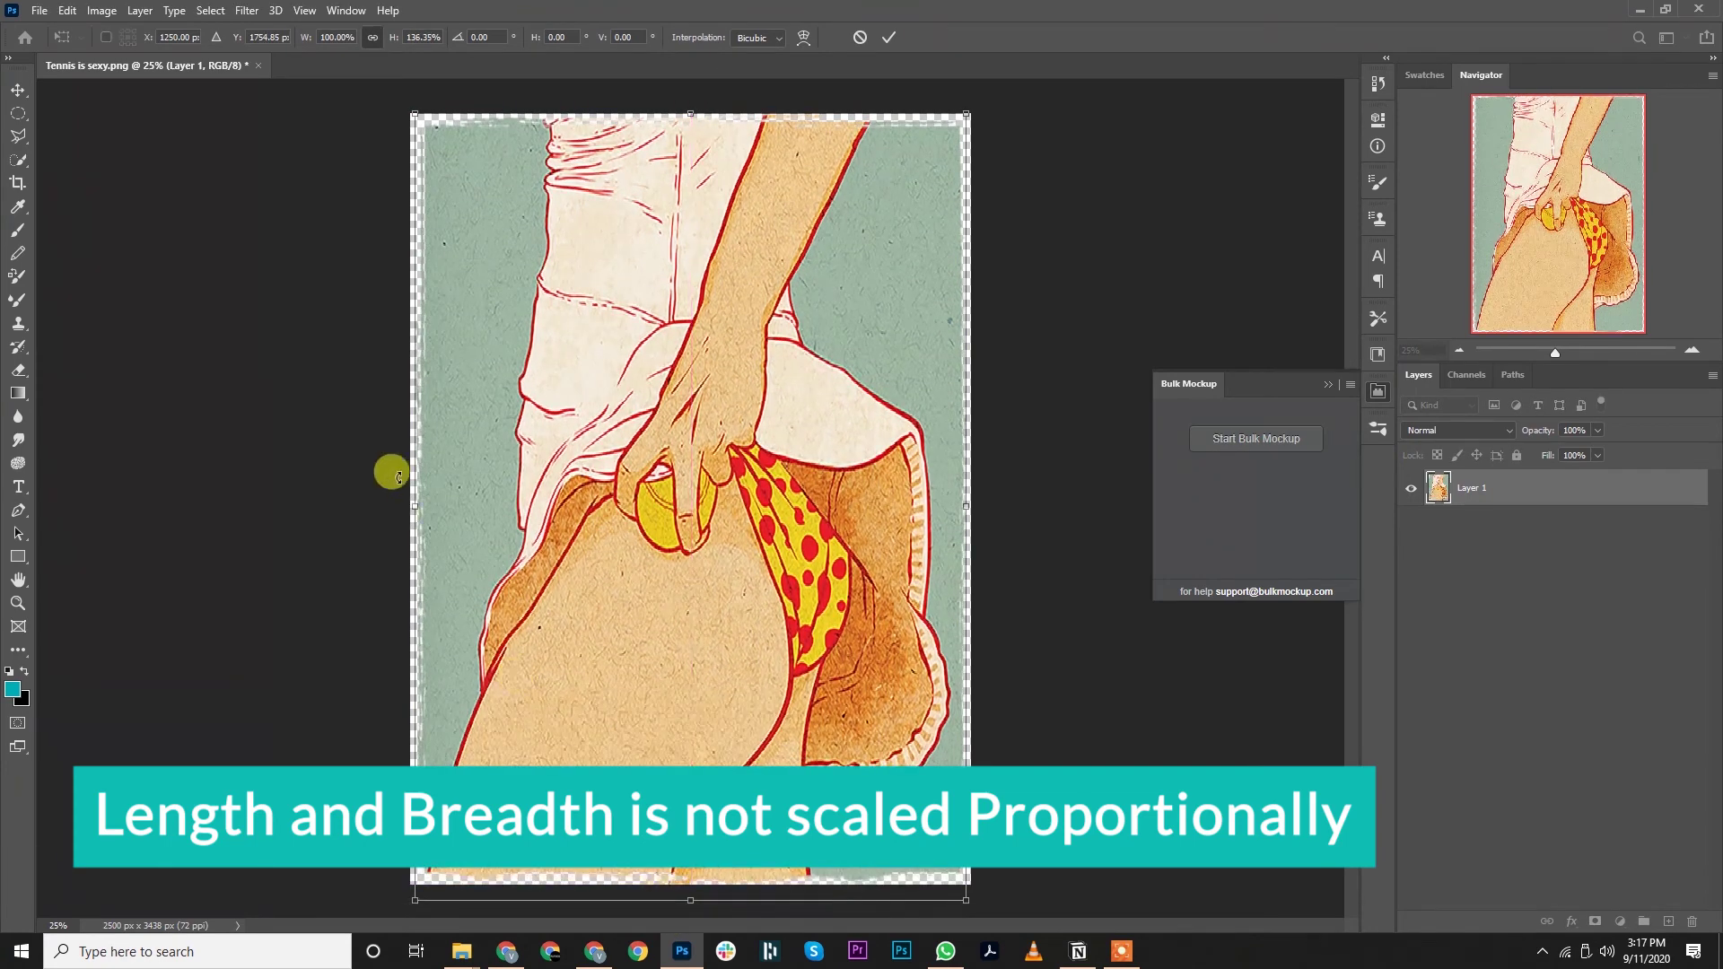
key("Return")
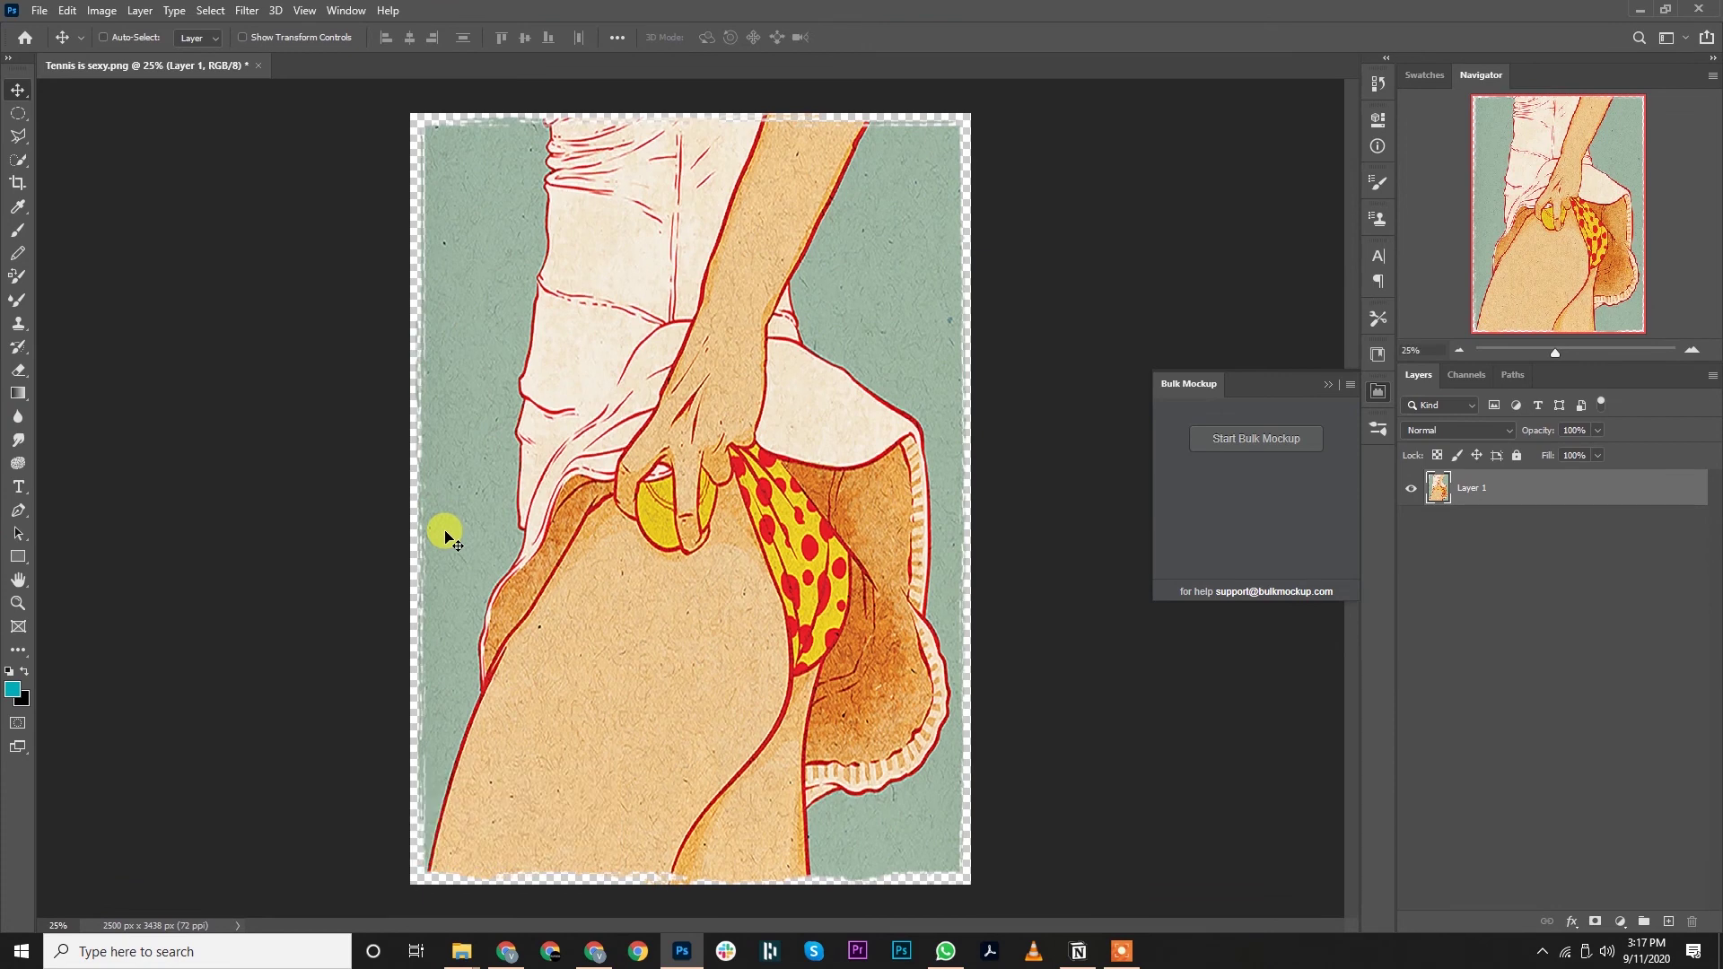
key("ctrl")
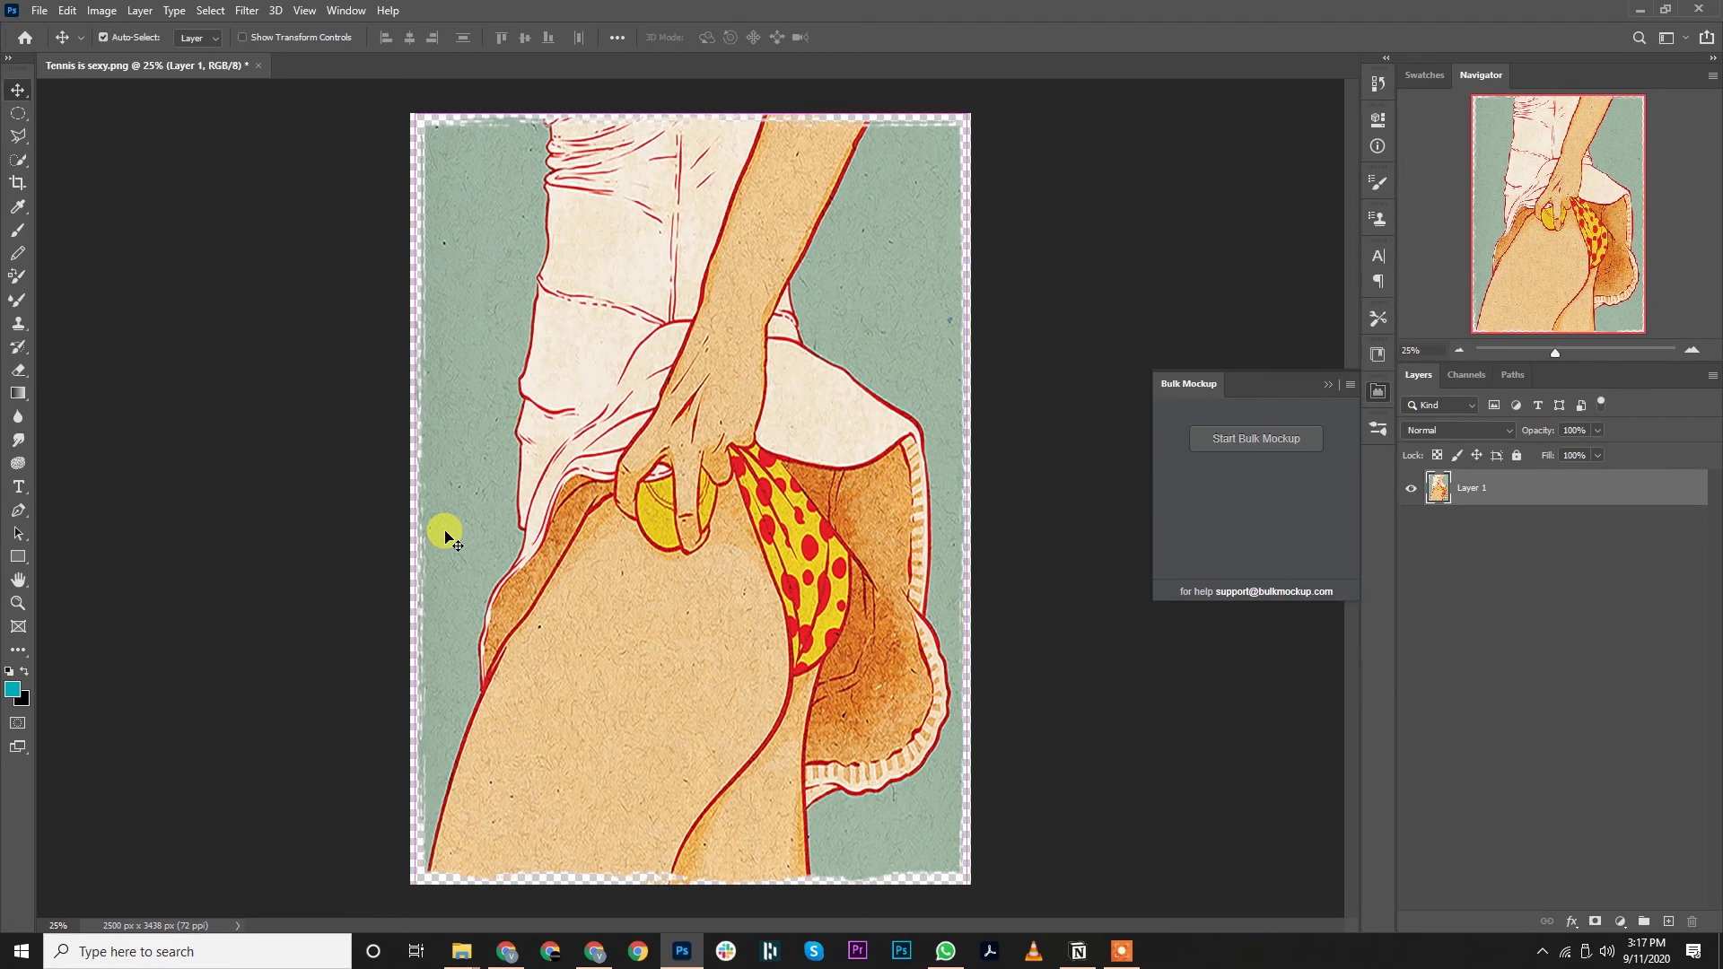
key("ctrl+z")
key("ctrl+w")
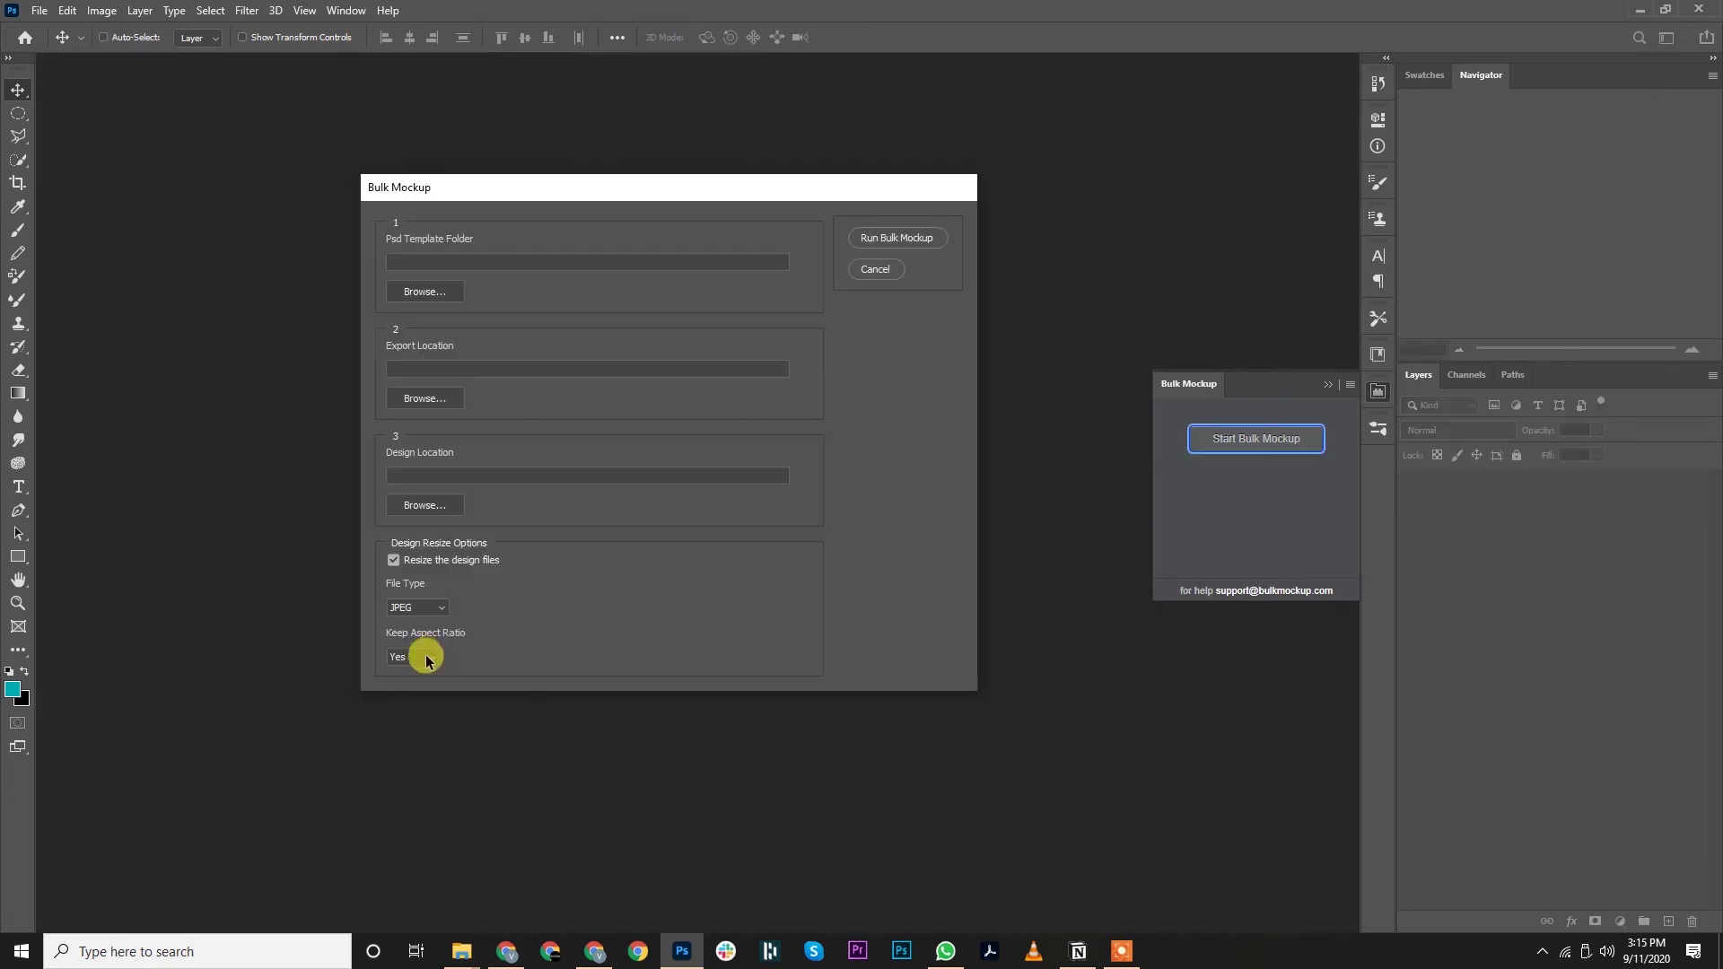
- Examine the Keep Aspect Ratio choices in the Bulk Mockup dialog and keep the option at Yes
left_click(427, 660)
left_click(416, 692)
left_click(411, 662)
left_click(410, 677)
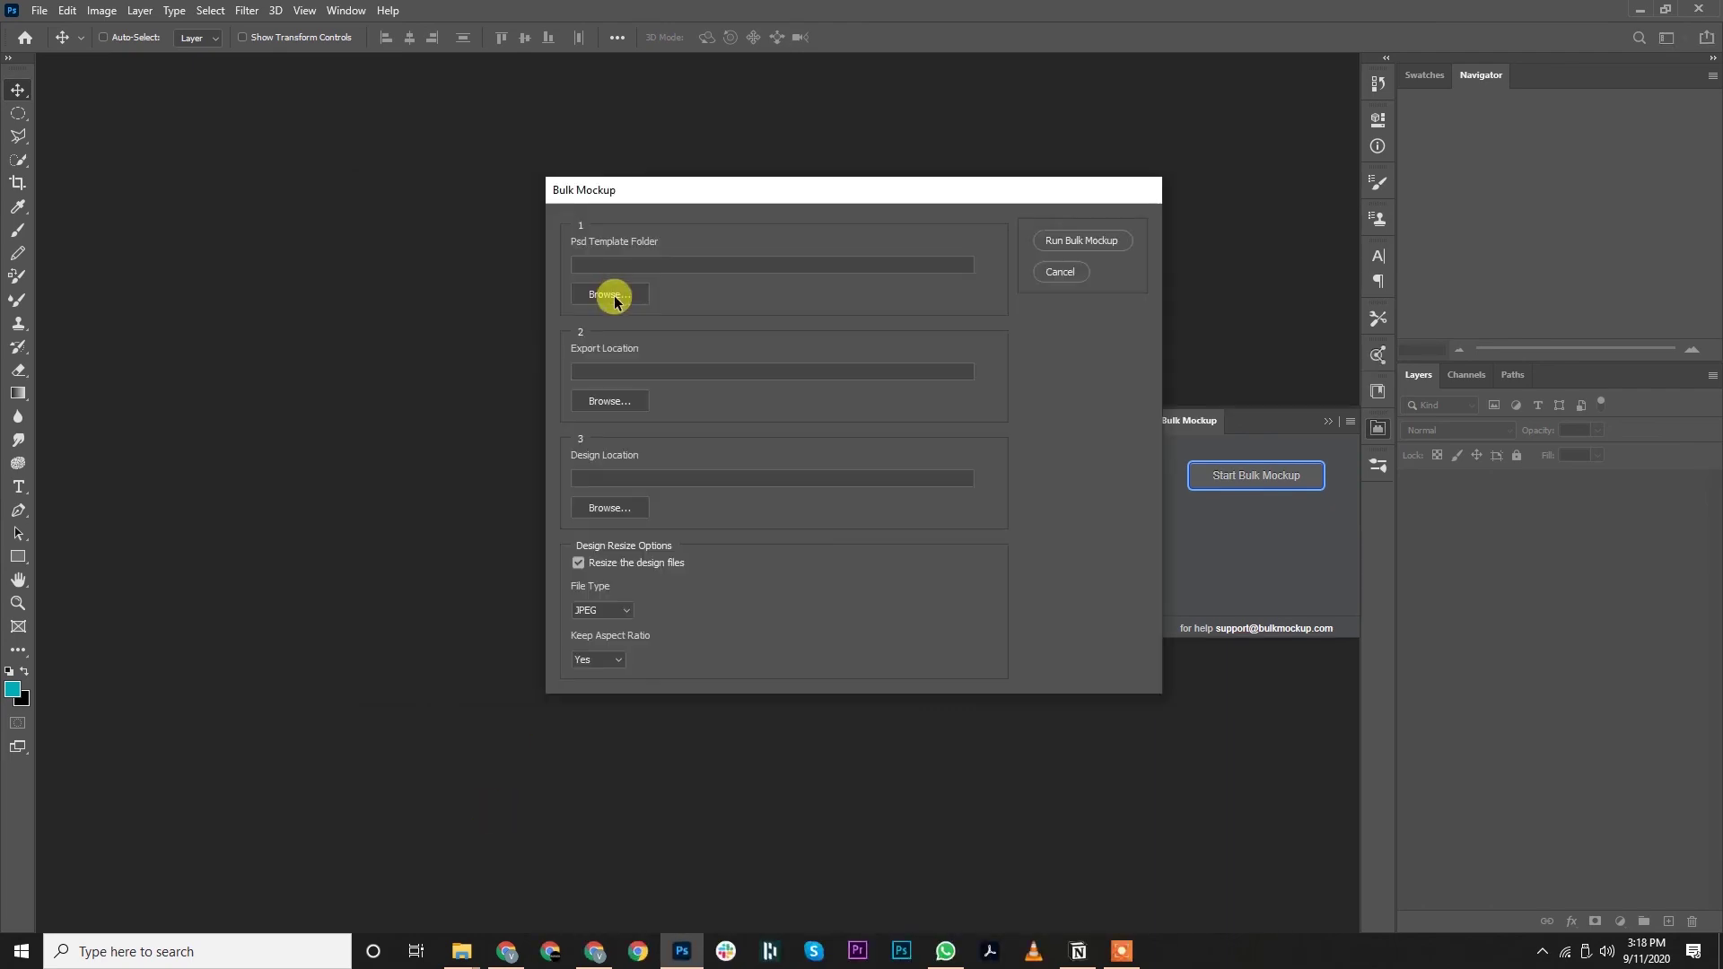
- Set the template, export and design locations to the Mockup Template, Export and Design folders inside "Demo with resize"
left_click(610, 293)
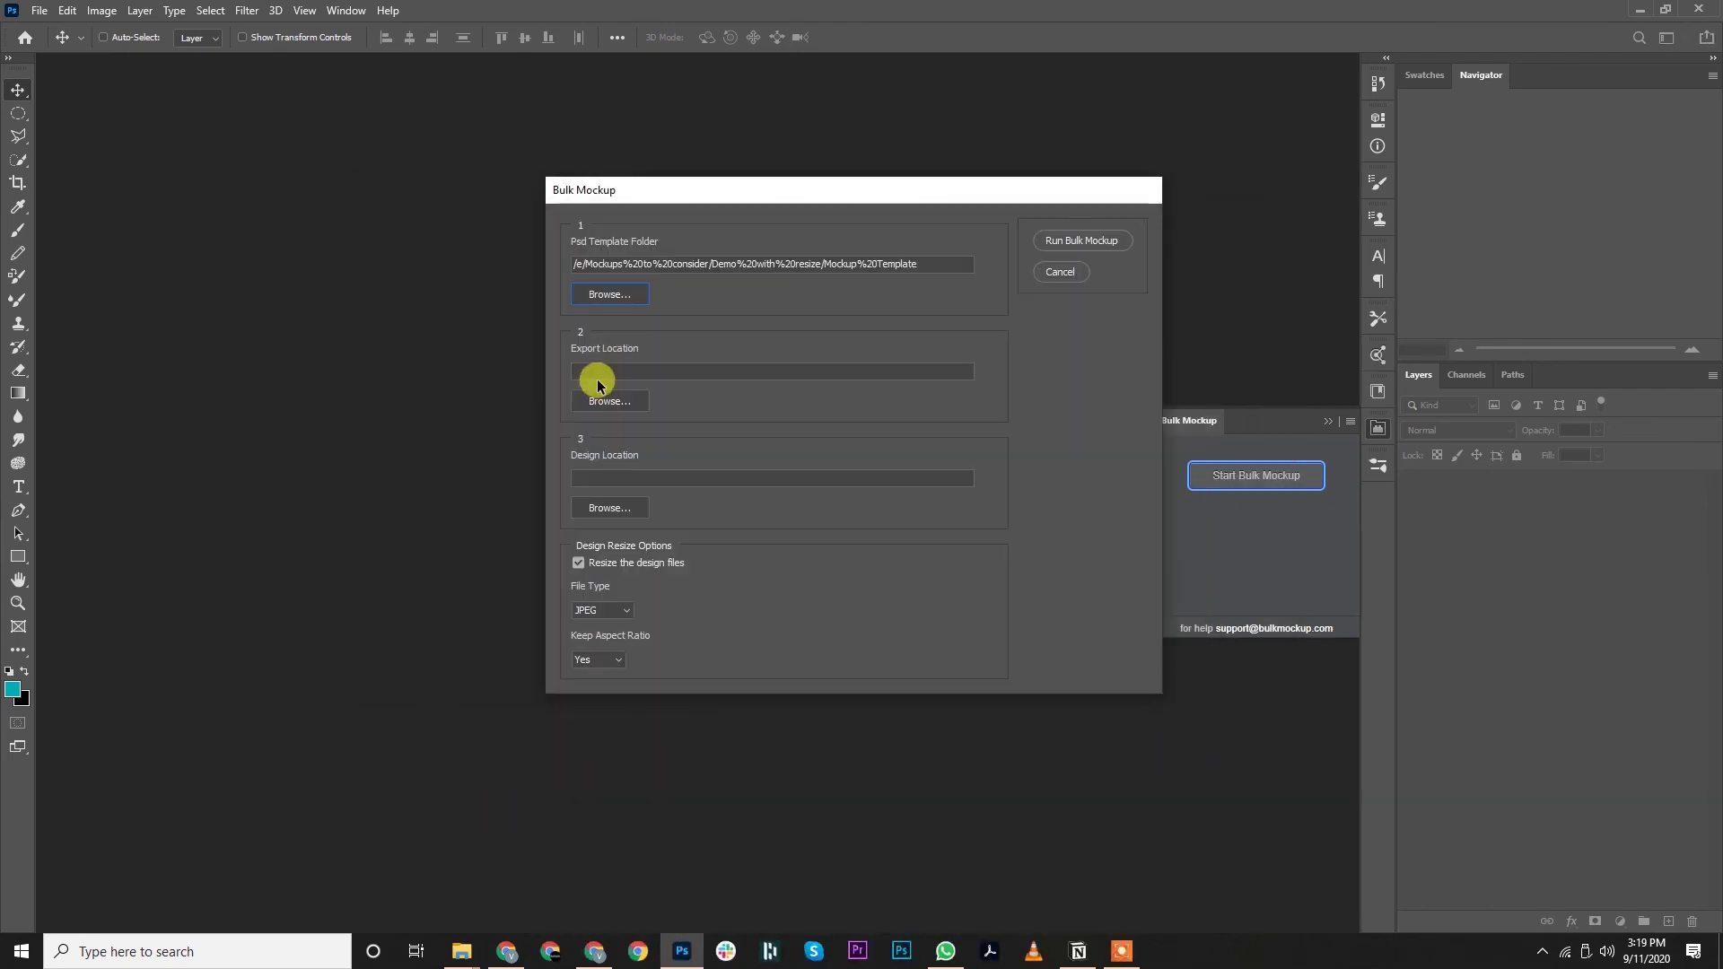
left_click(603, 400)
left_click(794, 238)
left_click(854, 350)
left_click(1143, 759)
left_click(610, 507)
left_click(741, 375)
key("Return")
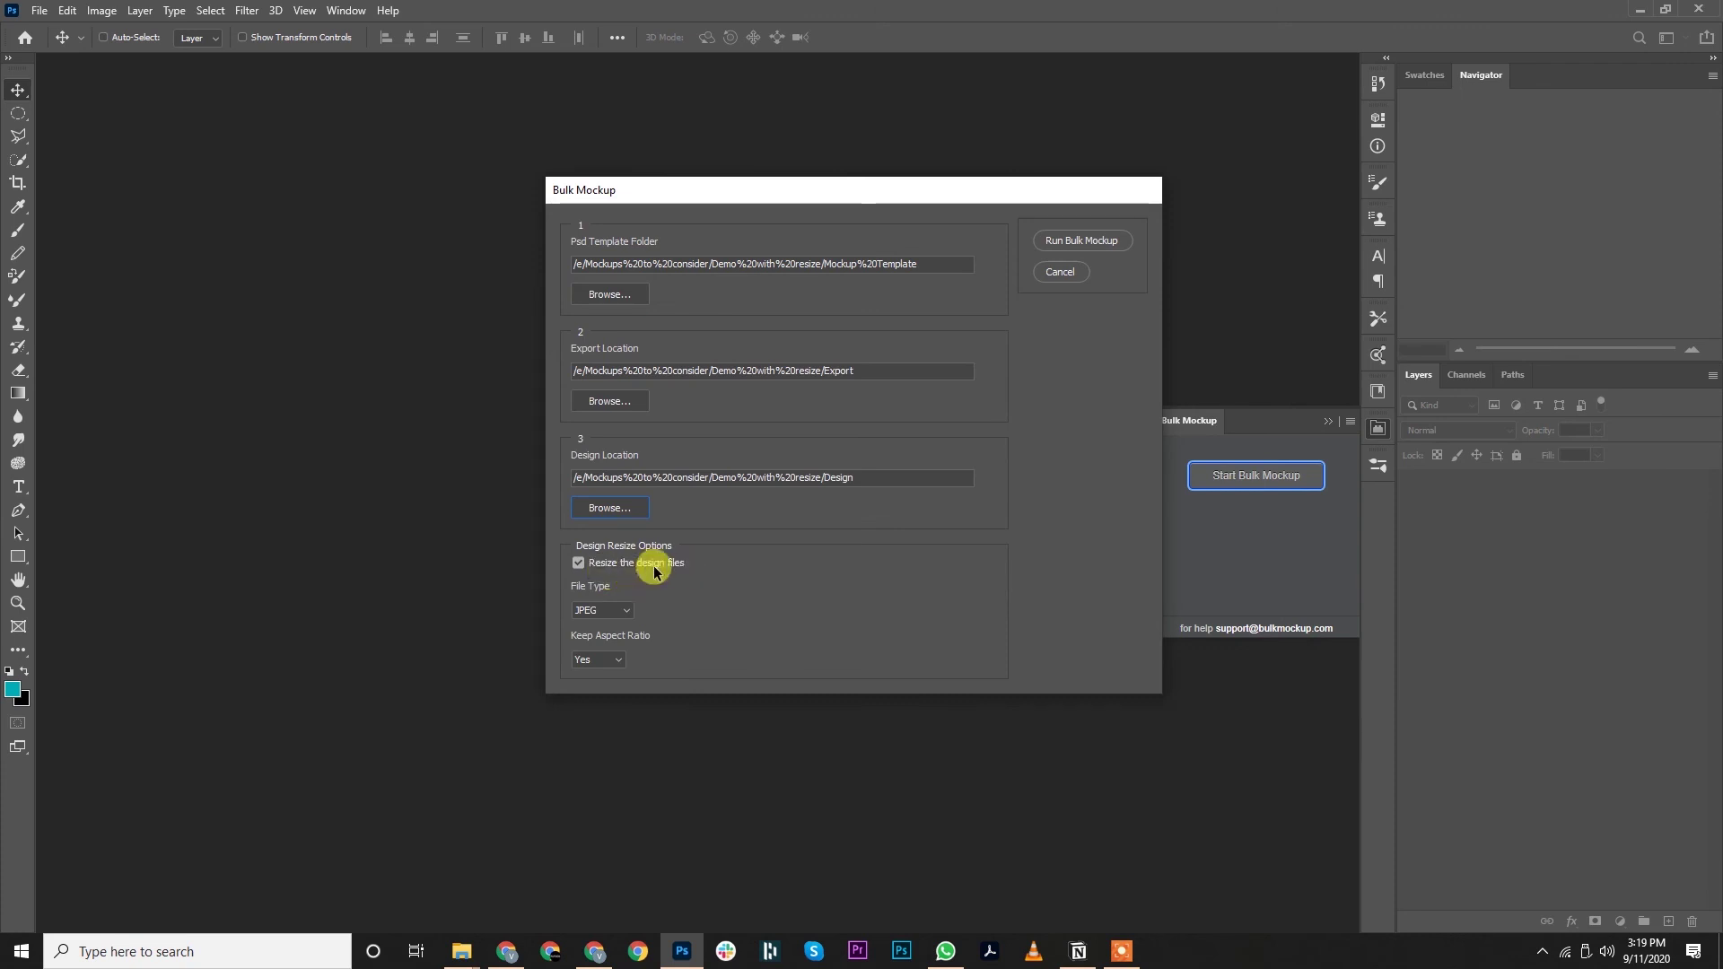
- Set the resized design file type to PNG and run Bulk Mockup with design resizing enabled
left_click(615, 609)
left_click(615, 649)
left_click(1056, 244)
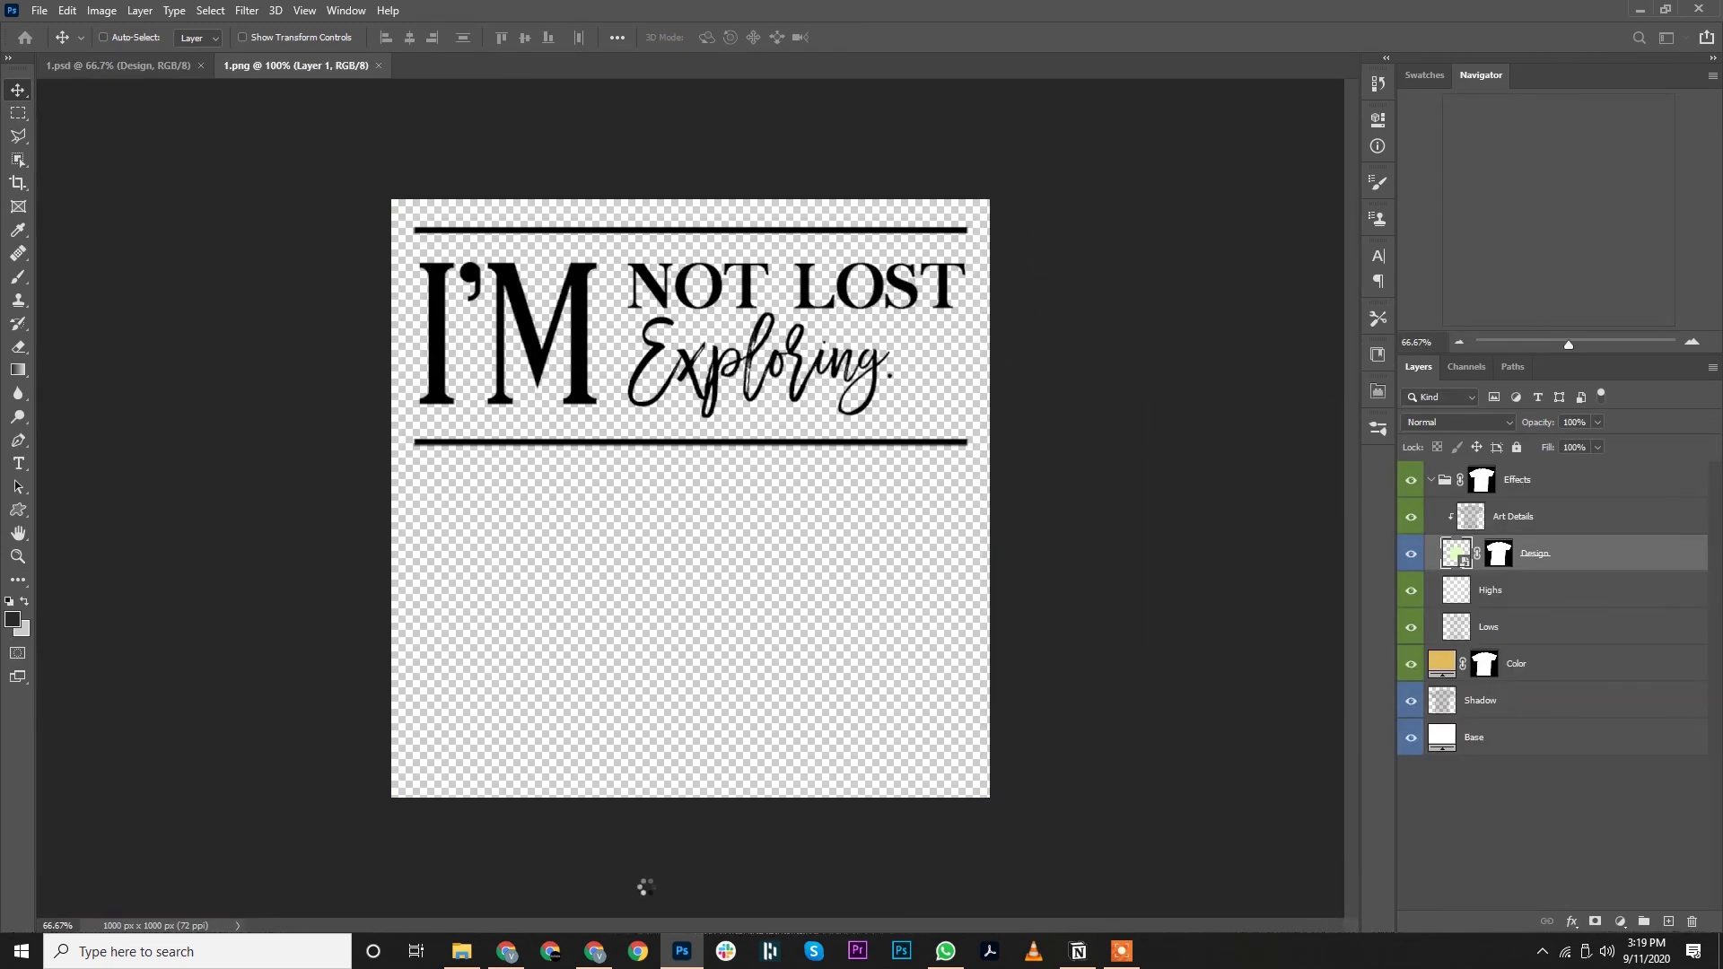
- Switch to File Explorer, place its window beside the running batch, and inspect the "1 temp resized" folder inside the Design folder
left_click(461, 951)
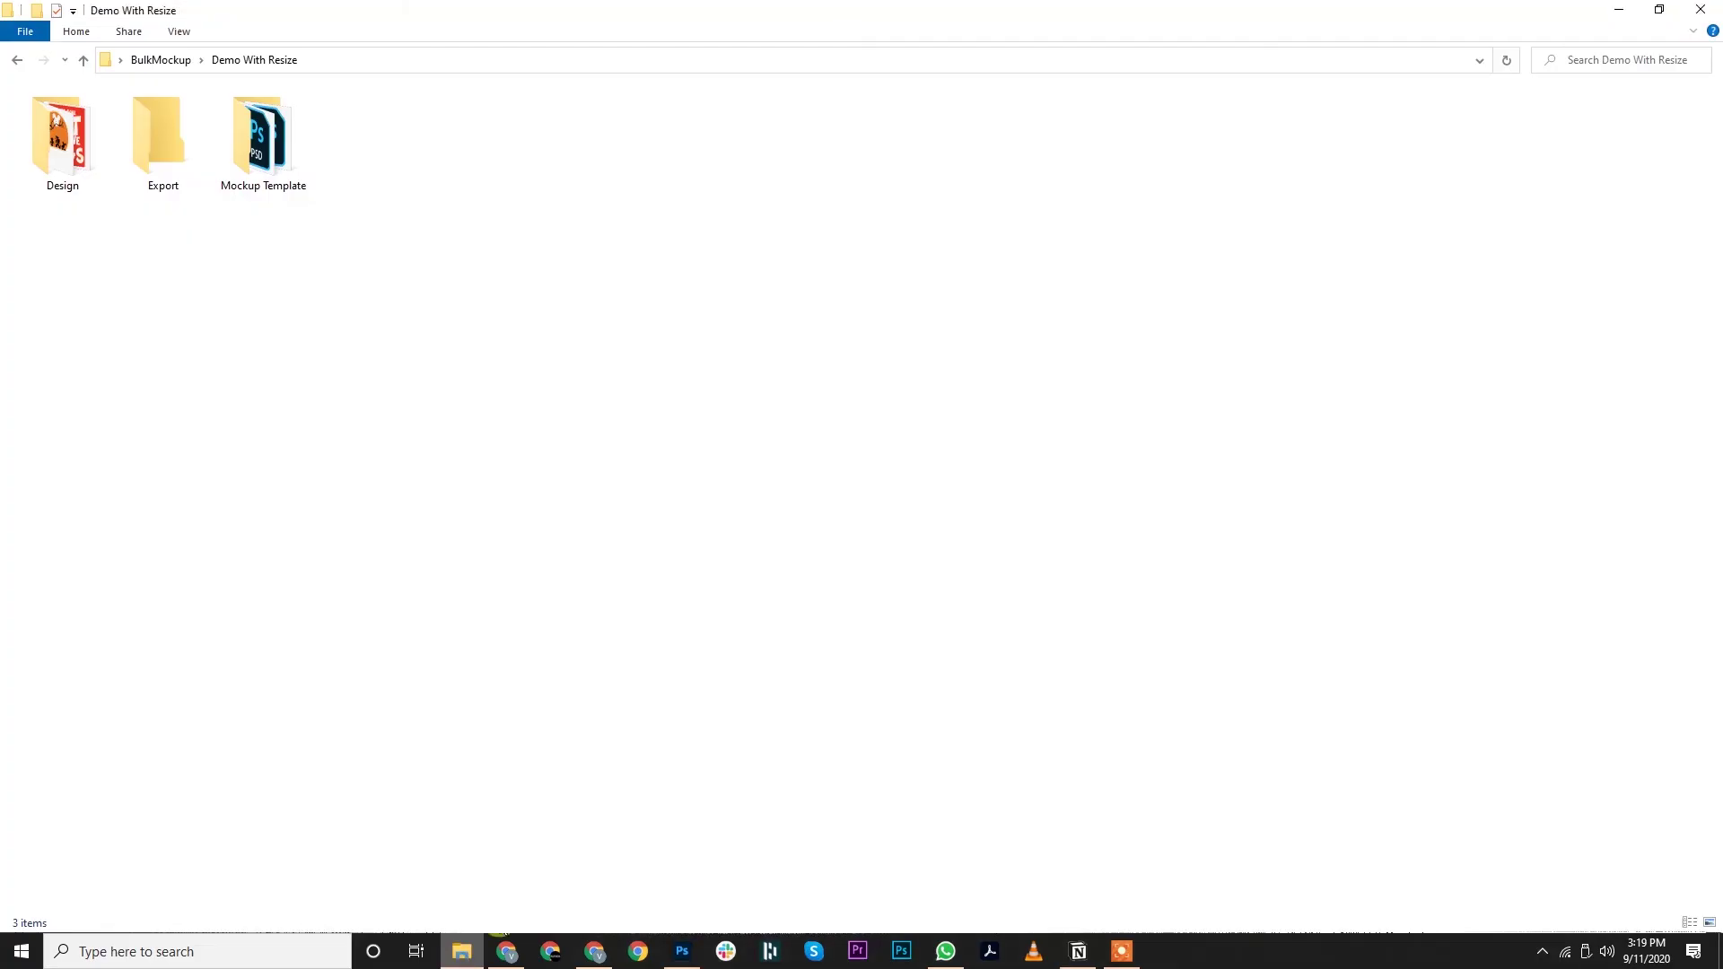
left_click_drag(1001, 11, 1266, 165)
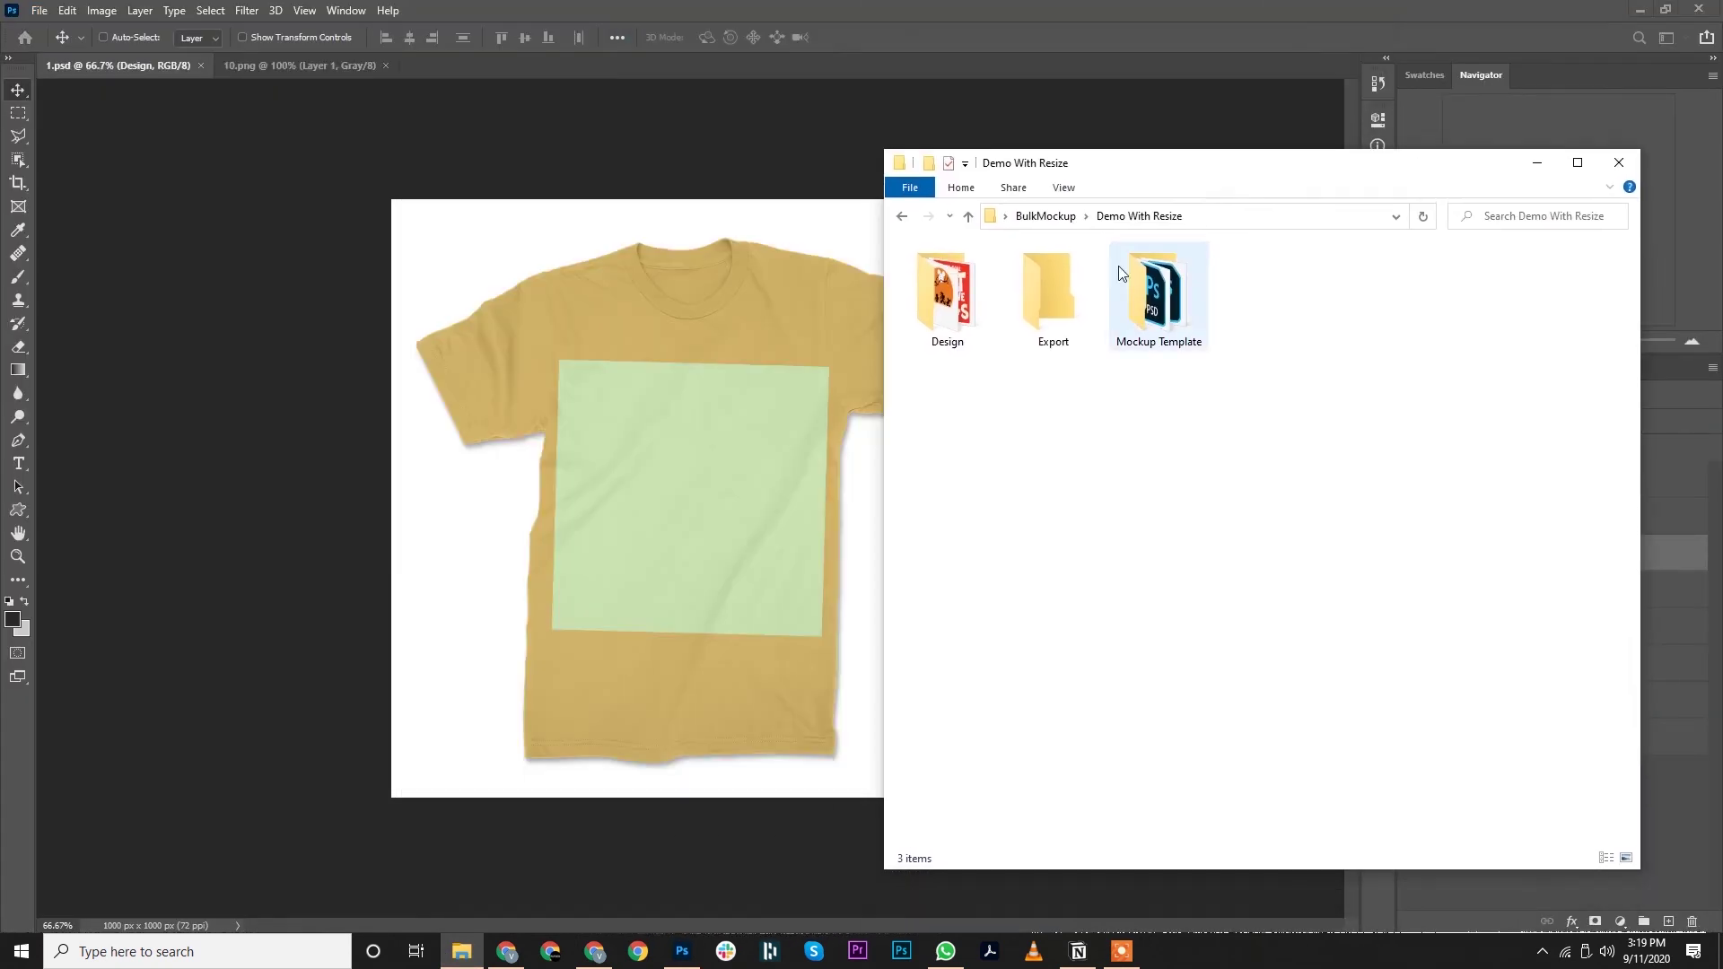
double_click(943, 318)
left_click(1164, 218)
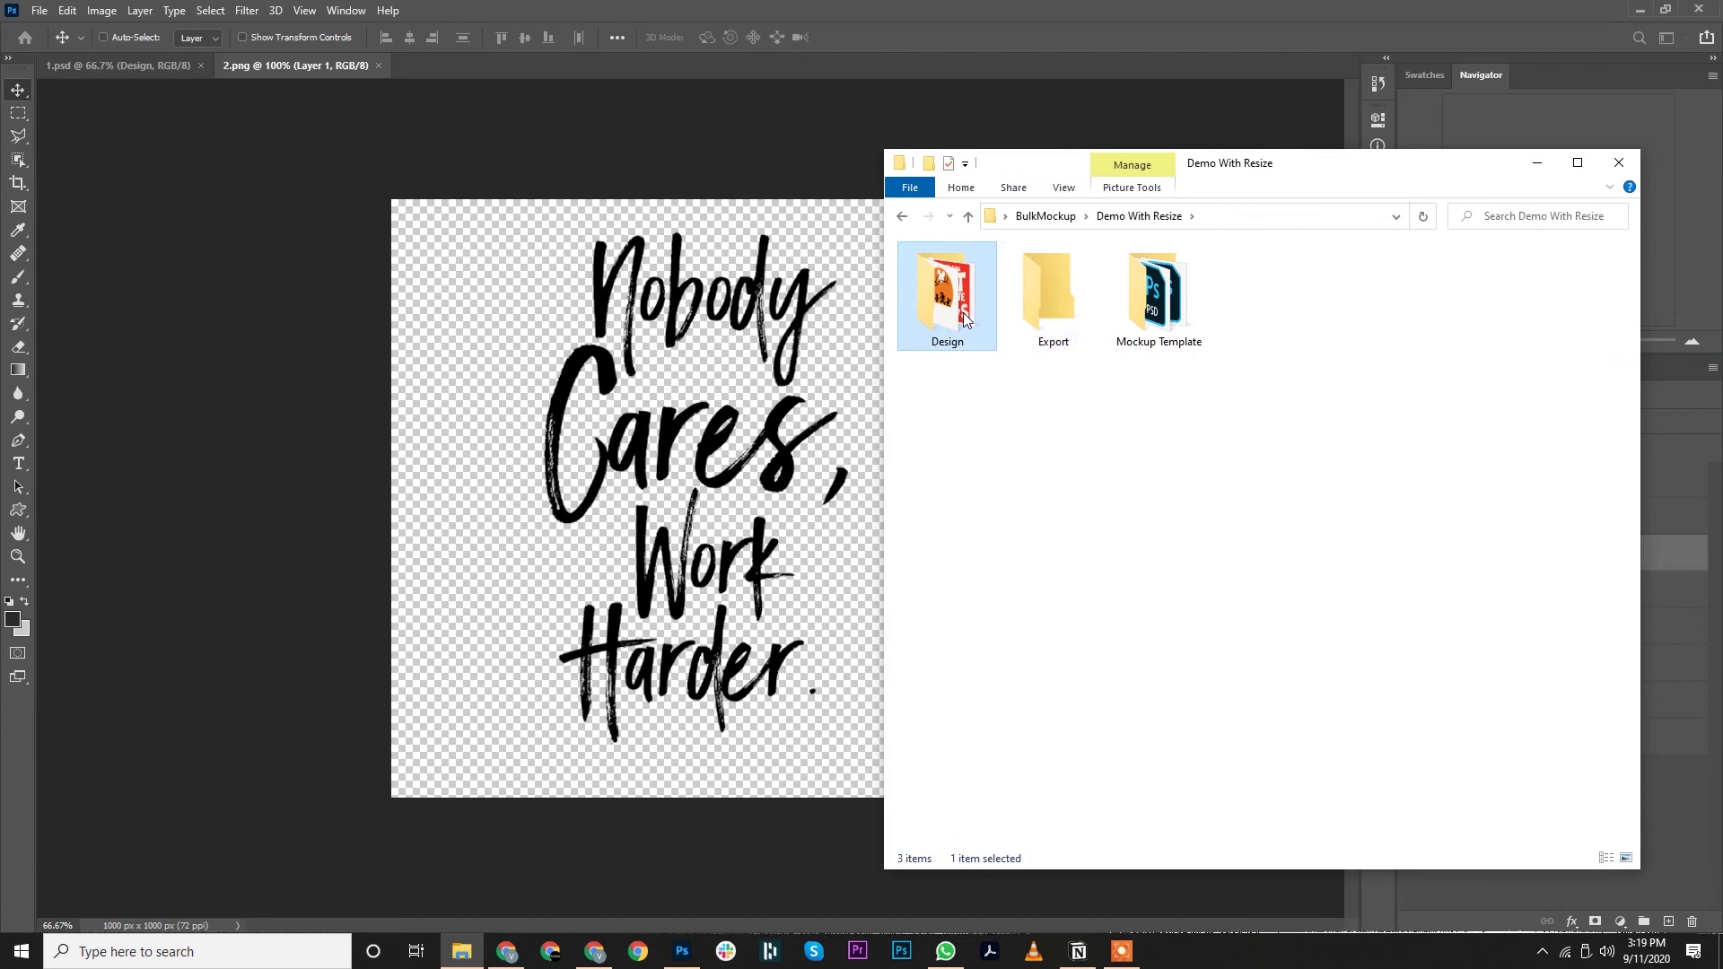
double_click(965, 320)
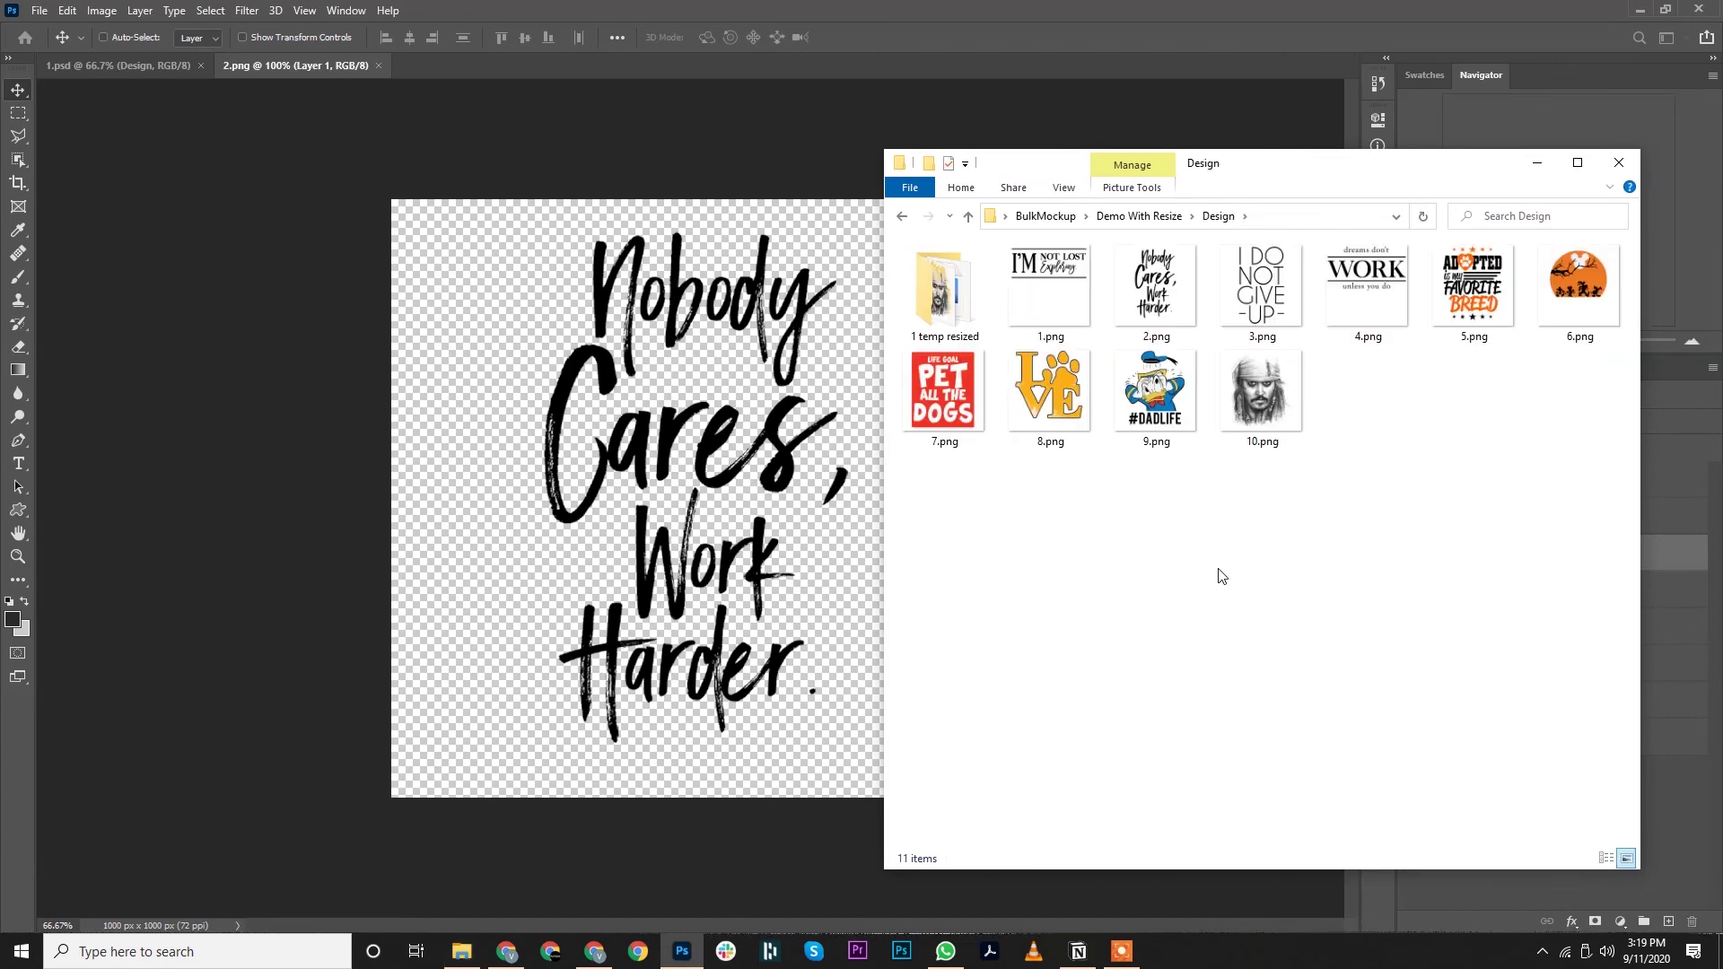
double_click(944, 305)
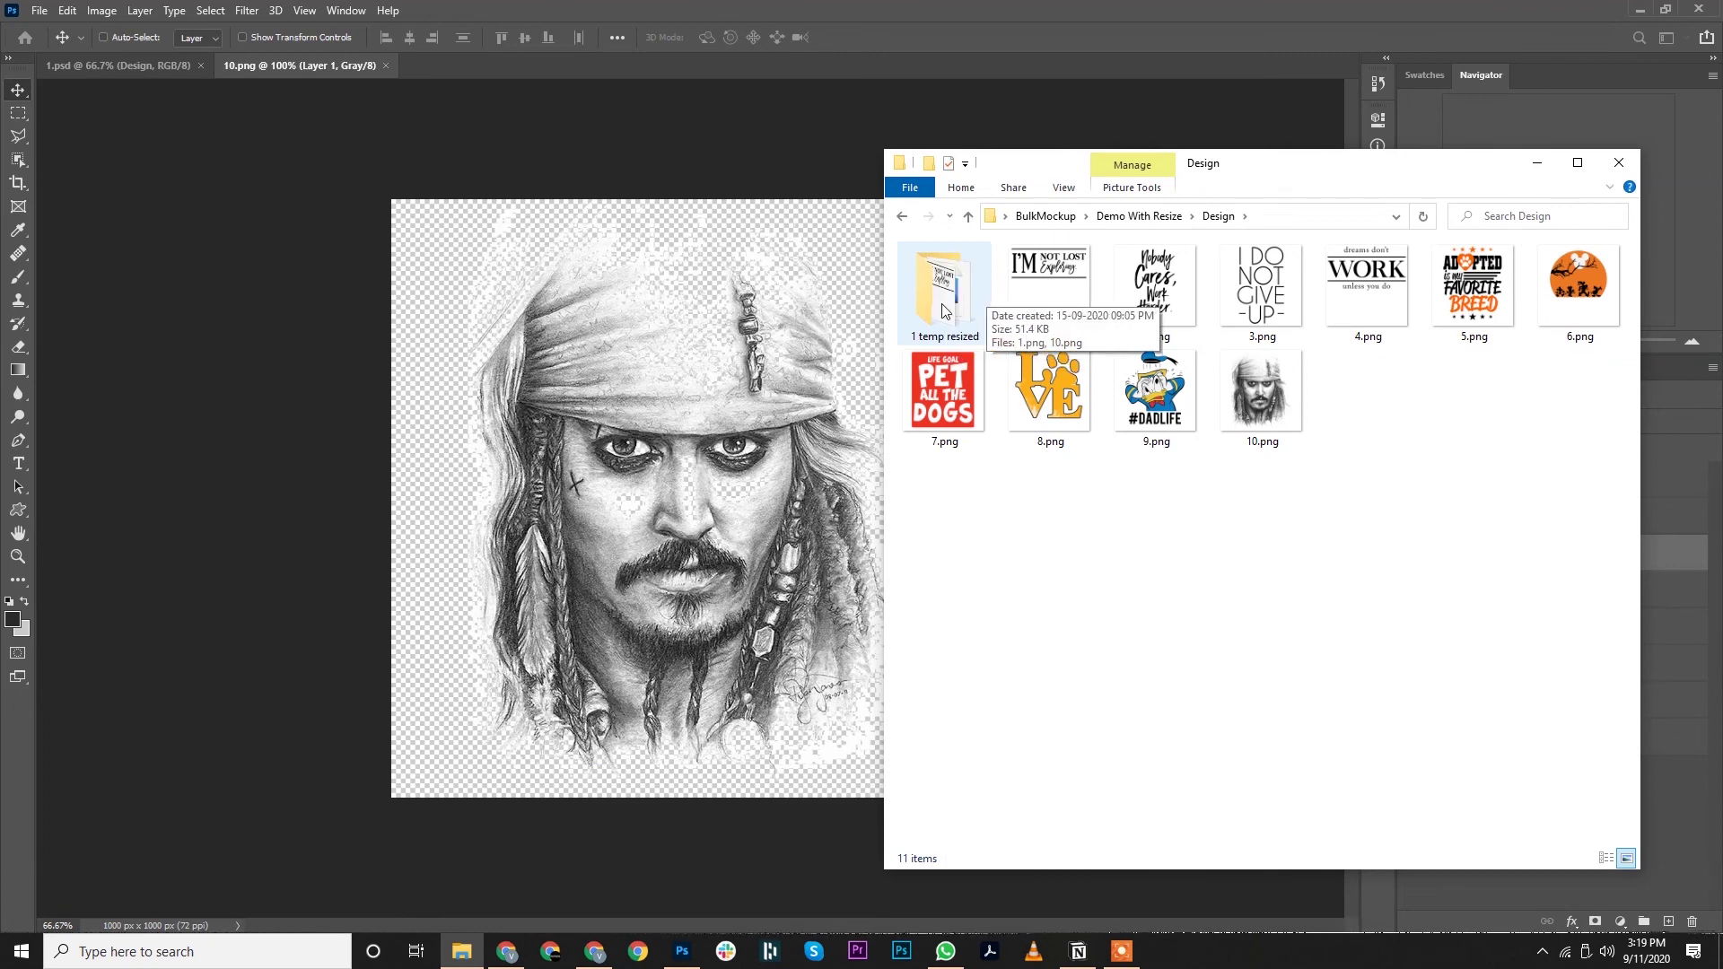
double_click(937, 314)
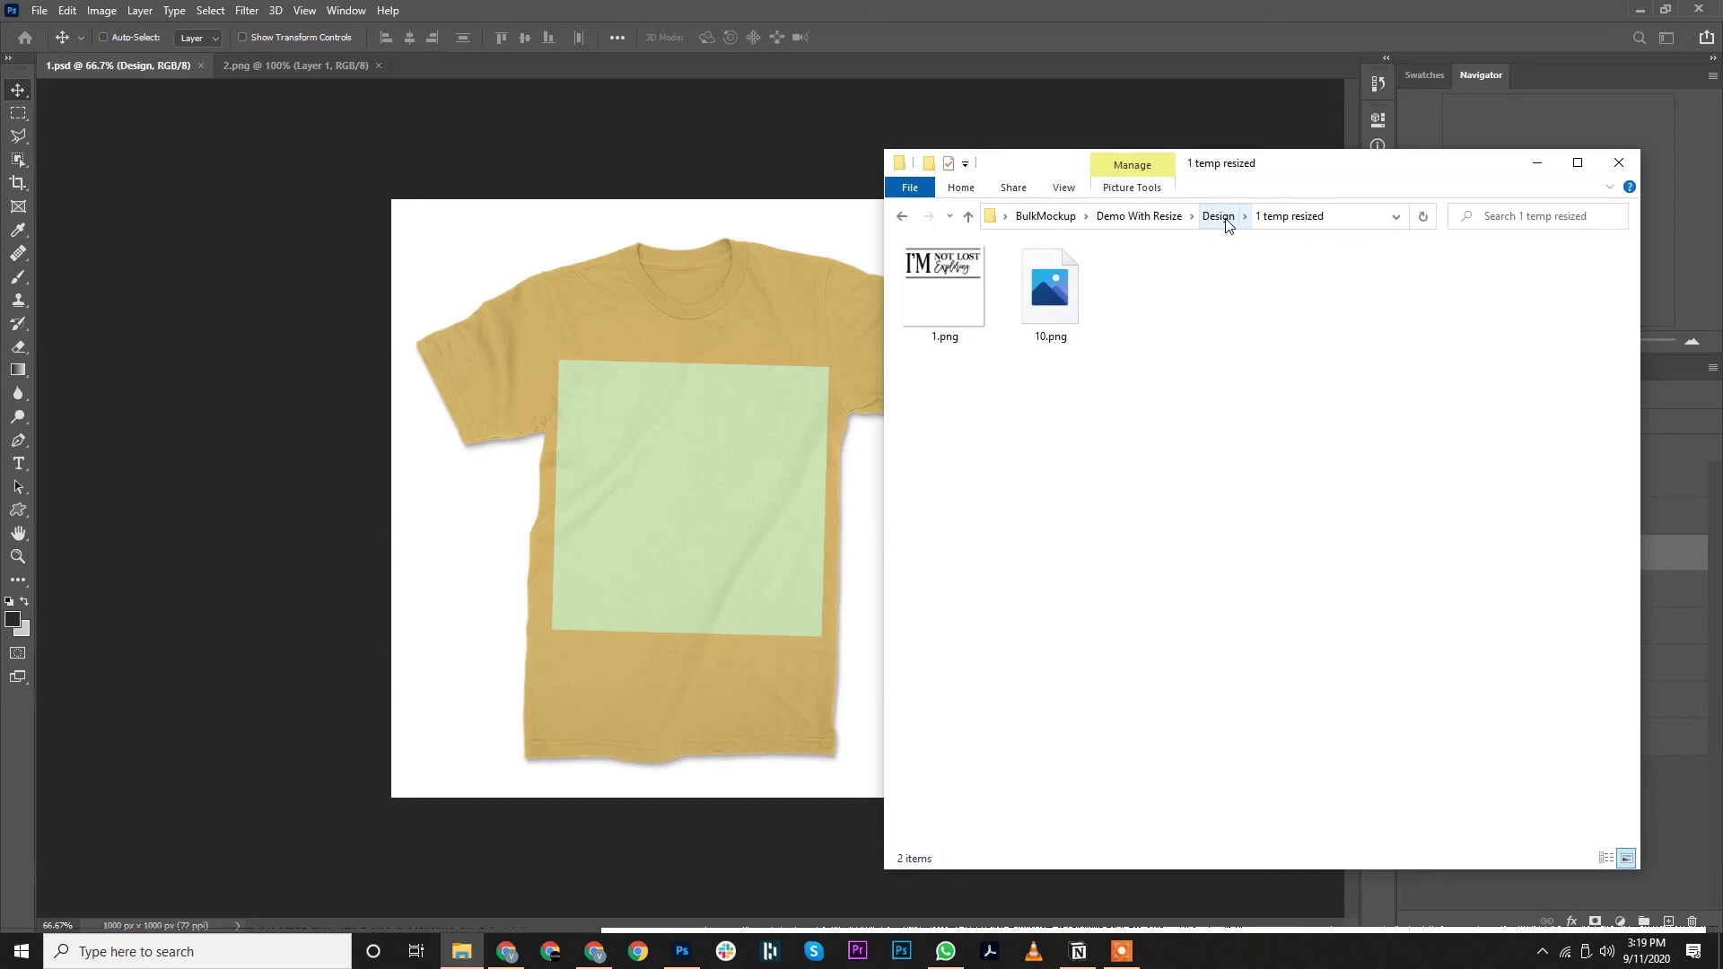
- Inspect the exported mockup folders in the Export folder, including the contents of folder 9
double_click(1068, 202)
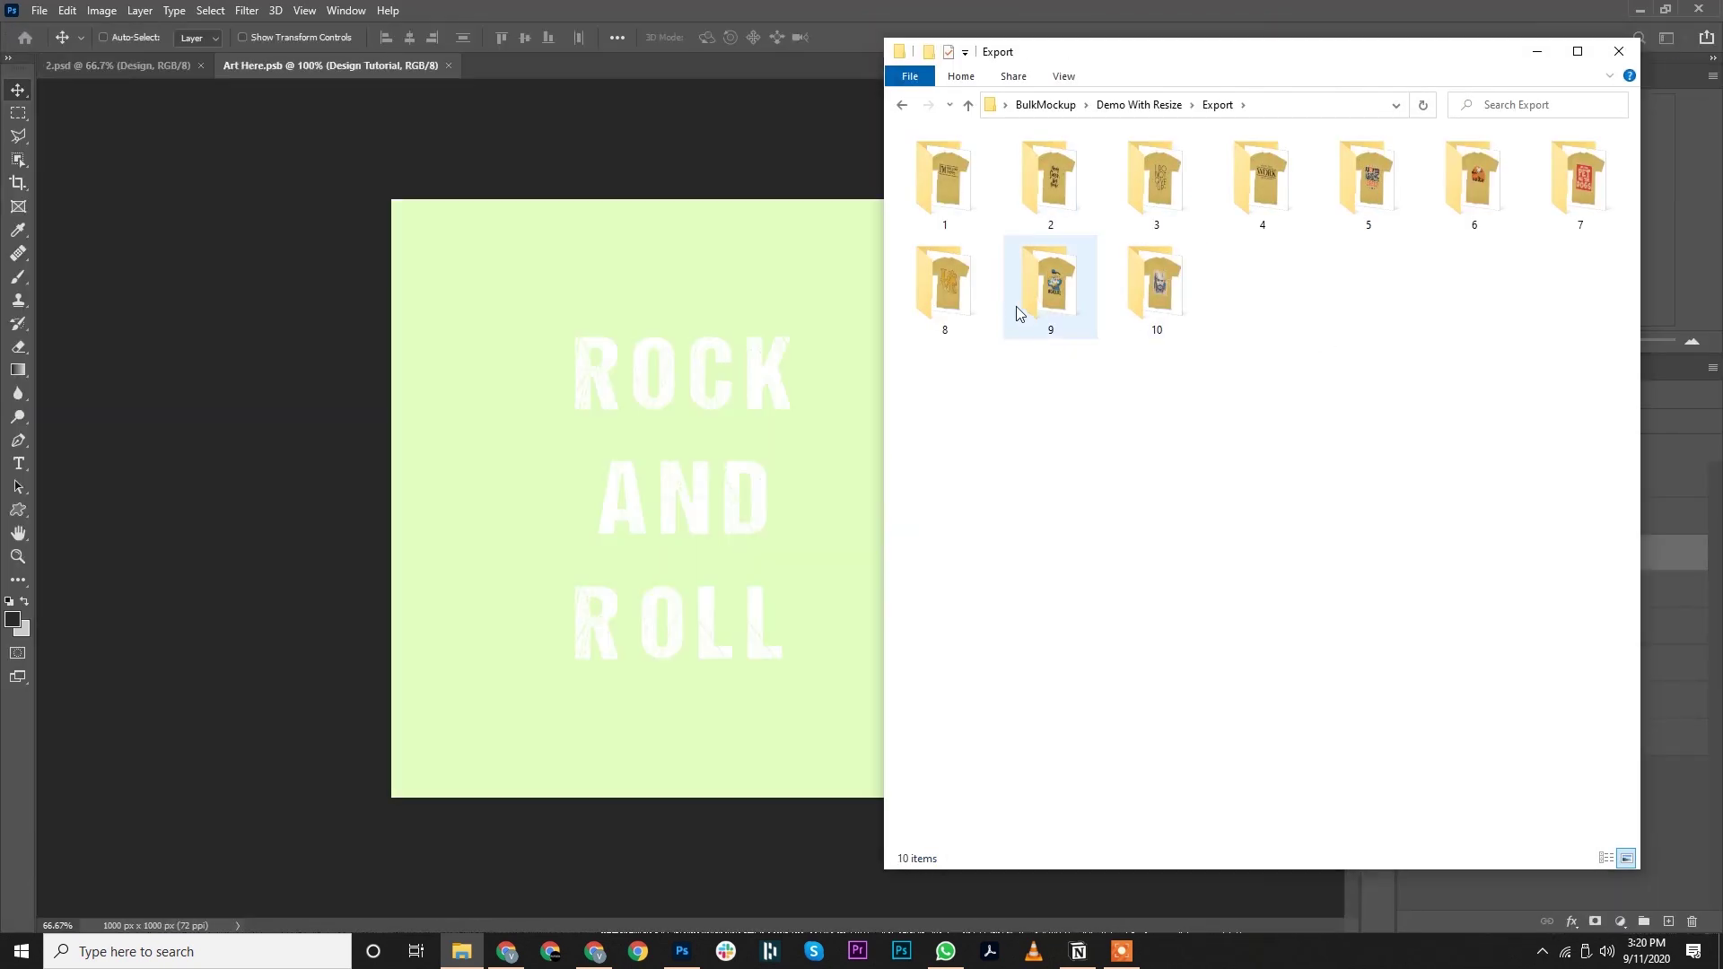
double_click(1057, 303)
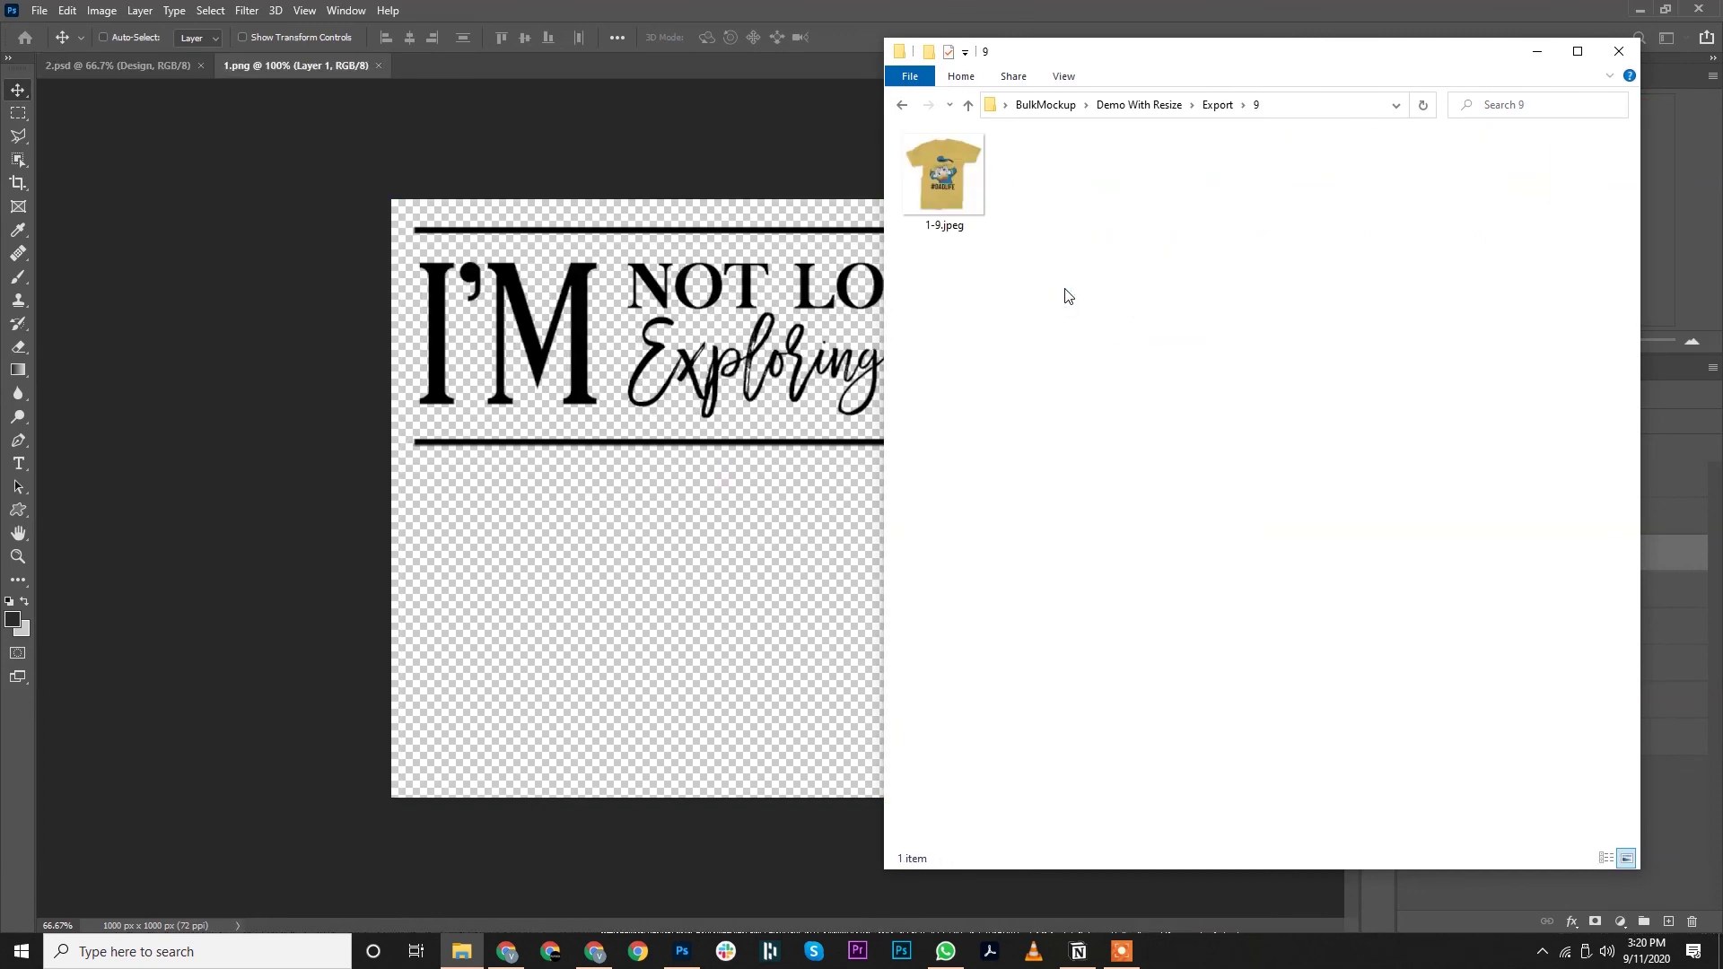
left_click(1217, 105)
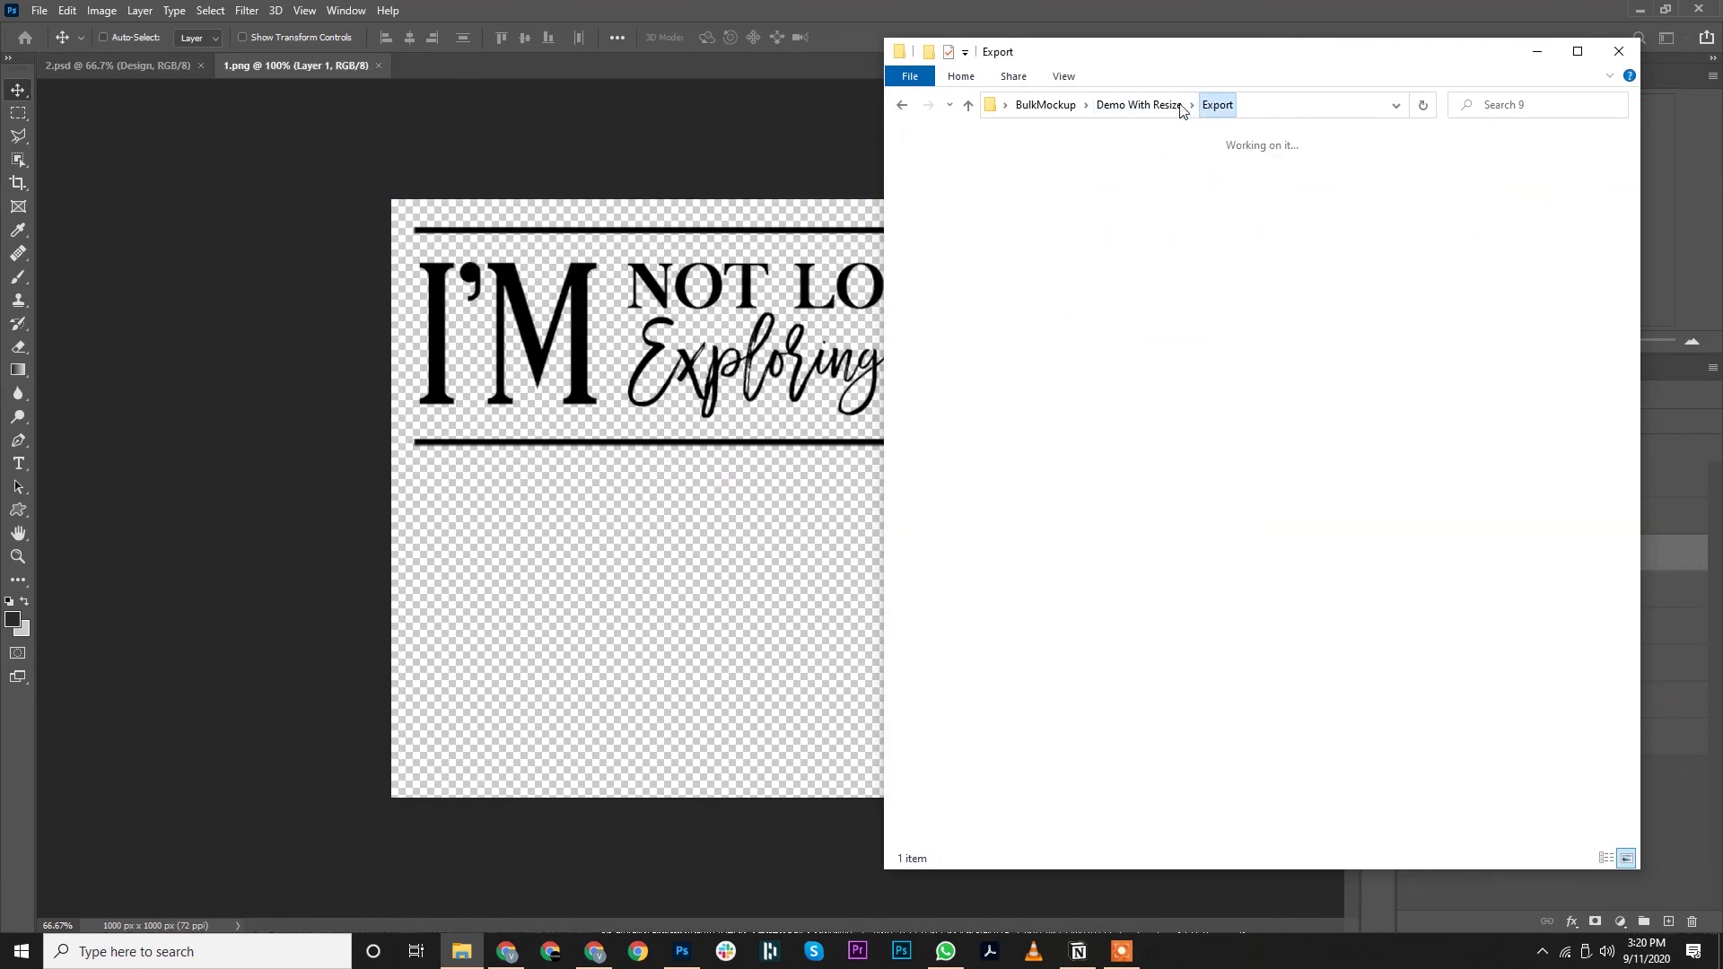
- Return to the Design folder and compare the contents of its "2 temp resized" and "1 temp resized" folders
left_click(1167, 105)
double_click(944, 228)
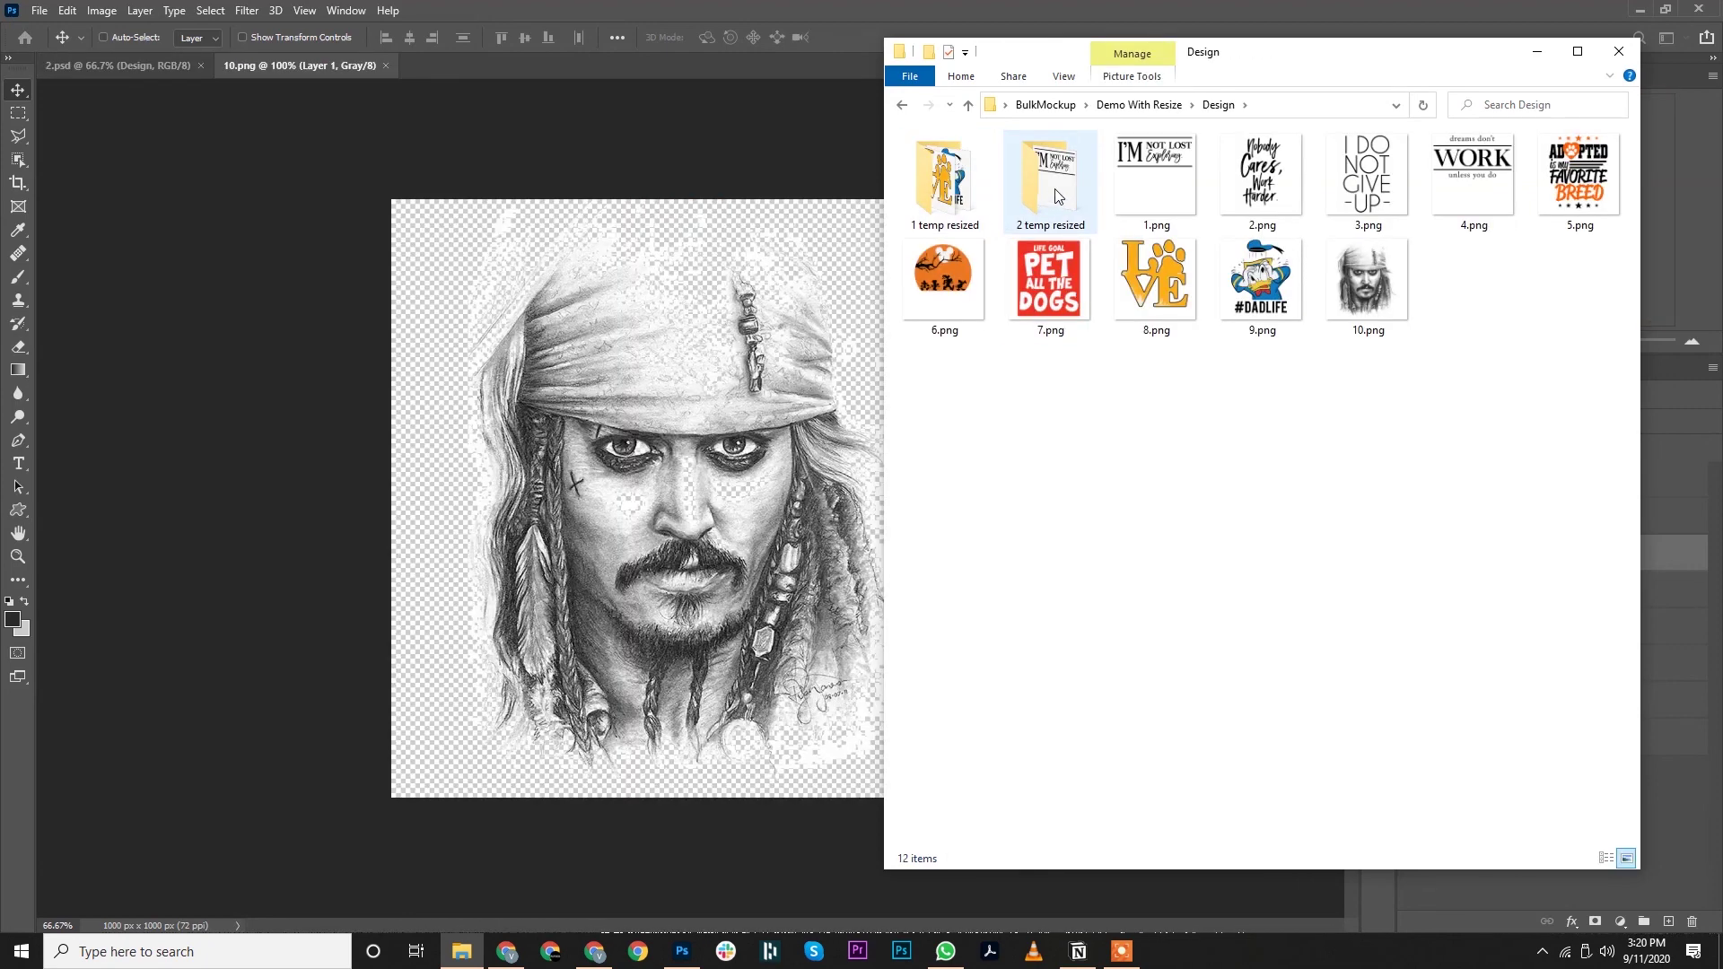
left_click(1056, 194)
double_click(1055, 192)
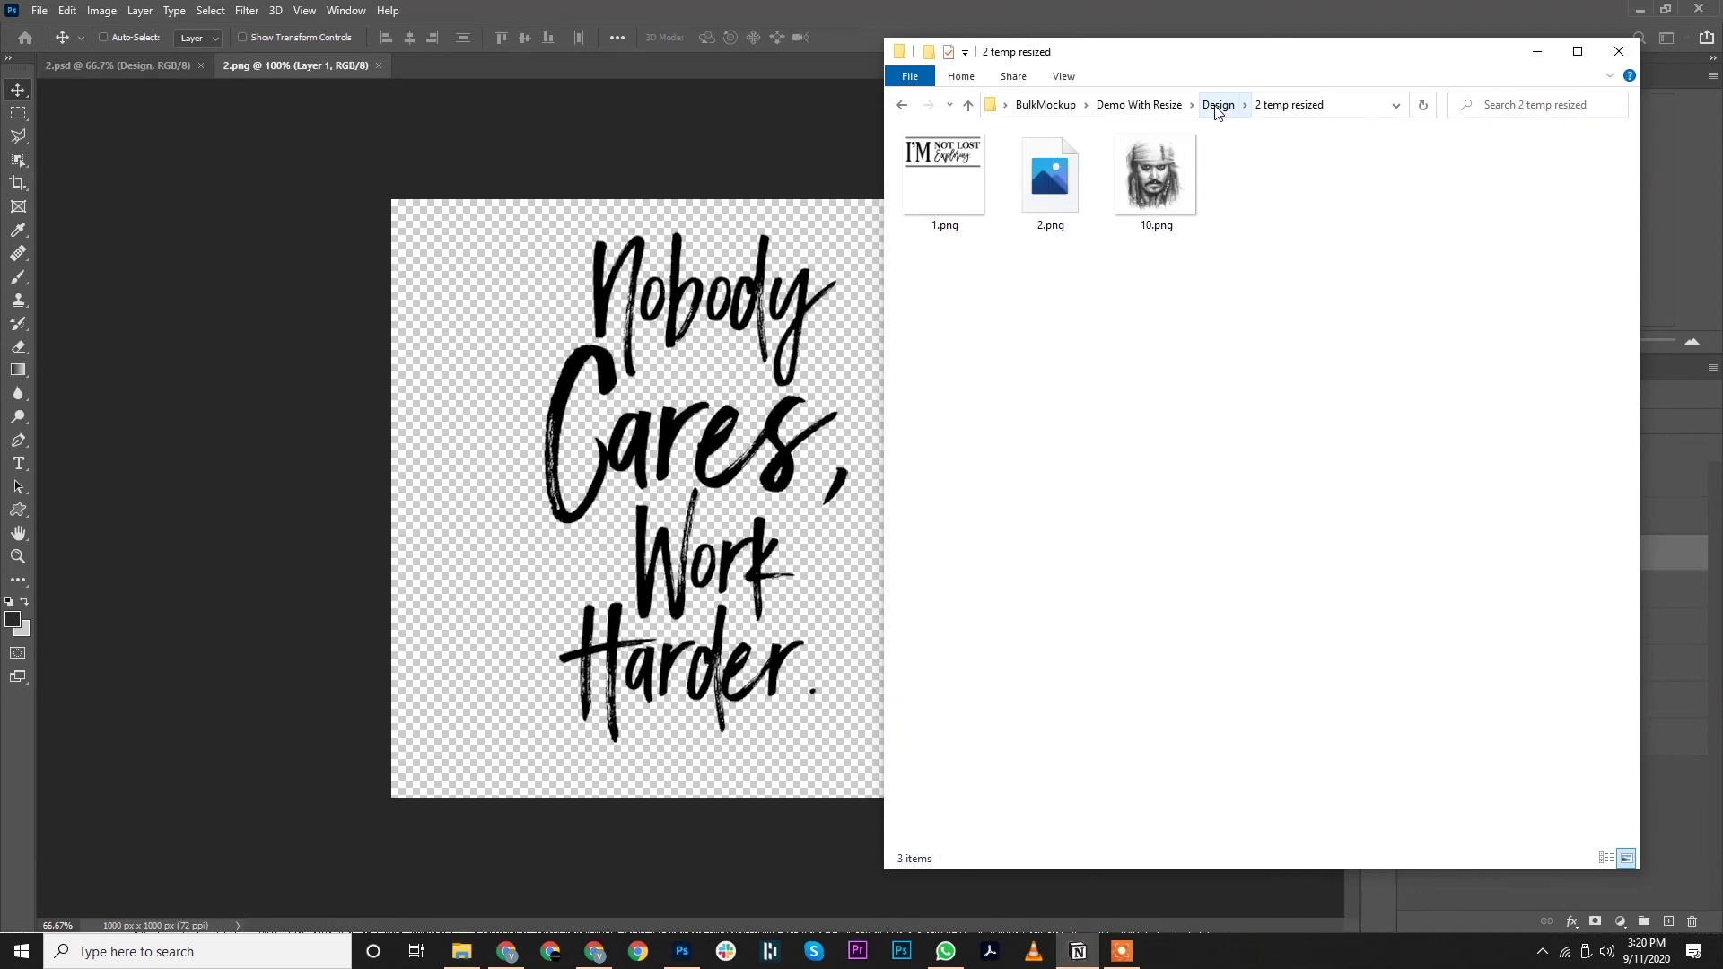
left_click(1218, 105)
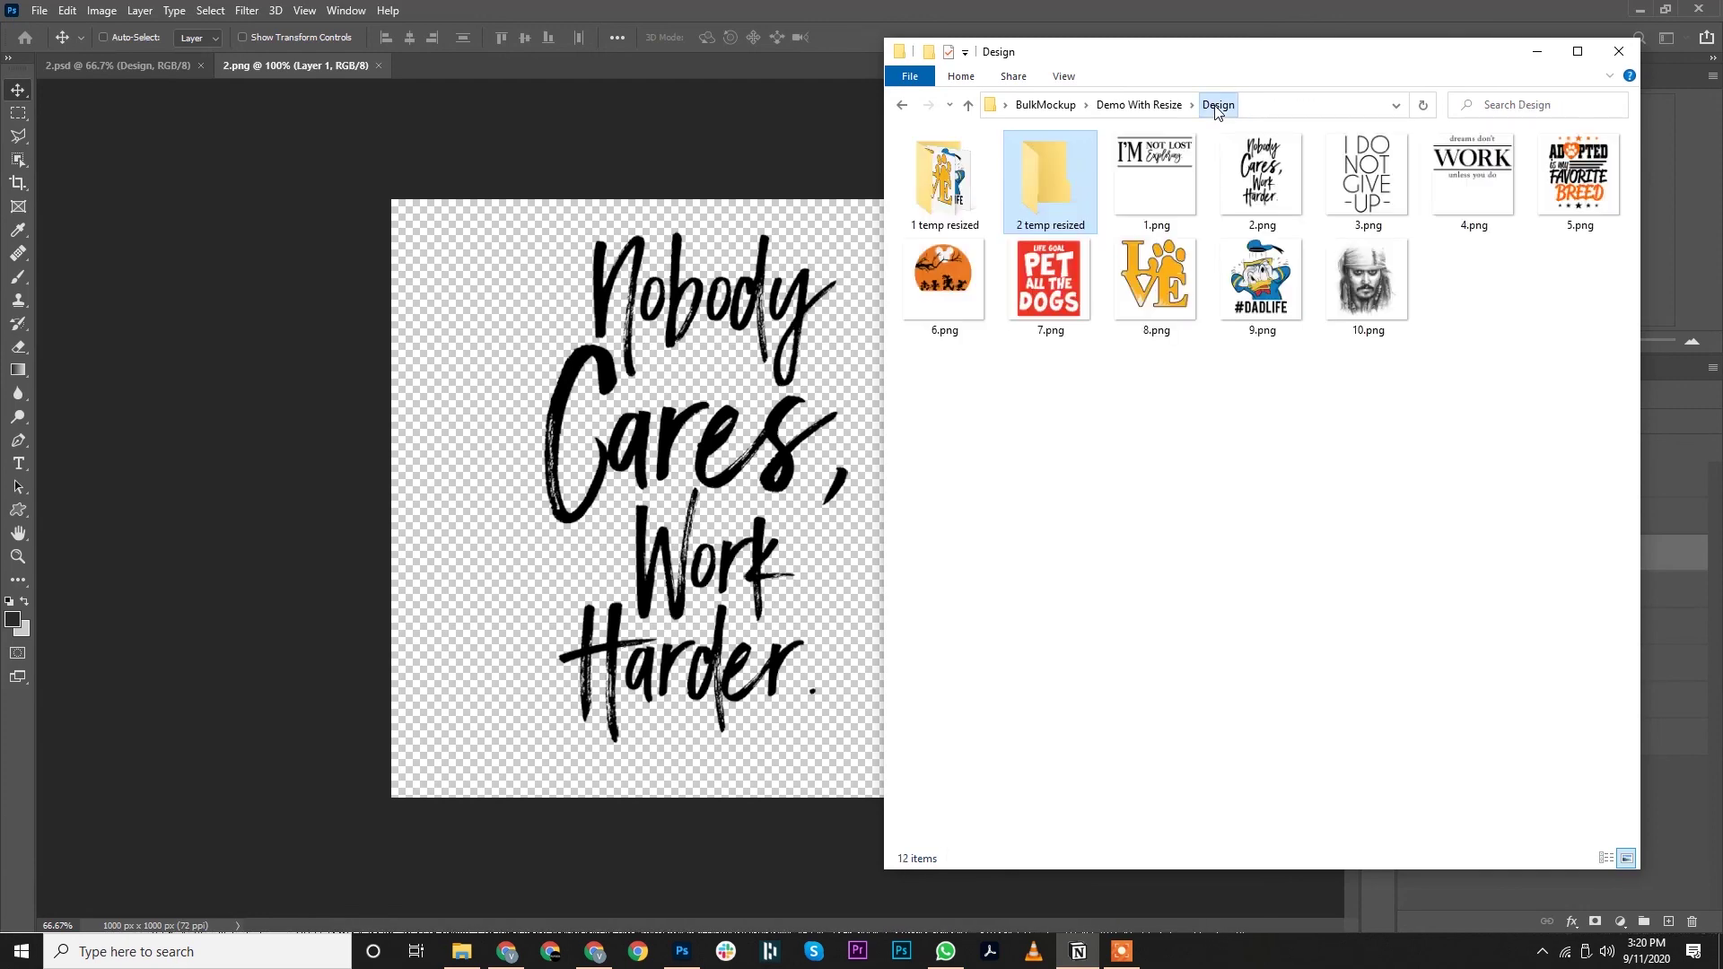
double_click(958, 185)
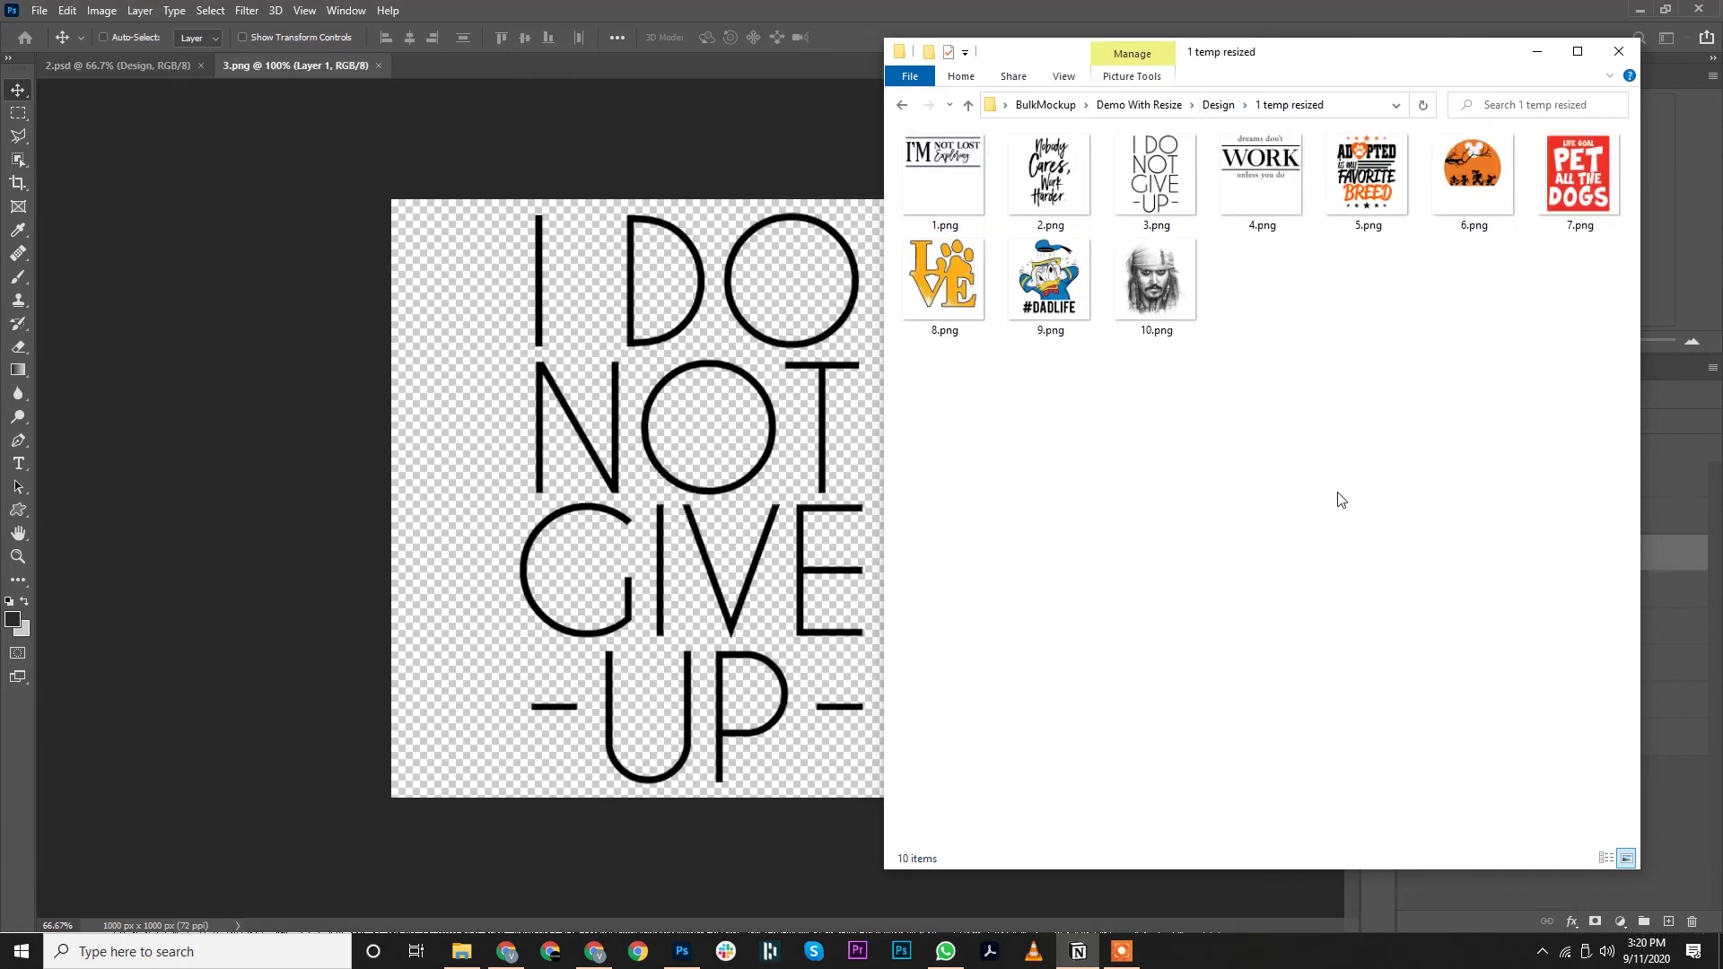